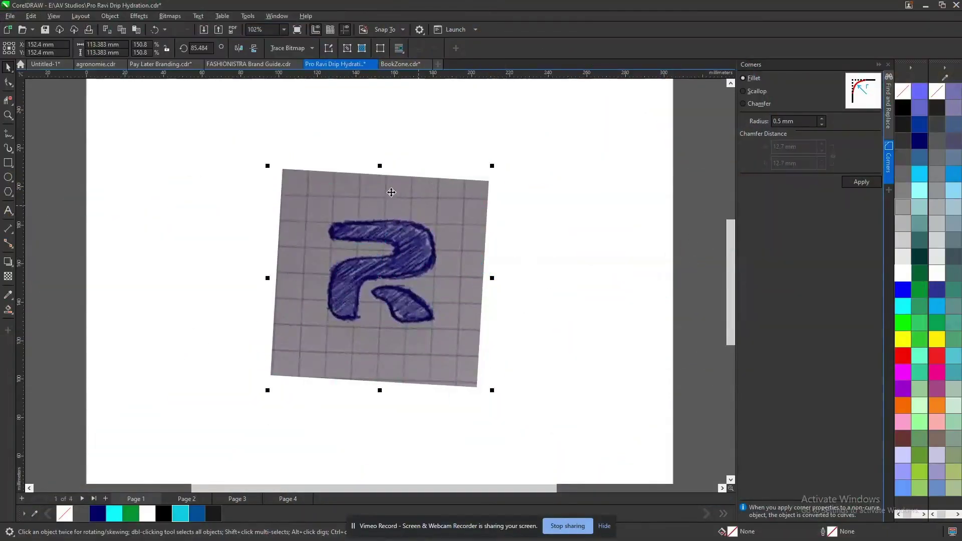
{"action": "key", "text": "z"}
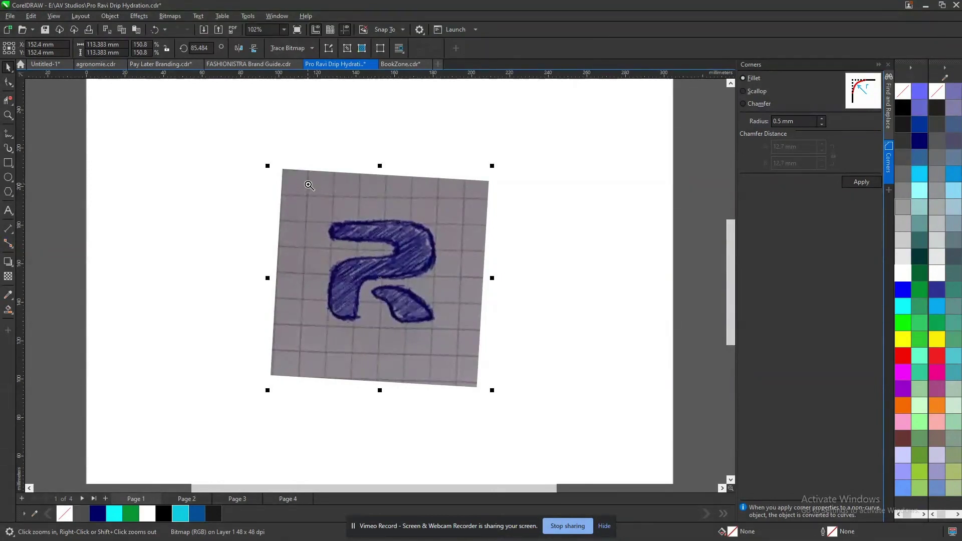
{"action": "left_click_drag", "start_coordinate": [279, 190], "coordinate": [456, 362]}
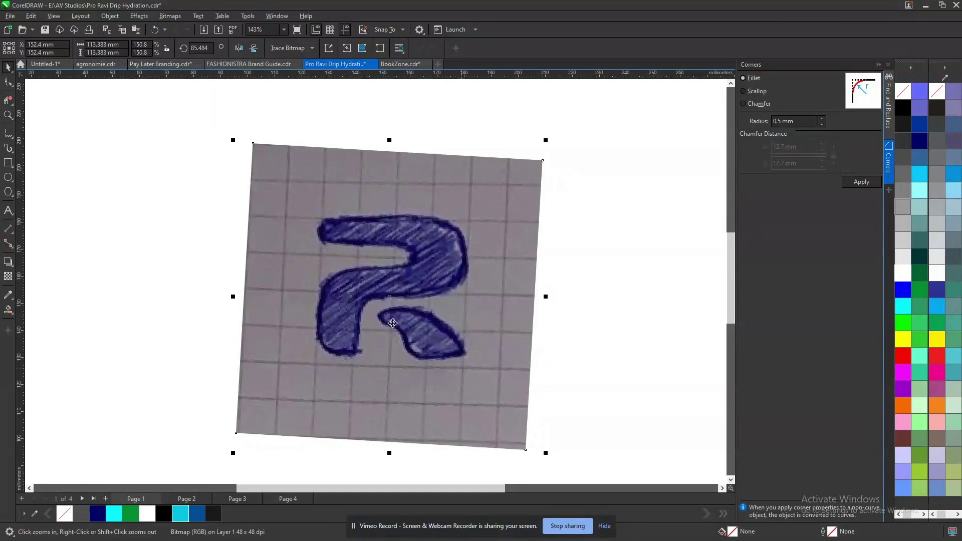
{"action": "left_click", "coordinate": [8, 133]}
{"action": "mouse_move", "coordinate": [88, 194]}
{"action": "left_mouse_down"}
{"action": "mouse_move", "coordinate": [137, 259]}
{"action": "mouse_move", "coordinate": [114, 274]}
{"action": "mouse_move", "coordinate": [81, 238]}
{"action": "mouse_move", "coordinate": [89, 195]}
{"action": "left_mouse_up"}
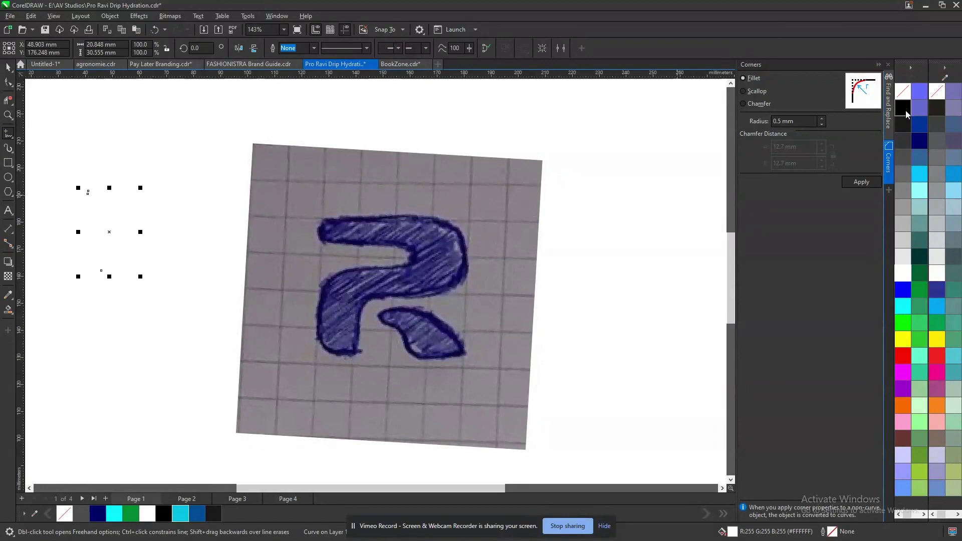
{"action": "key", "text": "space"}
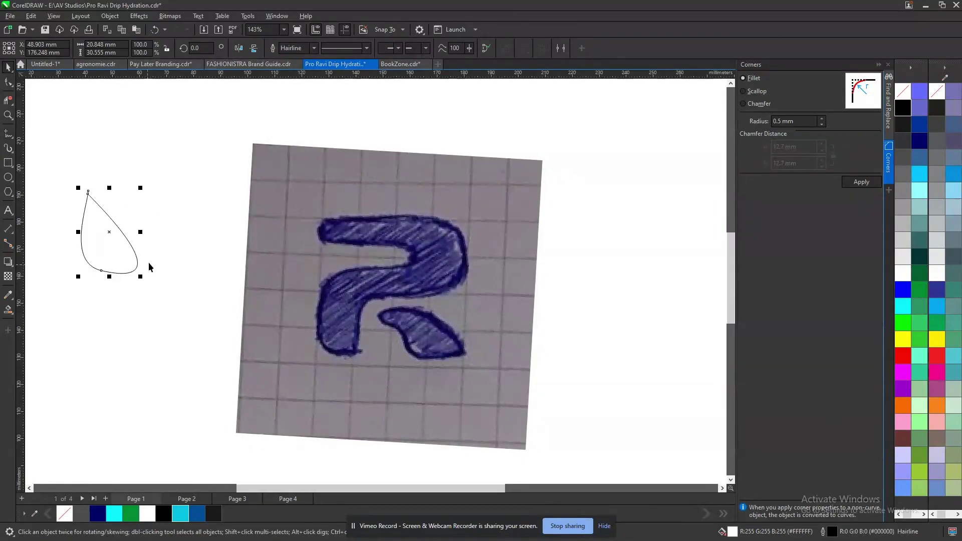
{"action": "key", "text": "Delete"}
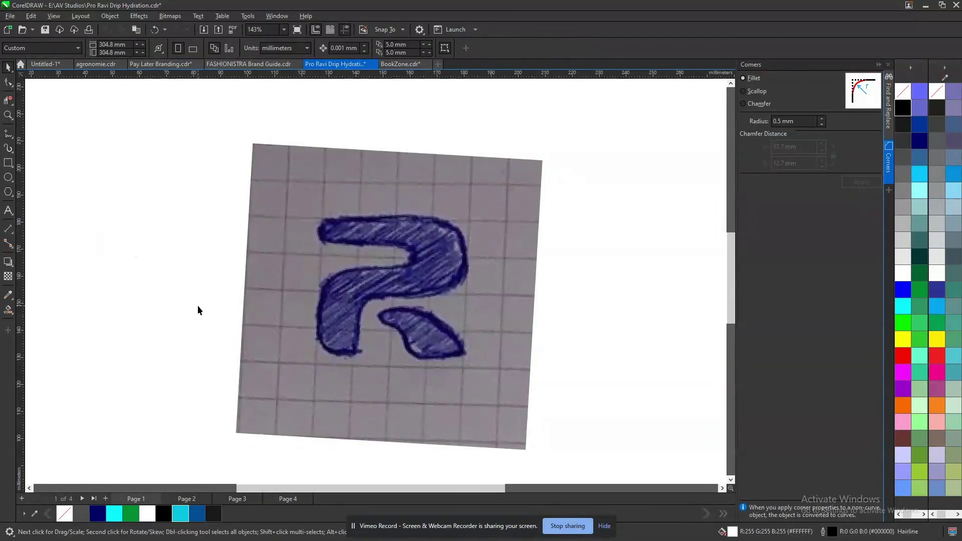
- Apply a uniform transparency of 50 to the bitmap of the hand-drawn R sketch
{"action": "key", "text": "z"}
{"action": "left_click_drag", "start_coordinate": [226, 122], "coordinate": [555, 459]}
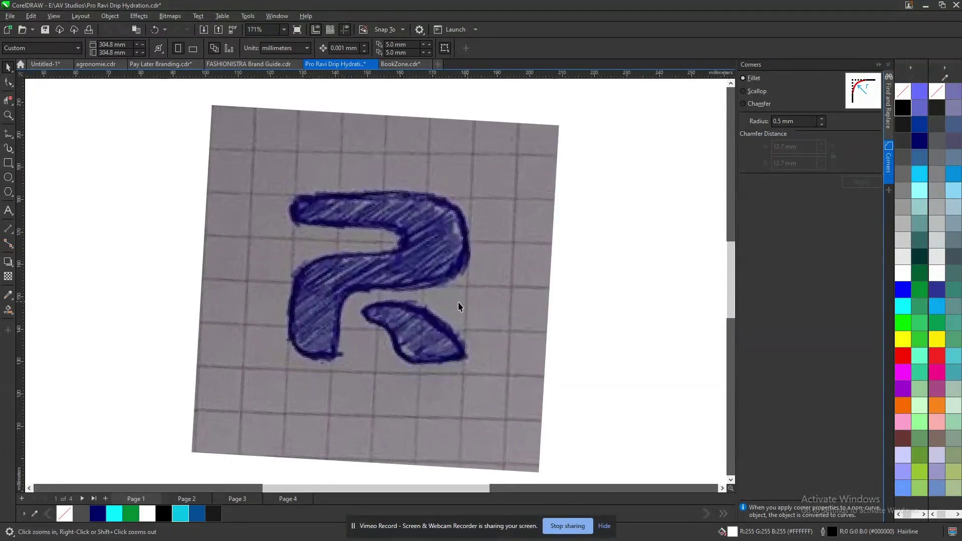
{"action": "key", "text": "space"}
{"action": "left_click", "coordinate": [355, 269]}
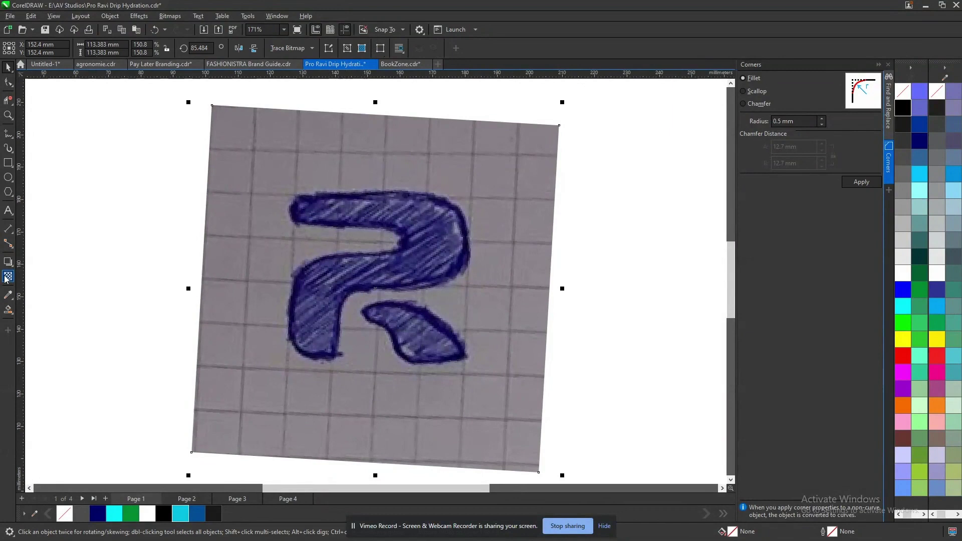
{"action": "left_click", "coordinate": [8, 277]}
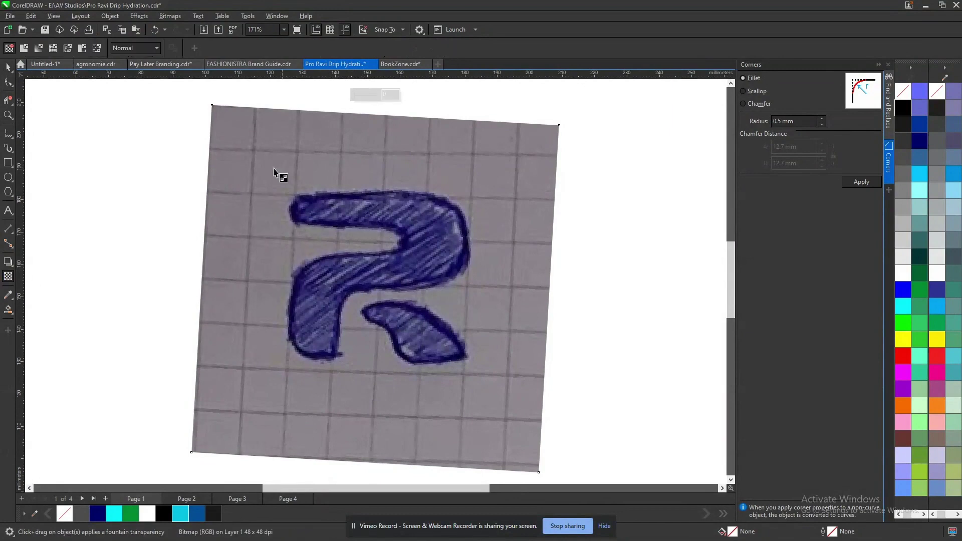
{"action": "left_click", "coordinate": [24, 48]}
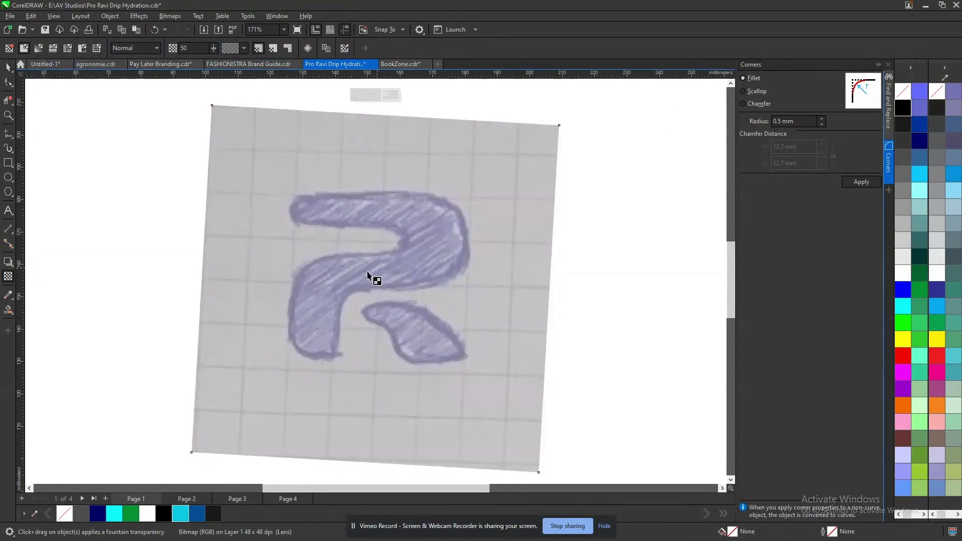
{"action": "key", "text": "space"}
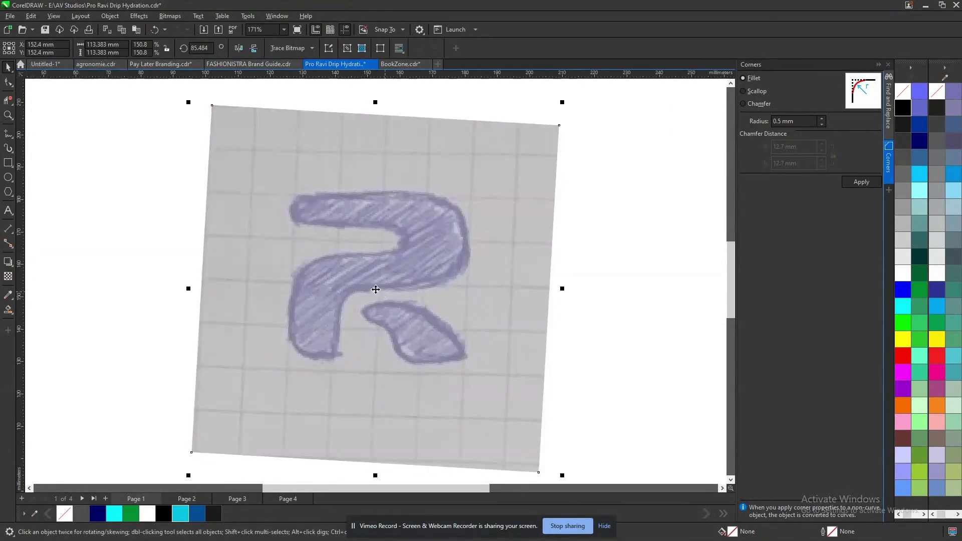
- Draw a straight horizontal line along the top edge of the sketched R and lengthen it to about 73 mm
{"action": "left_click", "coordinate": [8, 135]}
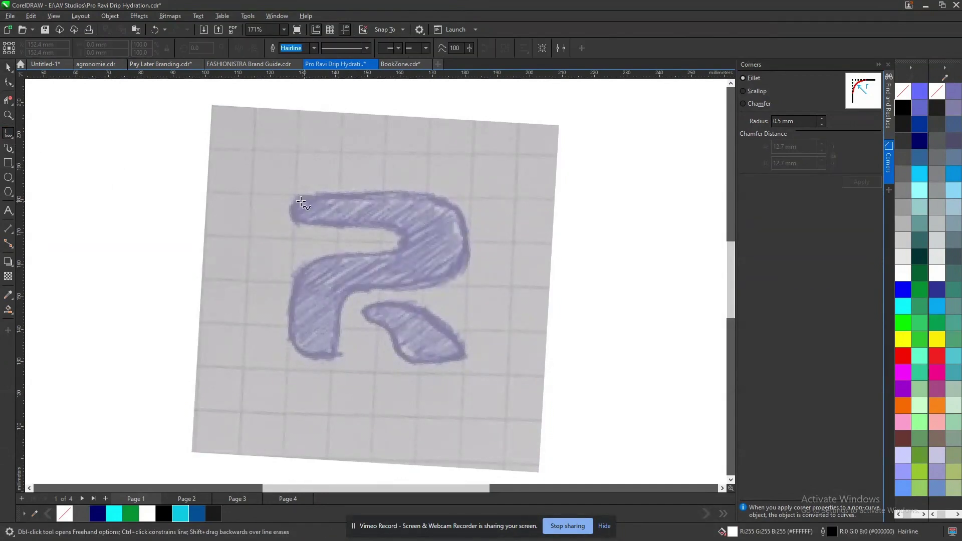
{"action": "left_click", "coordinate": [290, 196]}
{"action": "left_click", "coordinate": [486, 196]}
{"action": "key", "text": "space"}
{"action": "left_click_drag", "start_coordinate": [490, 194], "coordinate": [509, 181]}
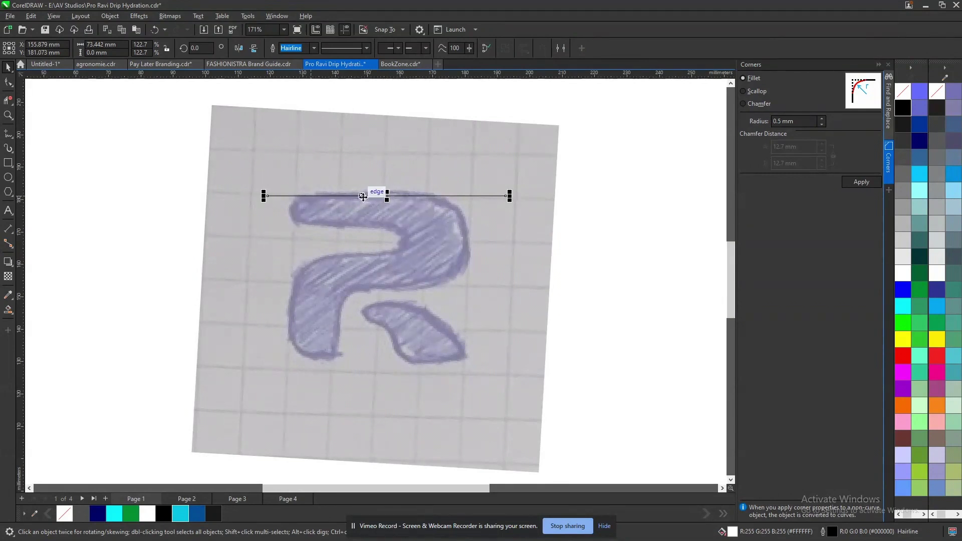
- Duplicate the top line down to the lower edge of the R's upper arm and rotate the copy about 6° clockwise
{"action": "left_click_drag", "start_coordinate": [387, 197], "coordinate": [386, 231]}
{"action": "key", "text": "ctrl+z"}
{"action": "left_click_drag", "start_coordinate": [388, 196], "coordinate": [387, 228]}
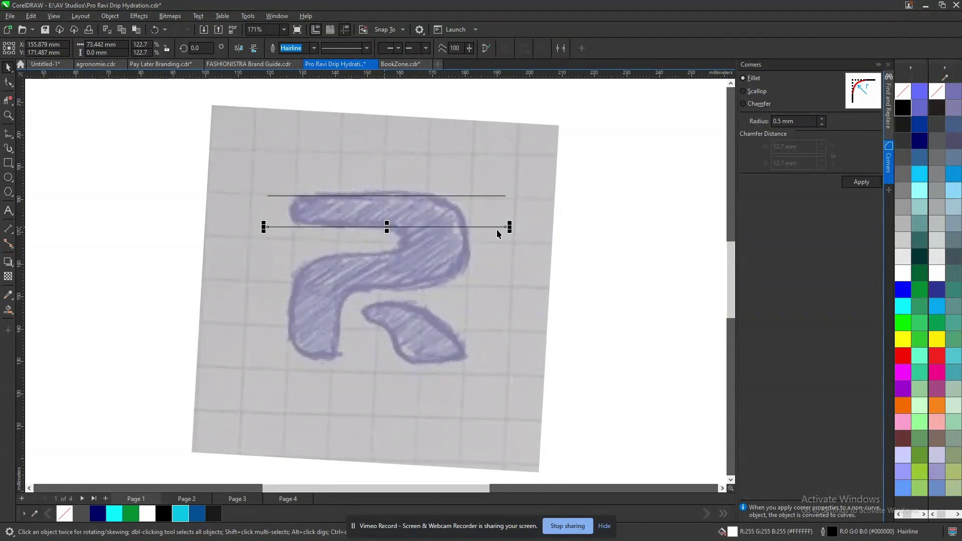
{"action": "left_click", "coordinate": [494, 228]}
{"action": "left_click_drag", "start_coordinate": [510, 230], "coordinate": [511, 244]}
- Duplicate the horizontal and angled lines together over the R's middle stroke and mirror the copies vertically
{"action": "scroll", "coordinate": [466, 233], "scroll_direction": "up", "scroll_amount": 2}
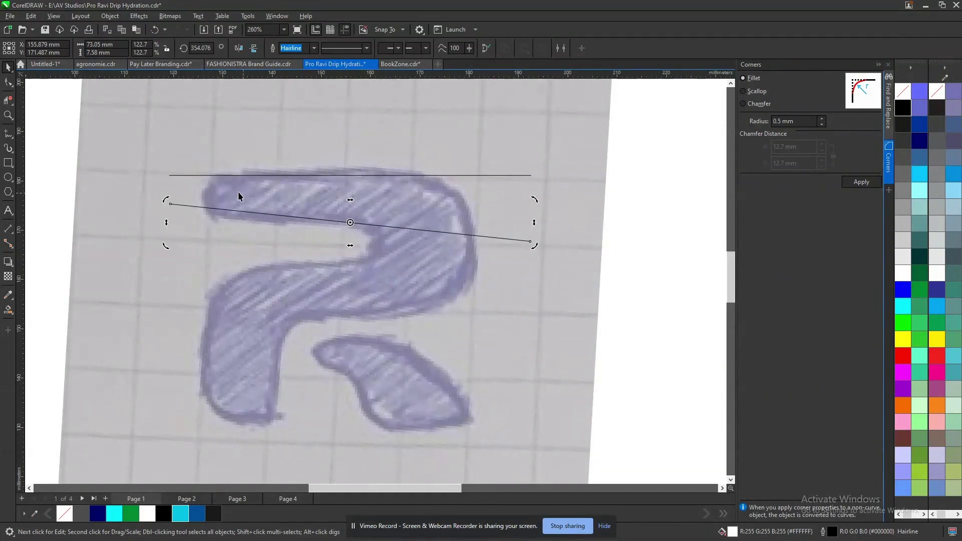
{"action": "left_click", "coordinate": [199, 175], "text": "shift"}
{"action": "left_click", "coordinate": [199, 175]}
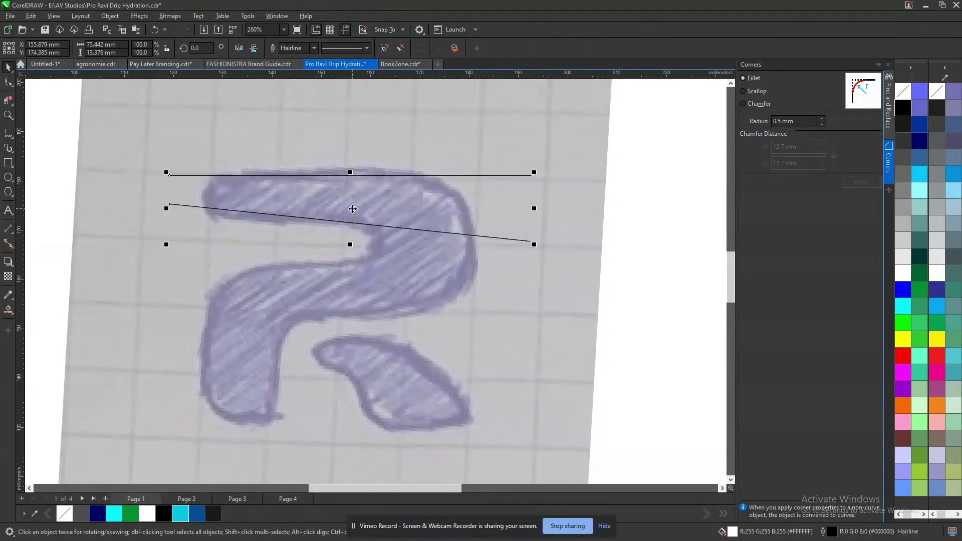
{"action": "left_click_drag", "start_coordinate": [352, 208], "coordinate": [339, 301]}
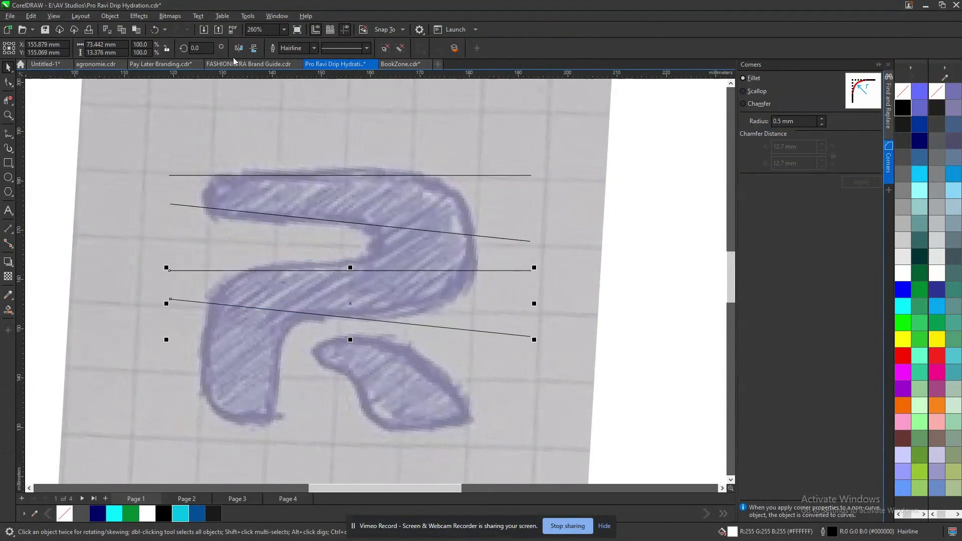
{"action": "left_click", "coordinate": [254, 48]}
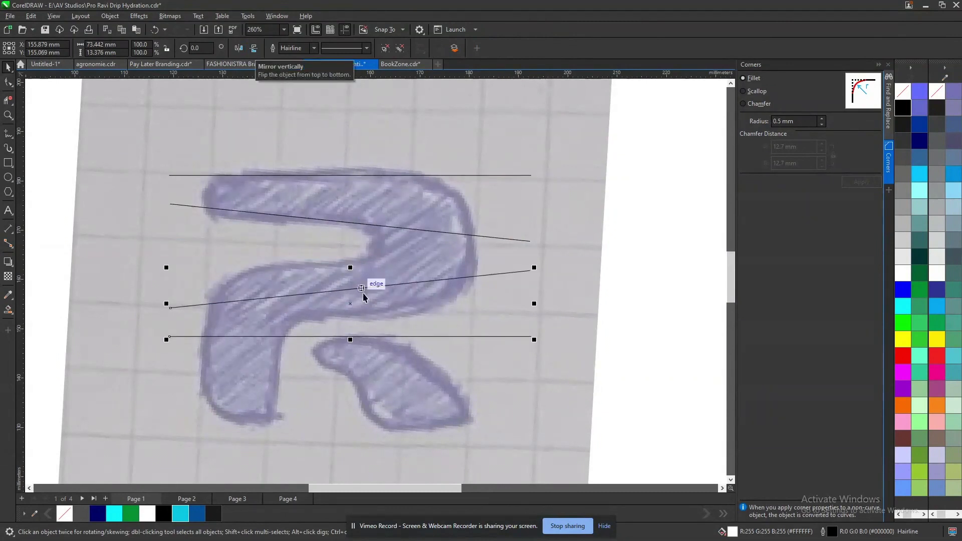
- Move the mirrored pair up until both angled lines meet in a point, and stretch all four lines to about 27.8 mm in height
{"action": "left_click_drag", "start_coordinate": [374, 288], "coordinate": [374, 263]}
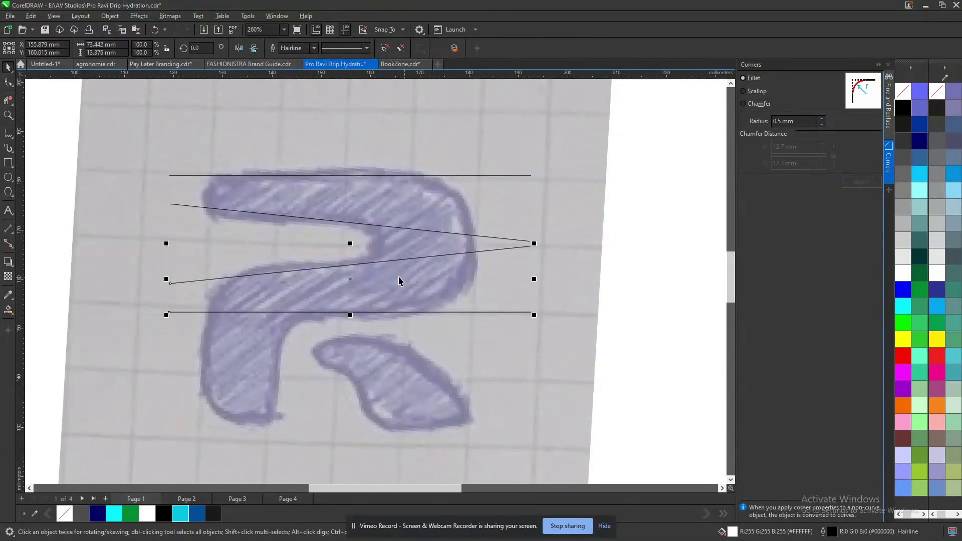
{"action": "left_click_drag", "start_coordinate": [531, 251], "coordinate": [530, 243]}
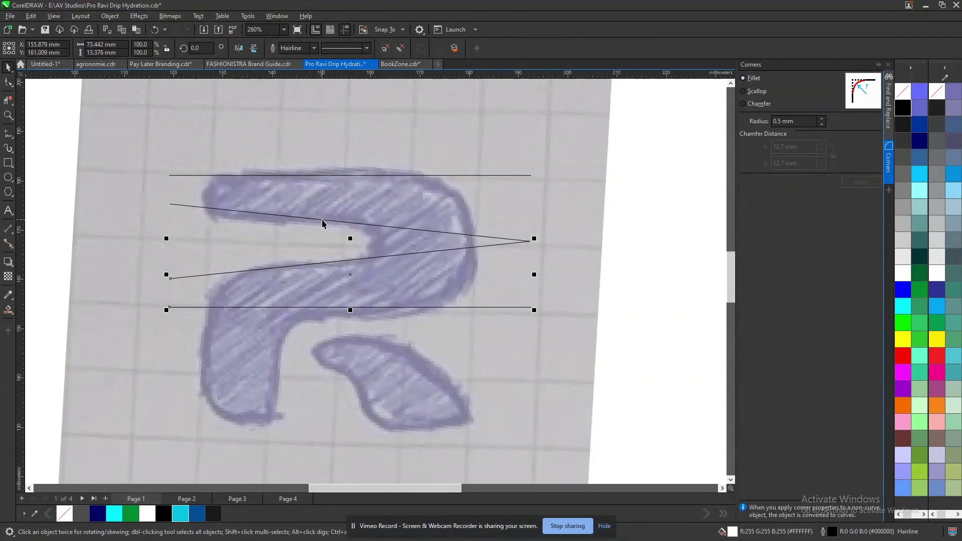
{"action": "left_click_drag", "start_coordinate": [351, 310], "coordinate": [357, 321]}
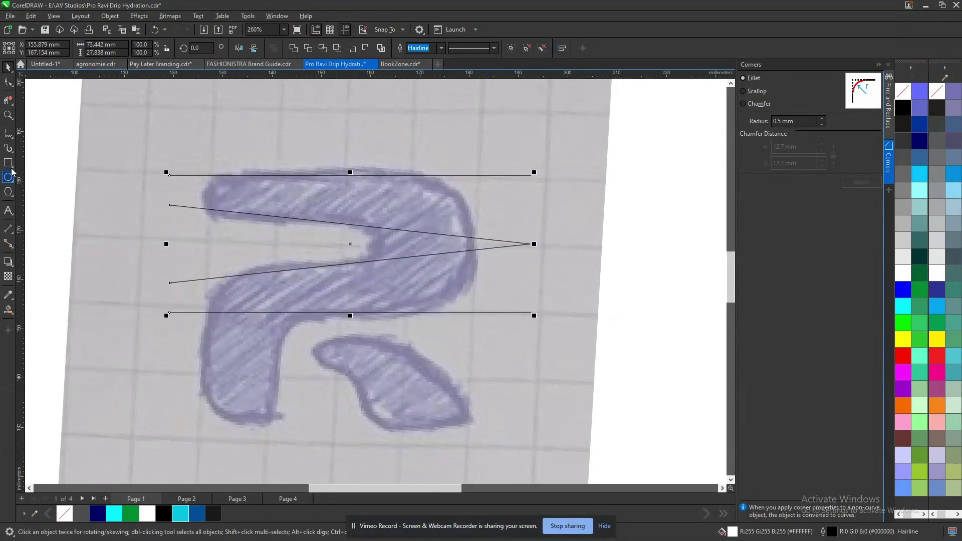
- Draw a slanted line along the outer left edge of the R's leg and enlarge it to about 43 mm tall
{"action": "left_click", "coordinate": [8, 132]}
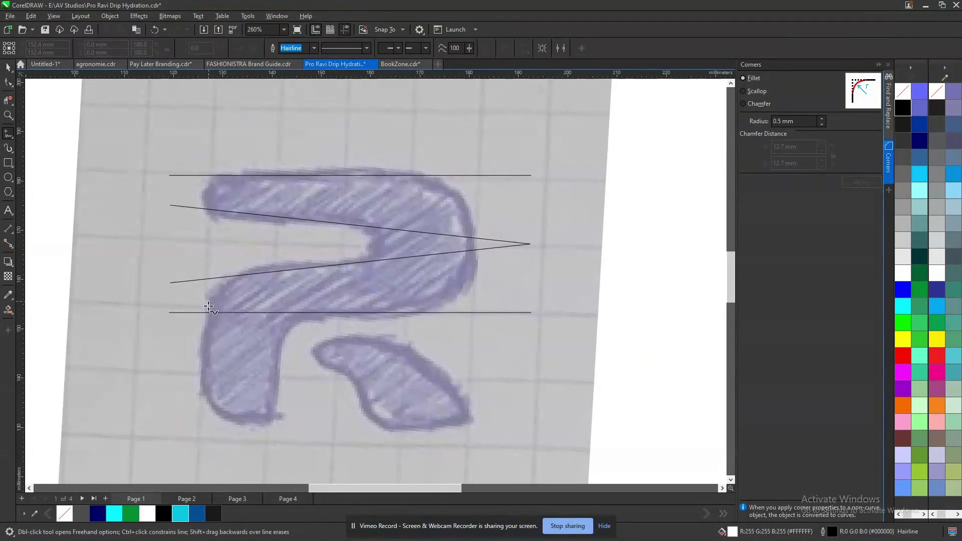
{"action": "left_click", "coordinate": [223, 277]}
{"action": "left_click", "coordinate": [187, 442]}
{"action": "key", "text": "space"}
{"action": "mouse_move", "coordinate": [227, 274]}
{"action": "left_mouse_down"}
{"action": "mouse_move", "coordinate": [241, 249]}
{"action": "mouse_move", "coordinate": [232, 250]}
{"action": "left_mouse_up"}
- Draw a vertical line about 30.7 mm long along the inner right edge of the R's leg, crossing the lower horizontal line
{"action": "key", "text": "space"}
{"action": "left_click", "coordinate": [281, 314]}
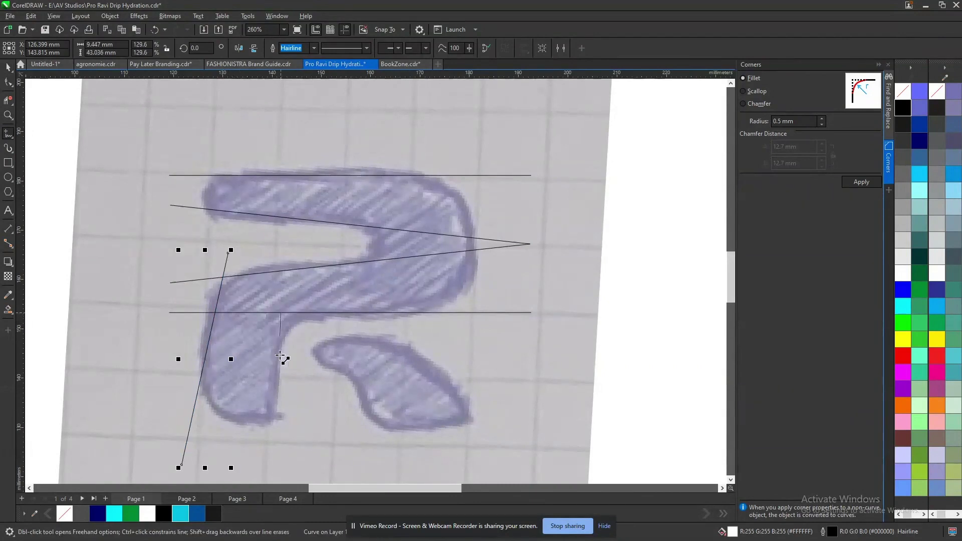
{"action": "left_click", "coordinate": [273, 454]}
{"action": "key", "text": "space"}
{"action": "left_click_drag", "start_coordinate": [280, 416], "coordinate": [277, 416]}
{"action": "left_click_drag", "start_coordinate": [277, 309], "coordinate": [277, 297]}
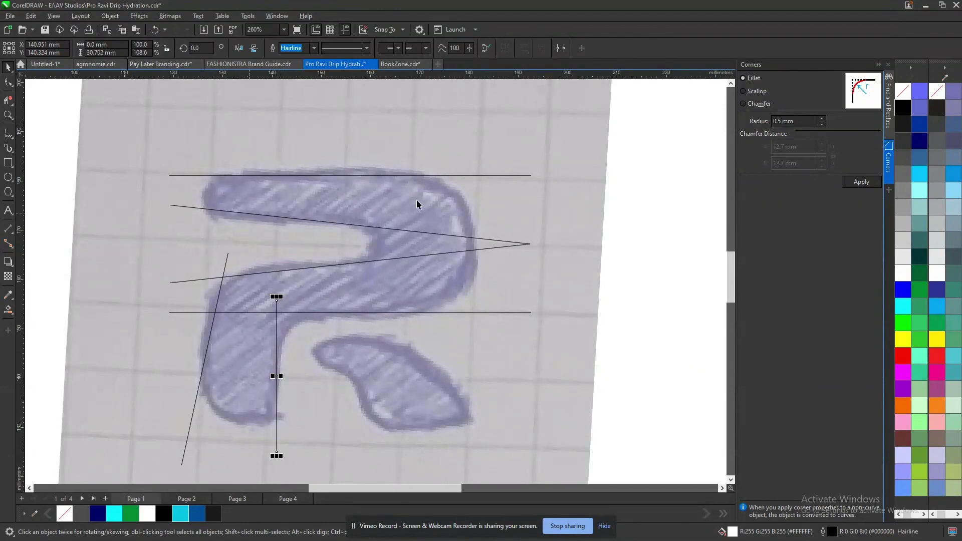
- Draw an unfilled circle about 27.8 mm in diameter between the two horizontal lines and align it with the R's rounded bowl
{"action": "left_click", "coordinate": [9, 181]}
{"action": "left_click_drag", "start_coordinate": [350, 173], "coordinate": [446, 312]}
{"action": "key", "text": "space"}
{"action": "left_click", "coordinate": [906, 98]}
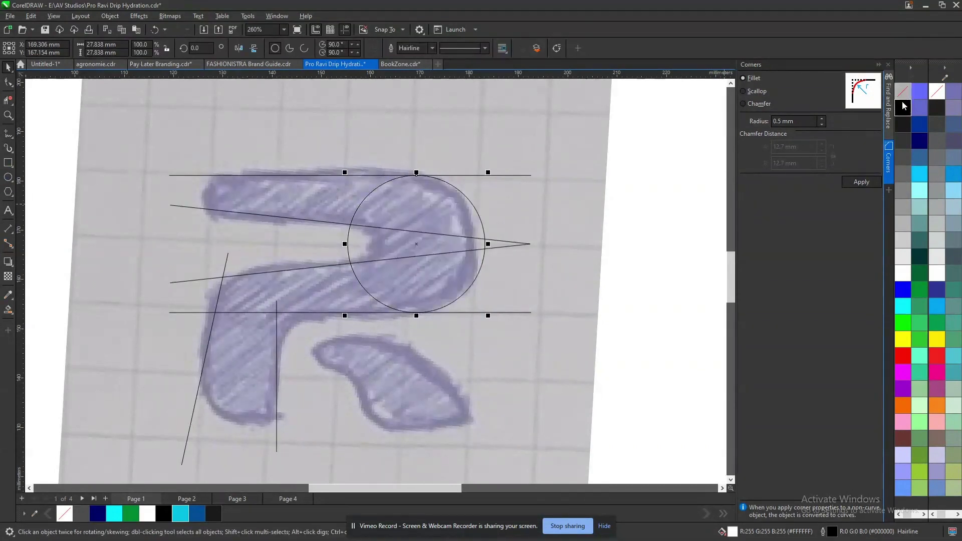
{"action": "left_click_drag", "start_coordinate": [429, 282], "coordinate": [419, 281]}
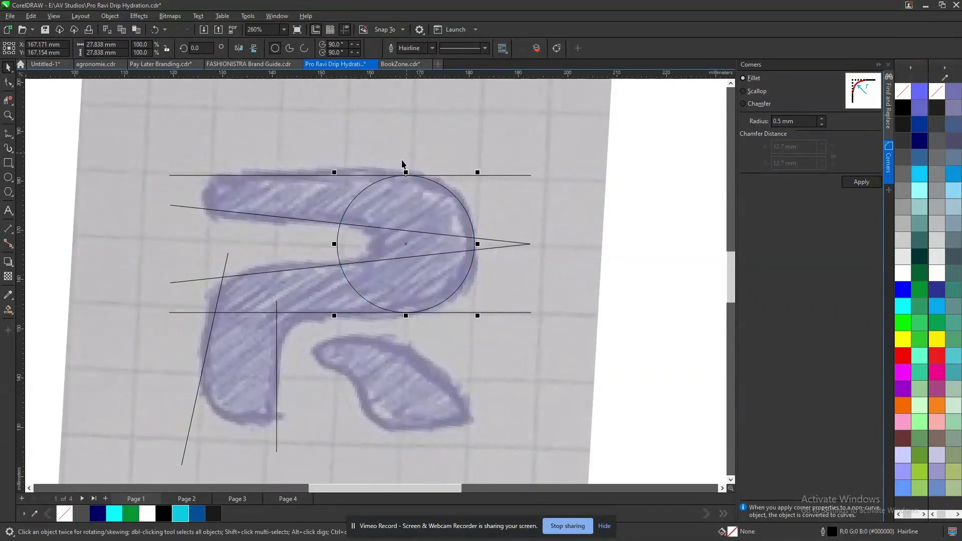
{"action": "scroll", "coordinate": [406, 158], "scroll_direction": "up", "scroll_amount": 3}
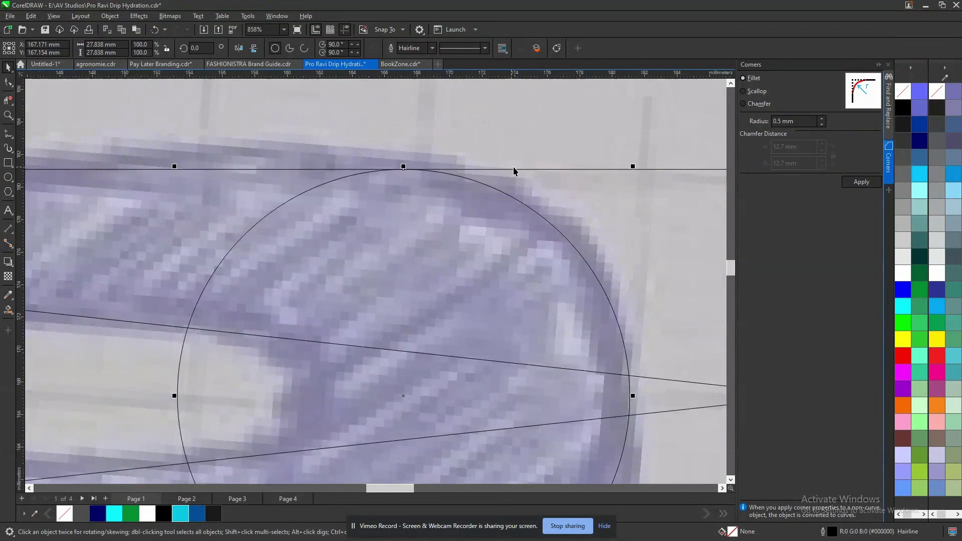
{"action": "scroll", "coordinate": [513, 167], "scroll_direction": "down", "scroll_amount": 3}
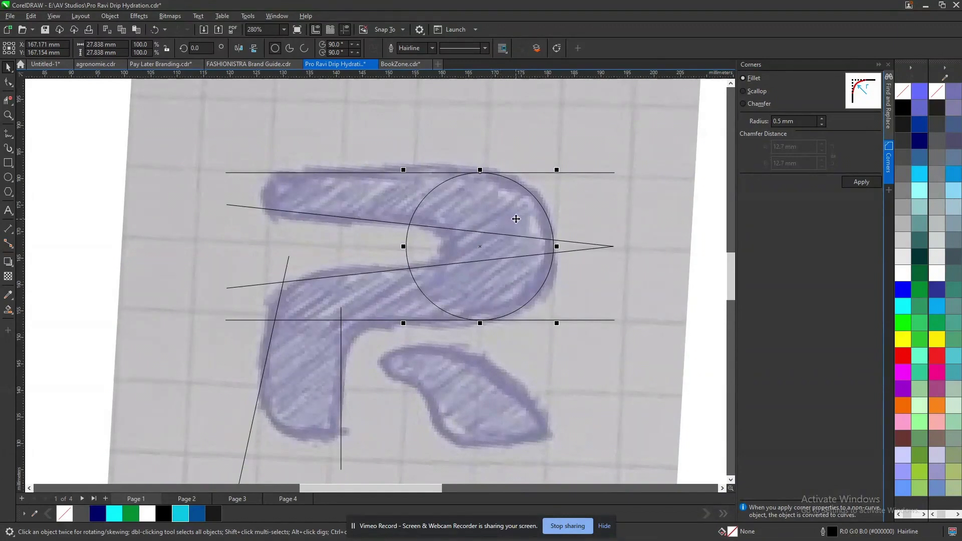
- Duplicate the circle, shrink the copy to about 8.2 mm, and place it between the angled lines in the R's inner notch
{"action": "left_click_drag", "start_coordinate": [517, 222], "coordinate": [412, 222]}
{"action": "left_click_drag", "start_coordinate": [452, 168], "coordinate": [457, 217]}
{"action": "scroll", "coordinate": [447, 260], "scroll_direction": "up", "scroll_amount": 4}
{"action": "left_click_drag", "start_coordinate": [261, 252], "coordinate": [366, 253]}
{"action": "left_click_drag", "start_coordinate": [443, 159], "coordinate": [459, 182]}
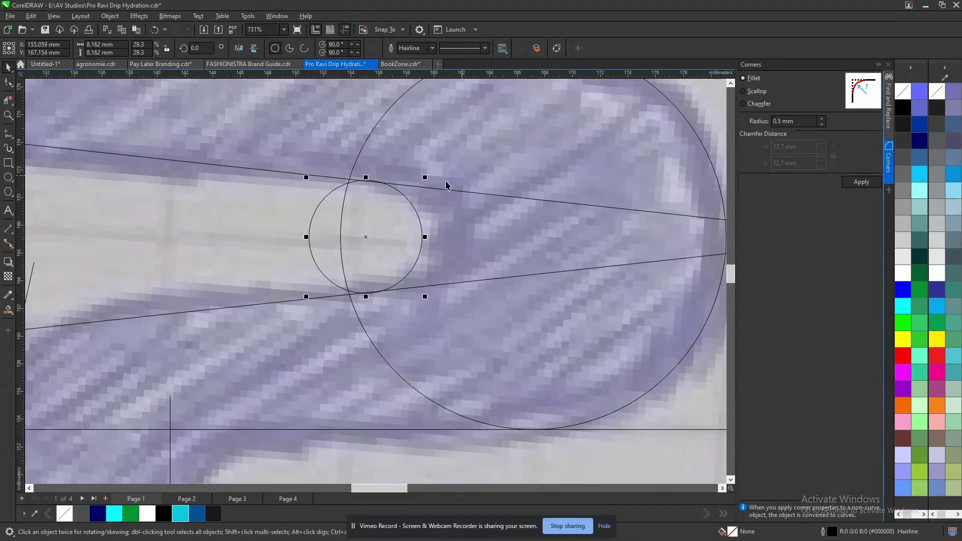
- Refine the small circle's diameter to about 8.03 mm so it touches both angled lines
{"action": "scroll", "coordinate": [383, 183], "scroll_direction": "up", "scroll_amount": 3}
{"action": "scroll", "coordinate": [382, 184], "scroll_direction": "up", "scroll_amount": 7}
{"action": "scroll", "coordinate": [395, 179], "scroll_direction": "up", "scroll_amount": 3}
{"action": "left_click_drag", "start_coordinate": [698, 172], "coordinate": [687, 166]}
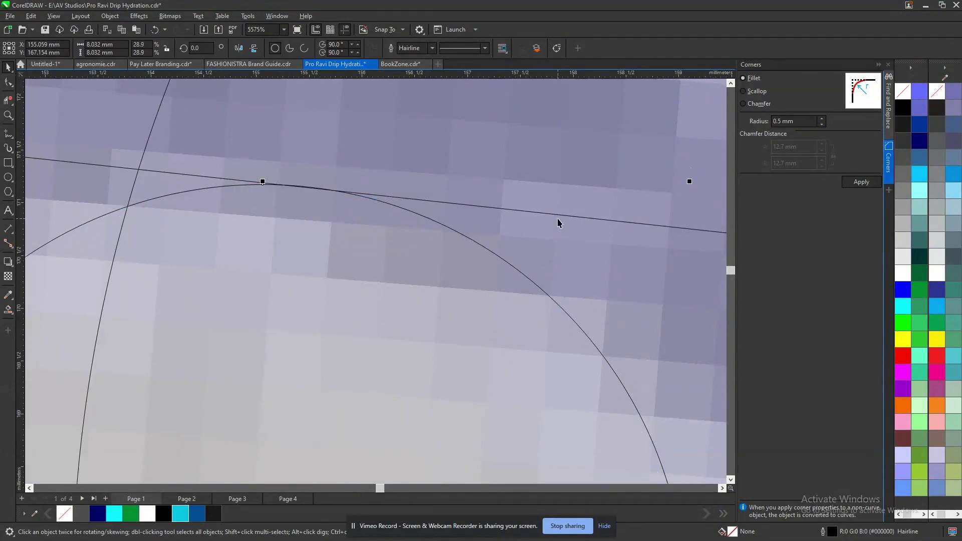
{"action": "scroll", "coordinate": [559, 221], "scroll_direction": "down", "scroll_amount": 4}
{"action": "scroll", "coordinate": [612, 305], "scroll_direction": "down", "scroll_amount": 2}
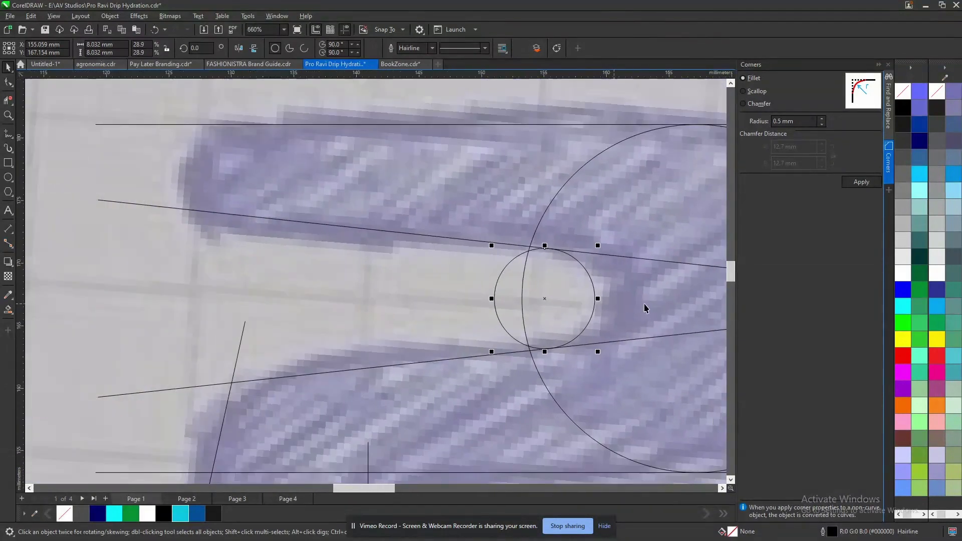
{"action": "scroll", "coordinate": [602, 311], "scroll_direction": "up", "scroll_amount": 1}
{"action": "left_click", "coordinate": [9, 100]}
{"action": "left_click", "coordinate": [351, 248]}
{"action": "left_click", "coordinate": [426, 193]}
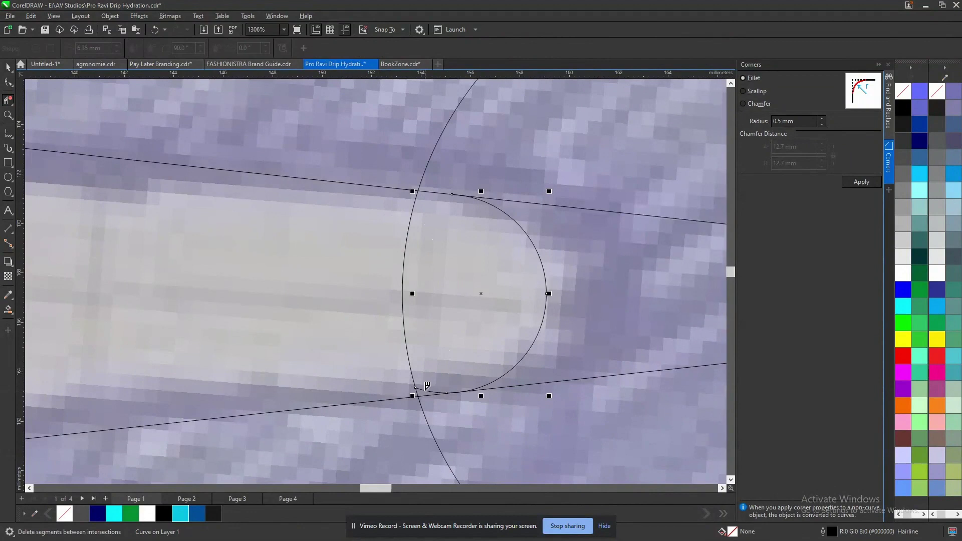
{"action": "left_click", "coordinate": [428, 390]}
{"action": "key", "text": "ctrl+z"}
{"action": "key", "text": "ctrl+z"}
{"action": "key", "text": "ctrl+z"}
{"action": "key", "text": "space"}
{"action": "scroll", "coordinate": [495, 293], "scroll_direction": "down", "scroll_amount": 3}
{"action": "scroll", "coordinate": [495, 294], "scroll_direction": "down", "scroll_amount": 1}
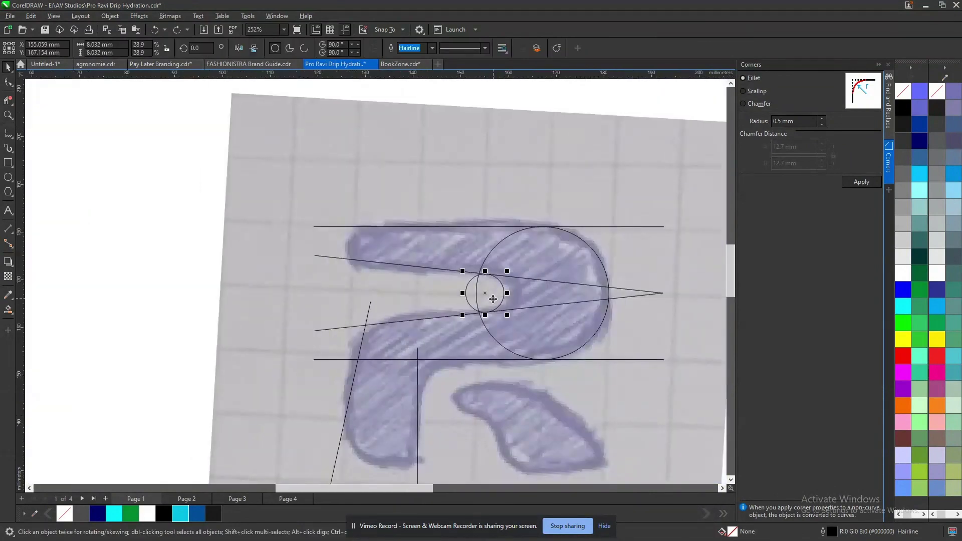
{"action": "key", "text": "z"}
{"action": "scroll", "coordinate": [449, 291], "scroll_direction": "up", "scroll_amount": 2}
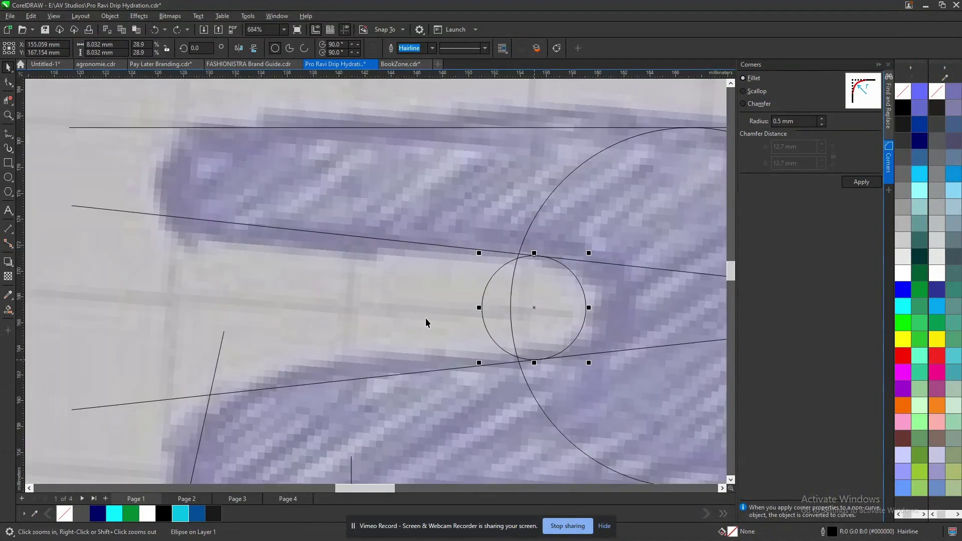
{"action": "left_click", "coordinate": [14, 106]}
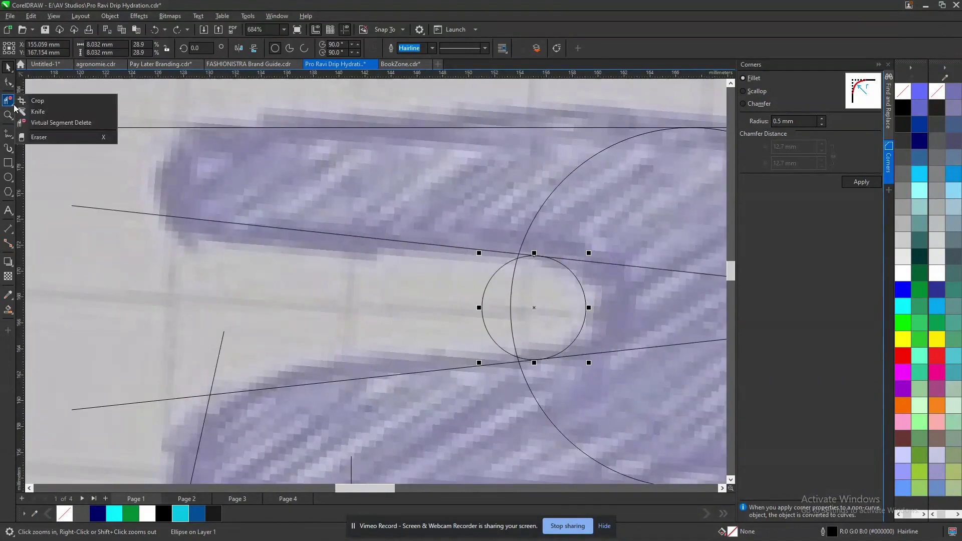
{"action": "left_click", "coordinate": [44, 102]}
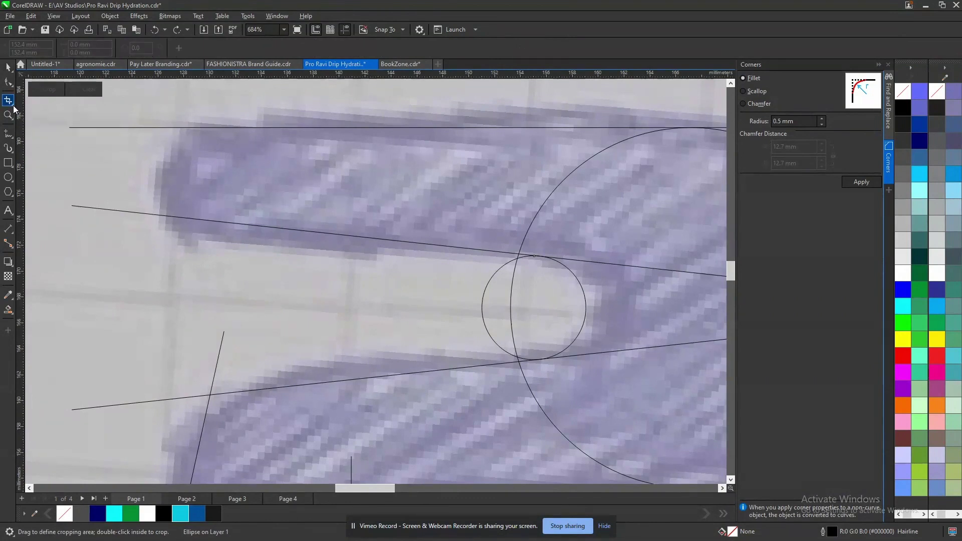
{"action": "left_click", "coordinate": [14, 106]}
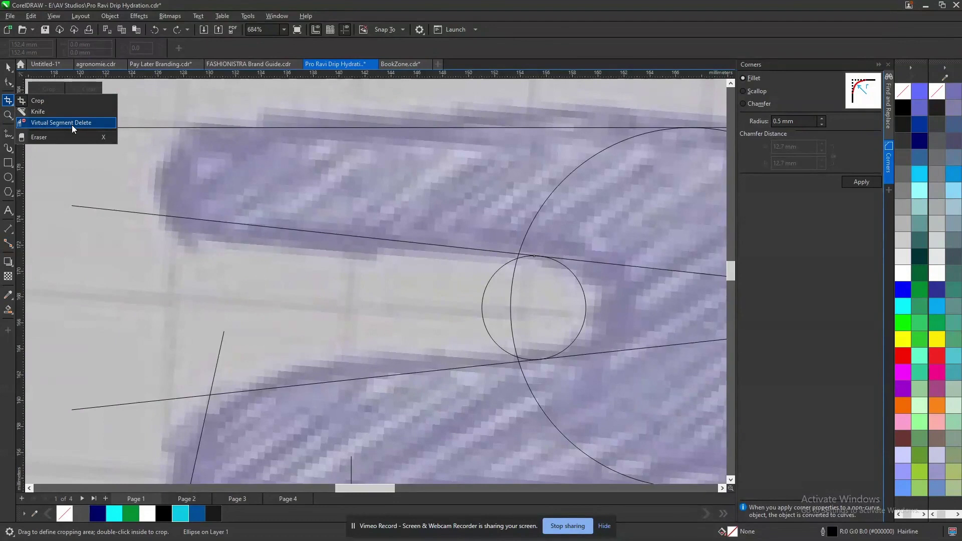
{"action": "left_click", "coordinate": [72, 125]}
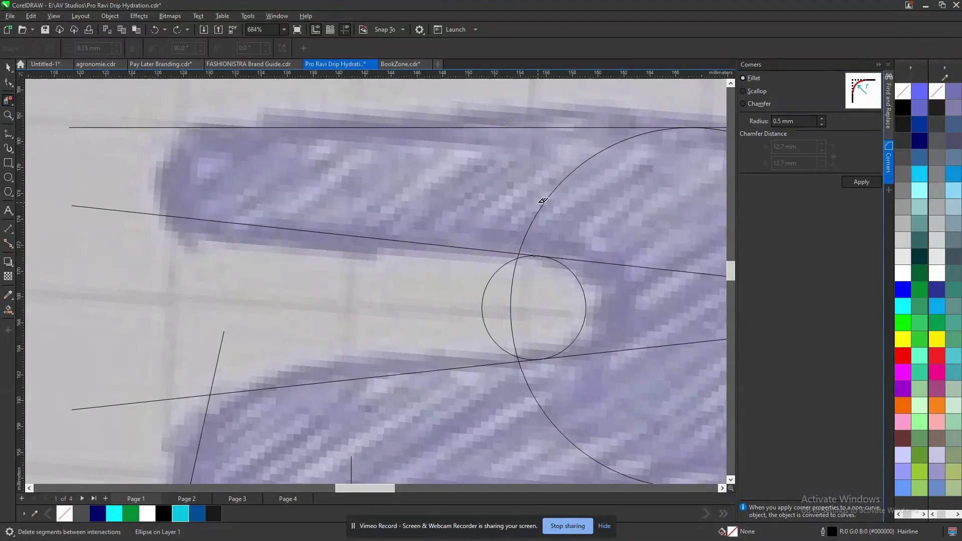
{"action": "key", "text": "space"}
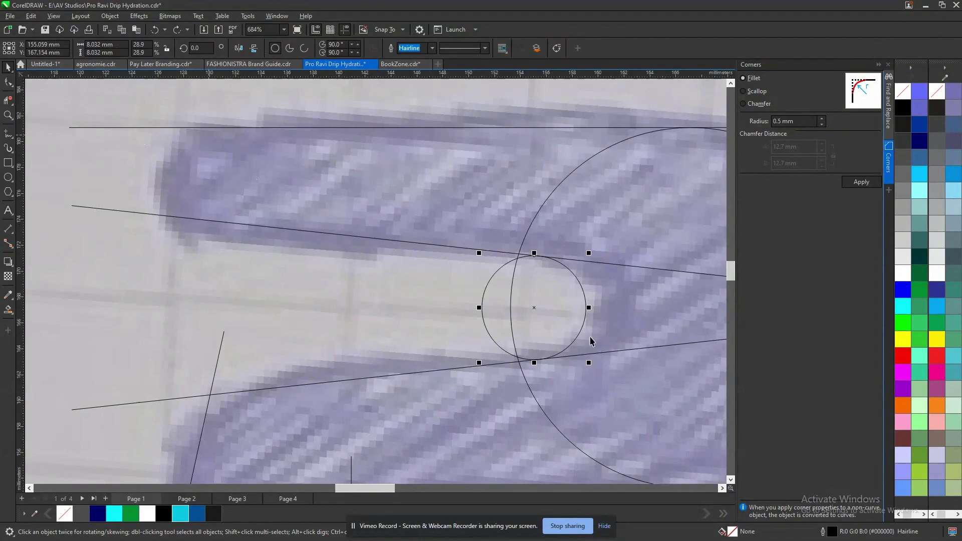
- Duplicate the notch circle to the rounded end of the R's upper arm and shrink the copy to about 7.18 mm
{"action": "left_click_drag", "start_coordinate": [534, 308], "coordinate": [209, 175]}
{"action": "scroll", "coordinate": [264, 255], "scroll_direction": "up", "scroll_amount": 2}
{"action": "left_click_drag", "start_coordinate": [262, 221], "coordinate": [266, 211]}
{"action": "scroll", "coordinate": [259, 219], "scroll_direction": "down", "scroll_amount": 3}
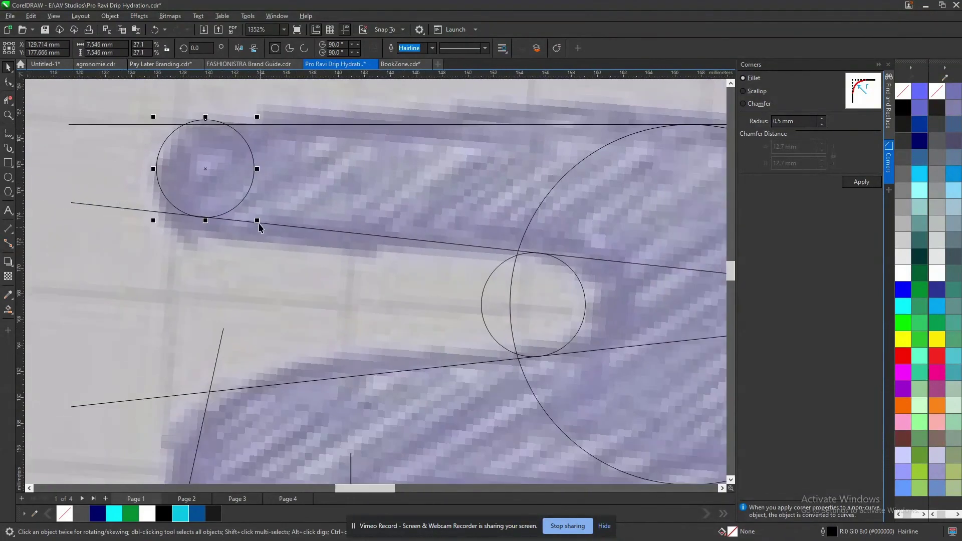
{"action": "scroll", "coordinate": [232, 145], "scroll_direction": "up", "scroll_amount": 5}
{"action": "mouse_move", "coordinate": [354, 182]}
{"action": "left_mouse_down"}
{"action": "mouse_move", "coordinate": [367, 184]}
{"action": "mouse_move", "coordinate": [363, 194]}
{"action": "left_mouse_up"}
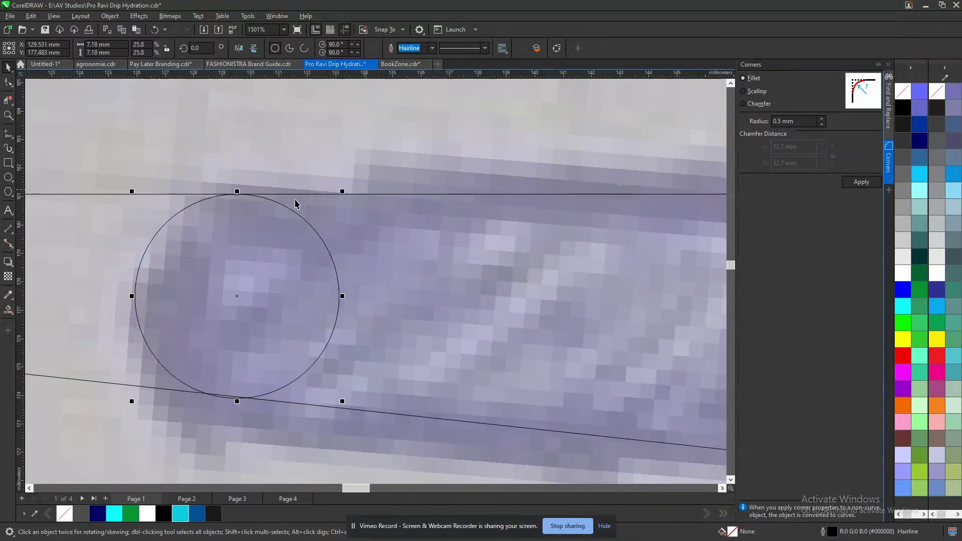
- Refine the arm-end circle's diameter to about 7.11 mm so it touches both the upper horizontal and the angled line
{"action": "scroll", "coordinate": [419, 191], "scroll_direction": "up", "scroll_amount": 4}
{"action": "left_click_drag", "start_coordinate": [453, 183], "coordinate": [468, 185]}
{"action": "scroll", "coordinate": [467, 184], "scroll_direction": "down", "scroll_amount": 8}
{"action": "scroll", "coordinate": [465, 308], "scroll_direction": "up", "scroll_amount": 4}
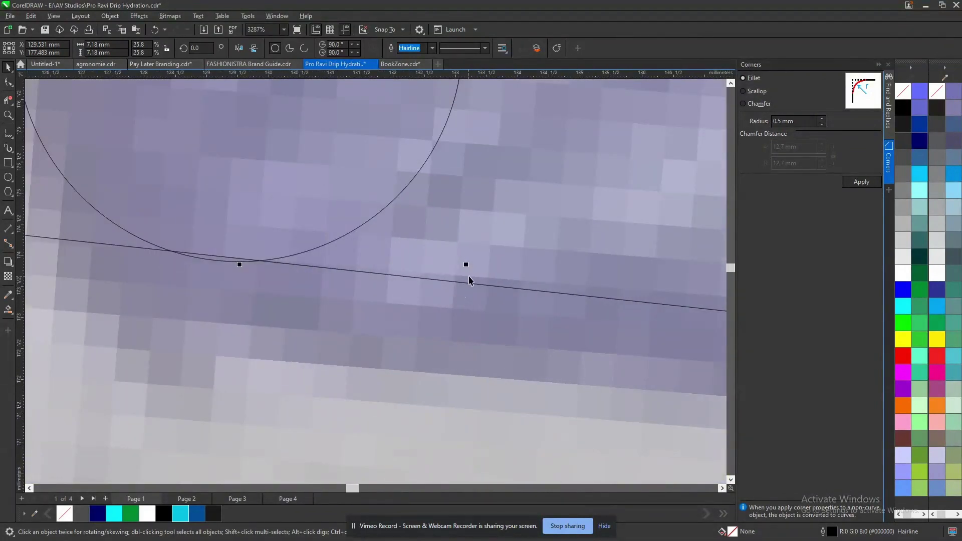
{"action": "left_click_drag", "start_coordinate": [468, 266], "coordinate": [463, 277]}
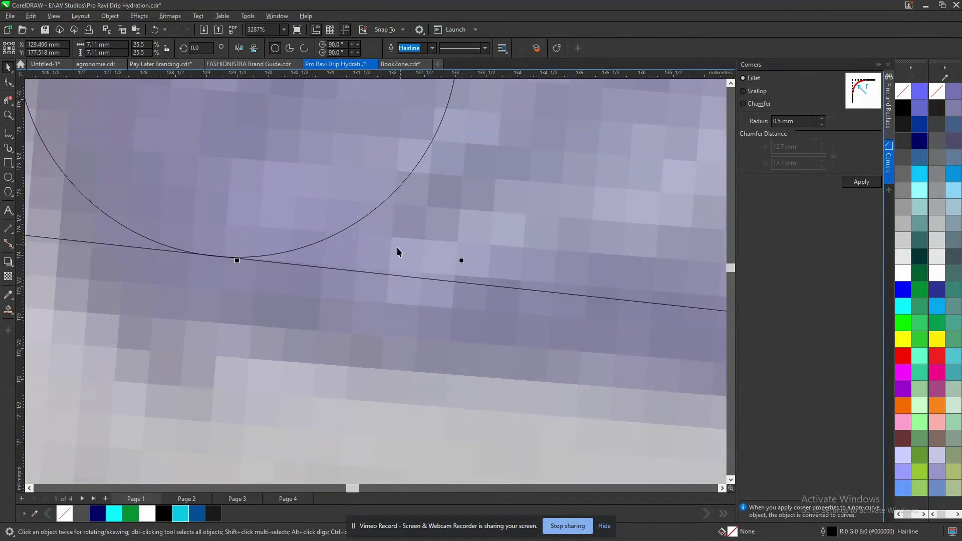
{"action": "scroll", "coordinate": [401, 246], "scroll_direction": "down", "scroll_amount": 6}
{"action": "scroll", "coordinate": [371, 132], "scroll_direction": "up", "scroll_amount": 4}
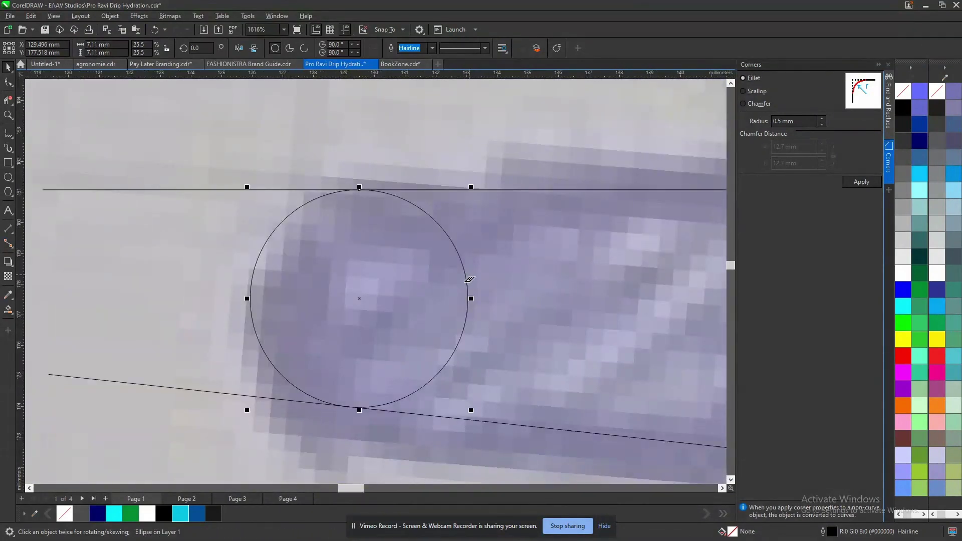
- Try trimming the arm-end circle with Virtual Segment Delete, and undo the trim
{"action": "left_click", "coordinate": [470, 296]}
{"action": "key", "text": "ctrl+z"}
{"action": "scroll", "coordinate": [394, 201], "scroll_direction": "down", "scroll_amount": 5}
{"action": "key", "text": "space"}
{"action": "scroll", "coordinate": [394, 200], "scroll_direction": "down", "scroll_amount": 5}
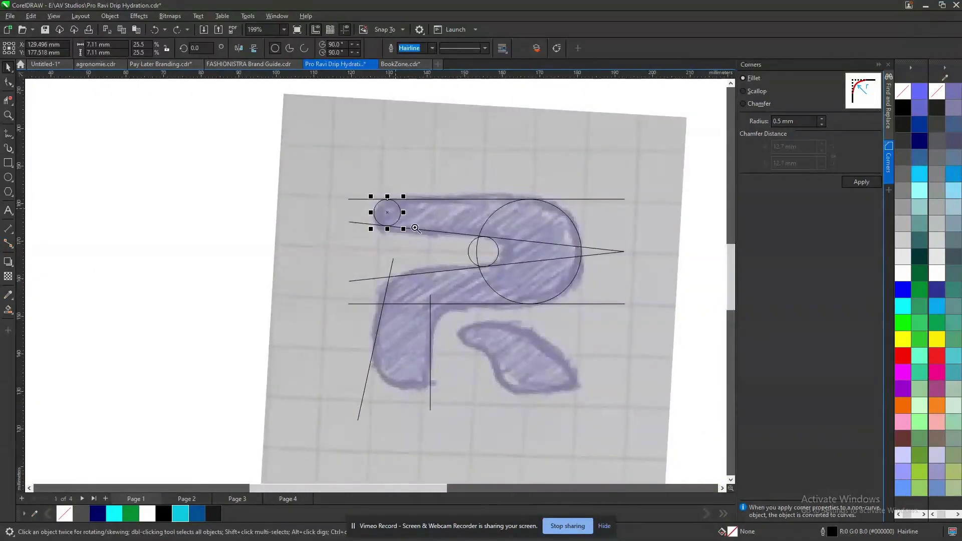
- Draw a circle about 12.4 mm in diameter inside the outer bend where the R's middle stroke meets its leg
{"action": "scroll", "coordinate": [600, 426], "scroll_direction": "up", "scroll_amount": 2}
{"action": "scroll", "coordinate": [377, 295], "scroll_direction": "up", "scroll_amount": 2}
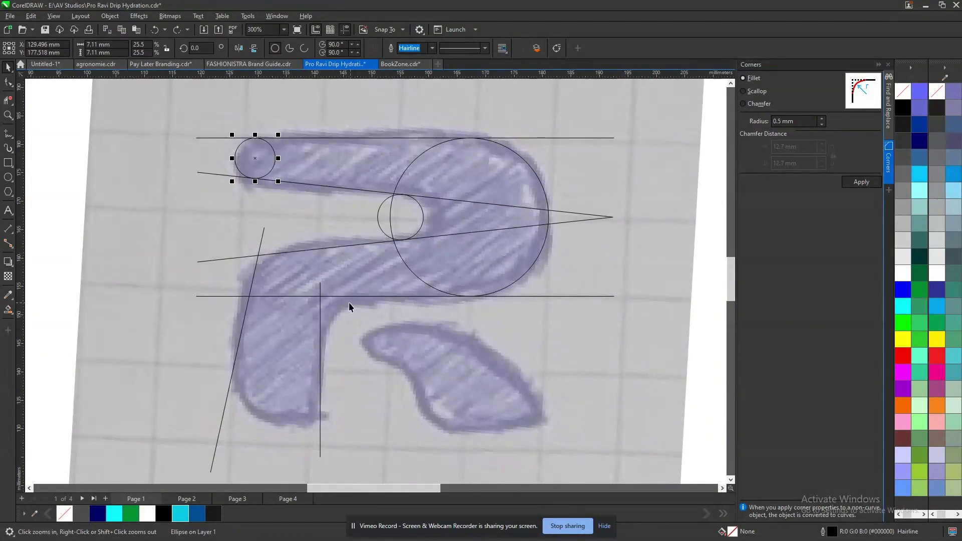
{"action": "left_click", "coordinate": [9, 178]}
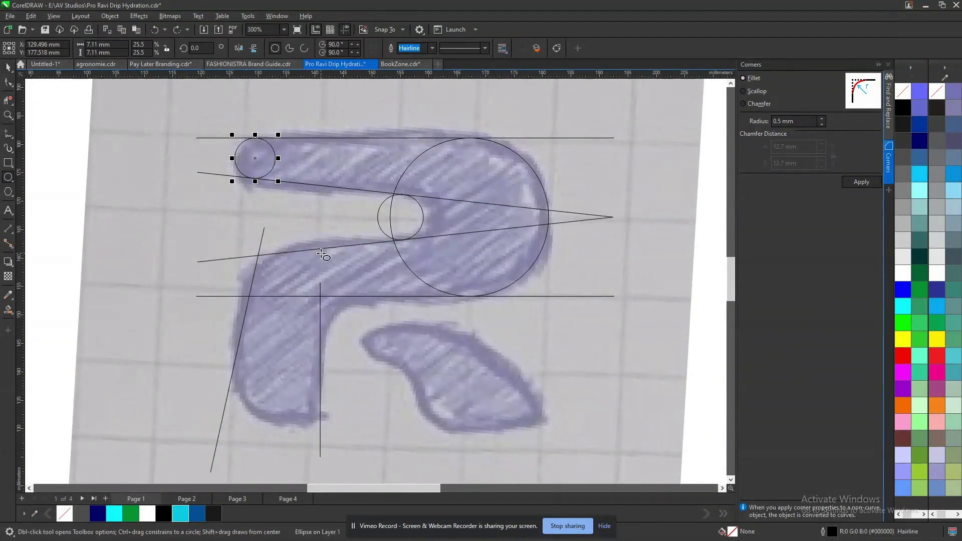
{"action": "left_click_drag", "start_coordinate": [244, 324], "coordinate": [307, 251]}
{"action": "key", "text": "space"}
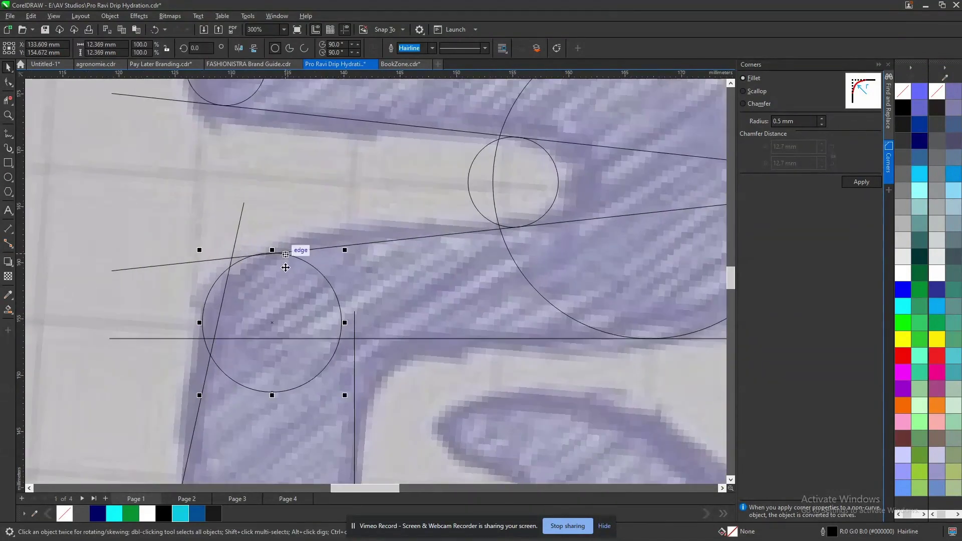
{"action": "scroll", "coordinate": [284, 260], "scroll_direction": "up", "scroll_amount": 3}
{"action": "scroll", "coordinate": [450, 368], "scroll_direction": "down", "scroll_amount": 3}
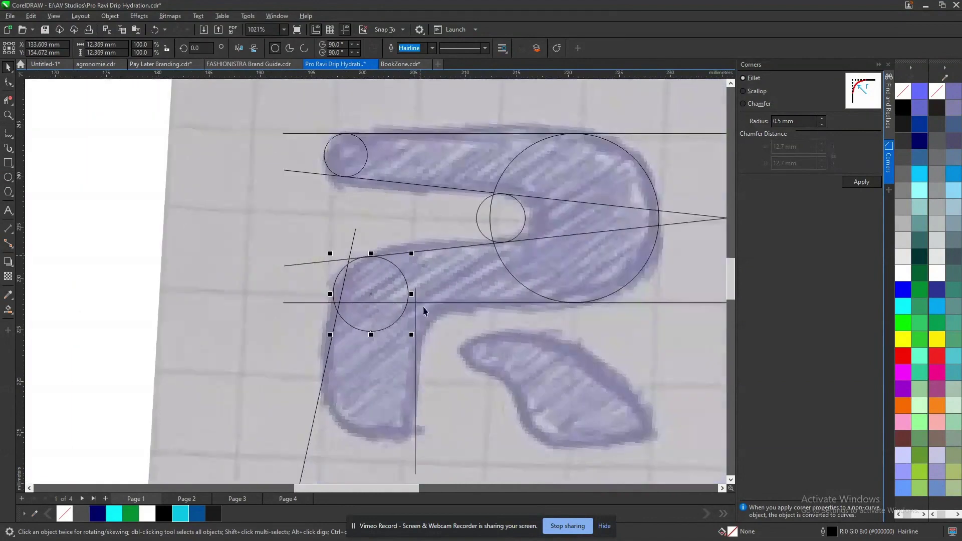
- Enlarge the bend circle to about 21.88 mm and move it up against the lower angled line
{"action": "left_click_drag", "start_coordinate": [409, 333], "coordinate": [446, 370]}
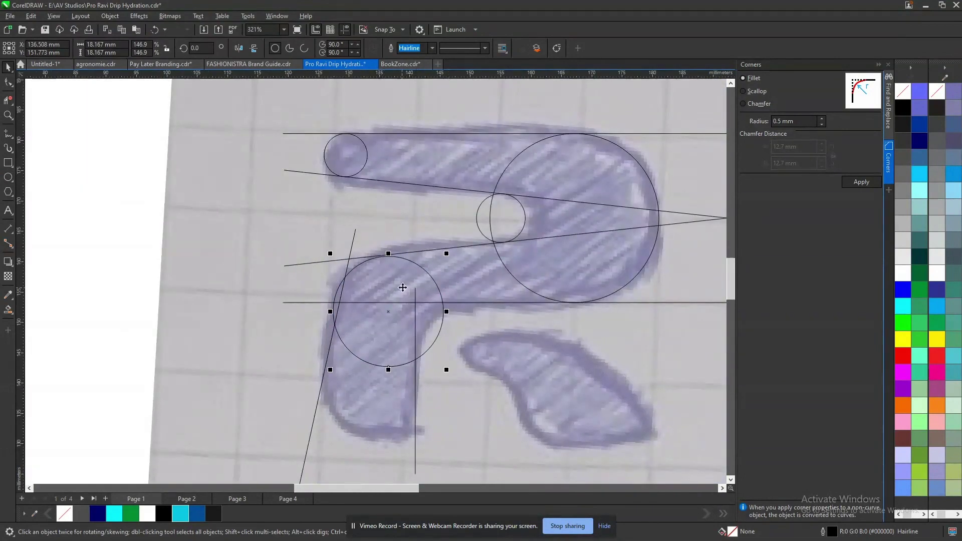
{"action": "left_click_drag", "start_coordinate": [447, 370], "coordinate": [469, 393]}
{"action": "scroll", "coordinate": [374, 266], "scroll_direction": "up", "scroll_amount": 3}
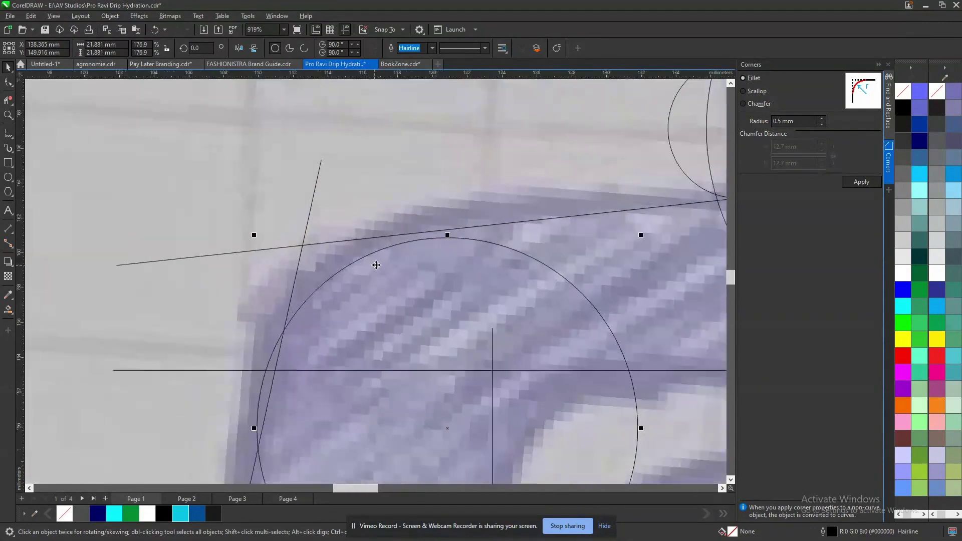
{"action": "left_click_drag", "start_coordinate": [444, 239], "coordinate": [455, 230]}
- Refine the bend circle's diameter to about 21.86 mm so it meets the slanted leg line and the angled line
{"action": "scroll", "coordinate": [295, 387], "scroll_direction": "down", "scroll_amount": 3}
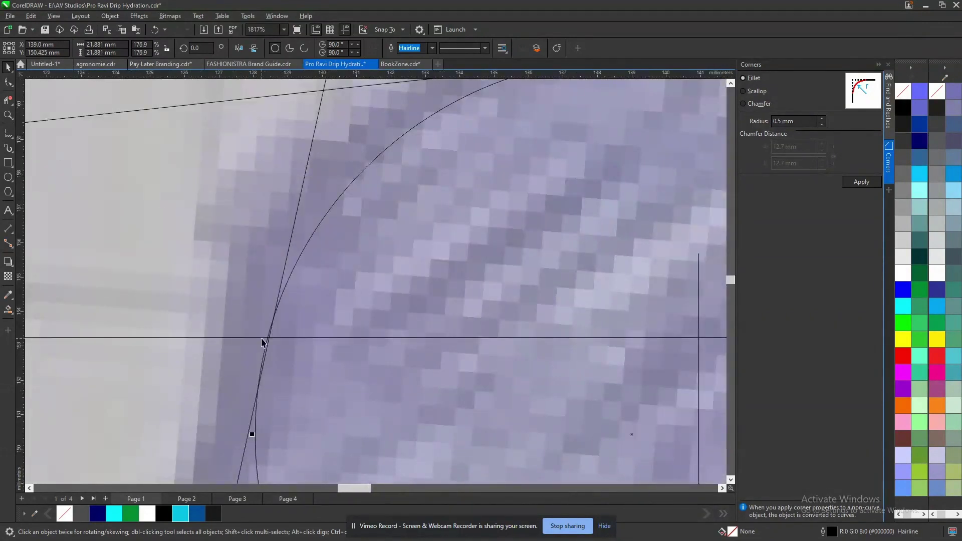
{"action": "scroll", "coordinate": [253, 411], "scroll_direction": "up", "scroll_amount": 2}
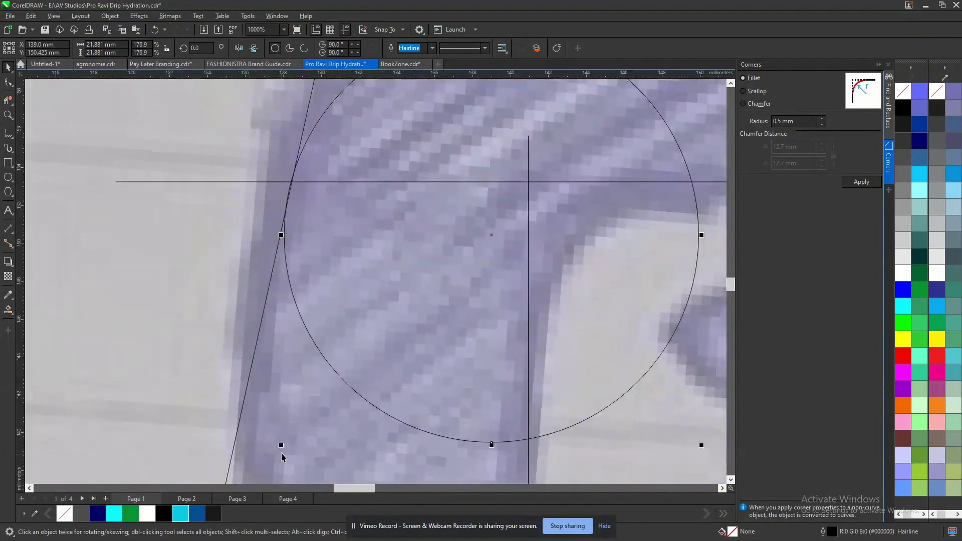
{"action": "left_click_drag", "start_coordinate": [279, 449], "coordinate": [280, 452]}
{"action": "scroll", "coordinate": [286, 211], "scroll_direction": "up", "scroll_amount": 3}
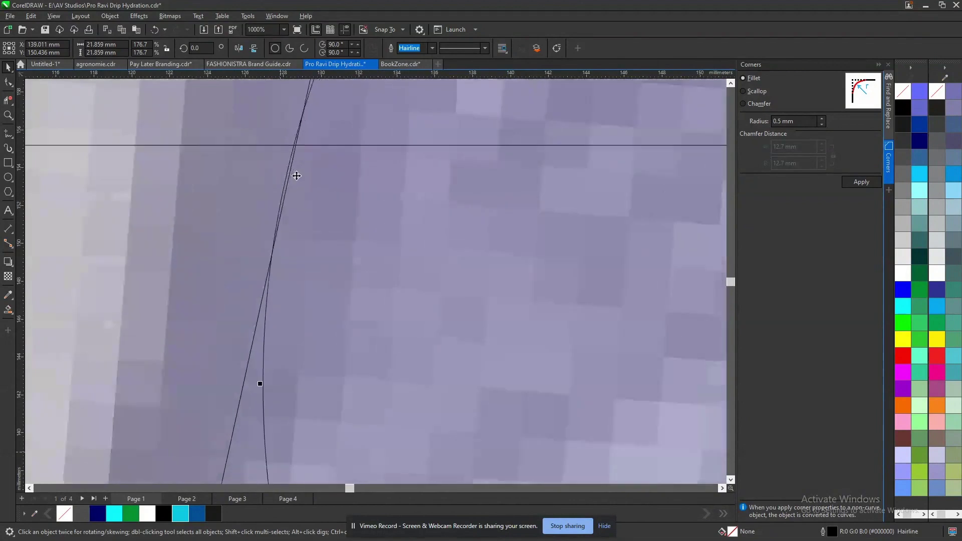
{"action": "scroll", "coordinate": [301, 195], "scroll_direction": "down", "scroll_amount": 5}
{"action": "scroll", "coordinate": [370, 110], "scroll_direction": "up", "scroll_amount": 3}
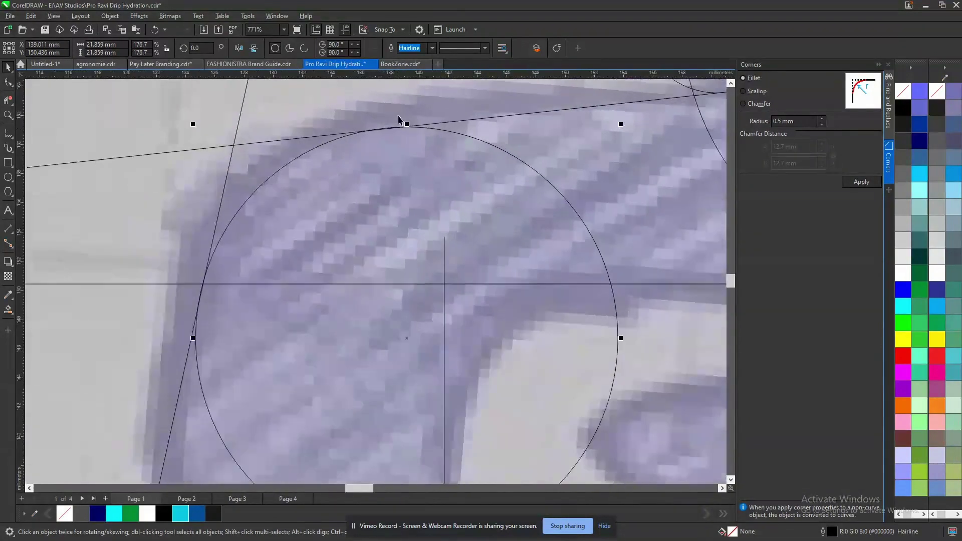
{"action": "scroll", "coordinate": [404, 156], "scroll_direction": "down", "scroll_amount": 5}
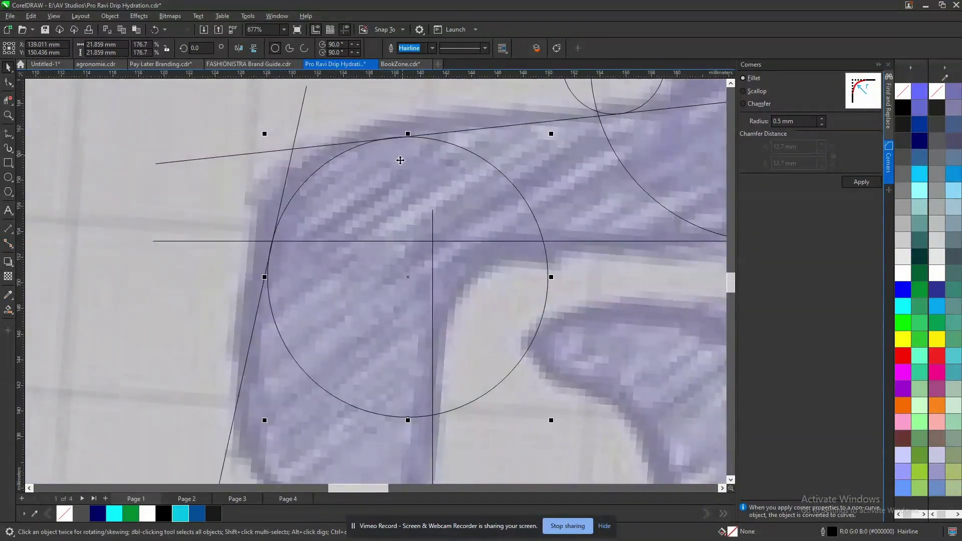
- Try trimming the bend circle's upper right and lower left arcs with Virtual Segment Delete, and undo the trims
{"action": "scroll", "coordinate": [363, 145], "scroll_direction": "up", "scroll_amount": 3}
{"action": "left_click", "coordinate": [8, 100]}
{"action": "scroll", "coordinate": [411, 140], "scroll_direction": "down", "scroll_amount": 2}
{"action": "left_click_drag", "start_coordinate": [520, 157], "coordinate": [524, 163]}
{"action": "left_click_drag", "start_coordinate": [305, 241], "coordinate": [321, 411]}
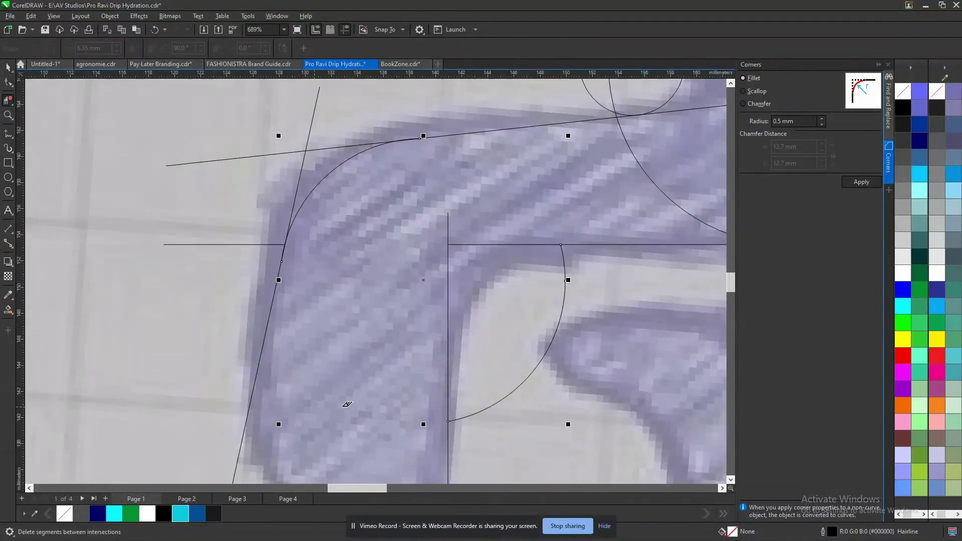
{"action": "scroll", "coordinate": [396, 263], "scroll_direction": "down", "scroll_amount": 3}
{"action": "key", "text": "ctrl+z"}
{"action": "key", "text": "ctrl+z"}
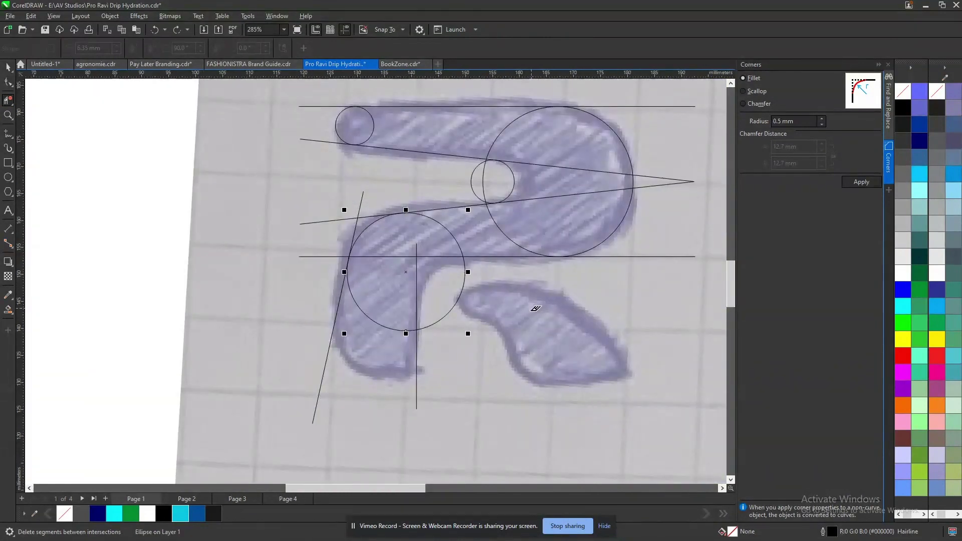
{"action": "key", "text": "space"}
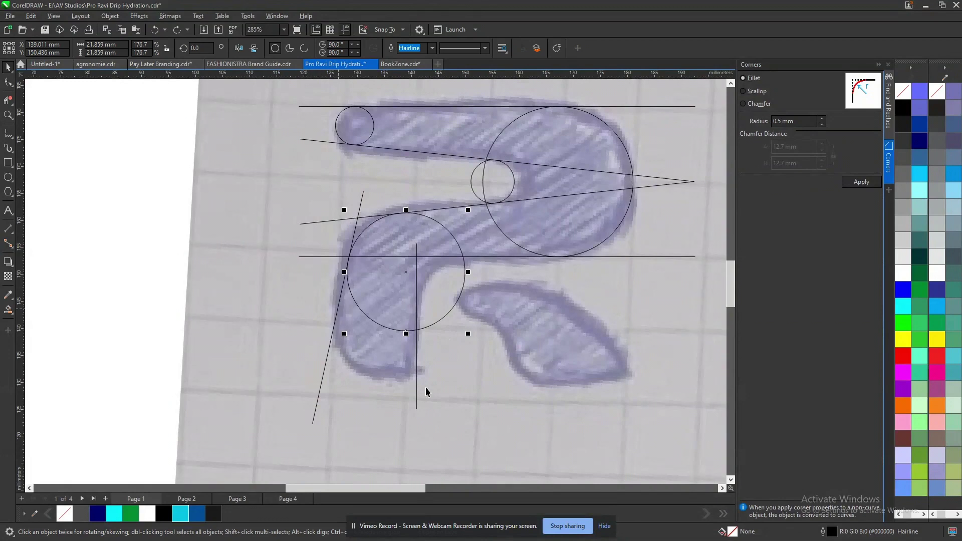
- Duplicate the bend circle down to the leg's rounded lower corner and align the copy with the slanted leg line
{"action": "left_click_drag", "start_coordinate": [403, 309], "coordinate": [390, 358]}
{"action": "scroll", "coordinate": [359, 311], "scroll_direction": "up", "scroll_amount": 2}
{"action": "left_click_drag", "start_coordinate": [339, 305], "coordinate": [318, 301]}
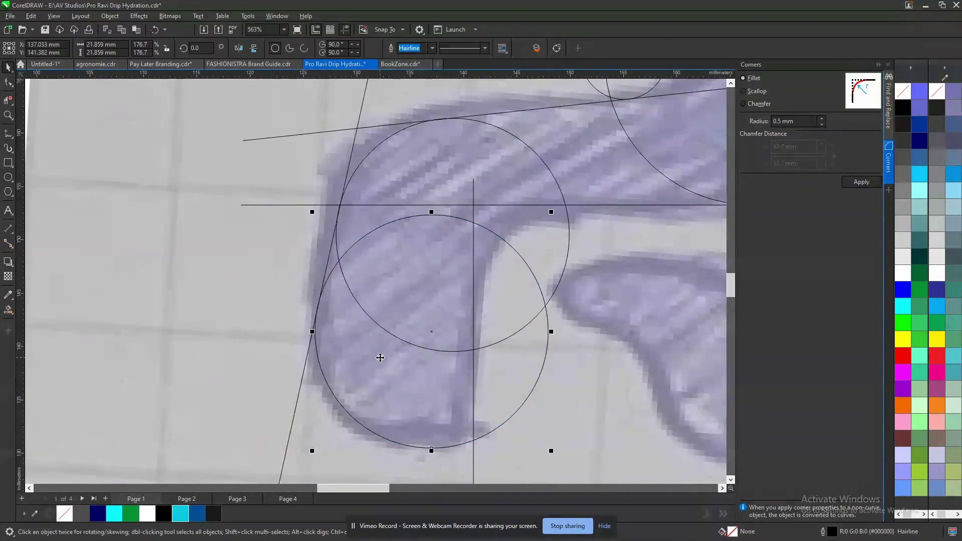
{"action": "scroll", "coordinate": [427, 369], "scroll_direction": "down", "scroll_amount": 2}
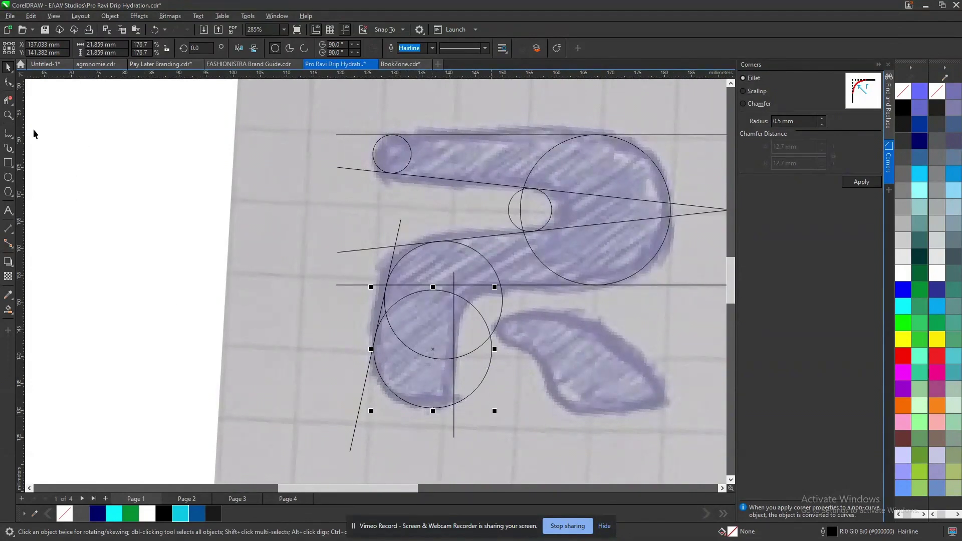
- Draw a horizontal line about 15.7 mm long from the lower circle's bottom quadrant across the vertical leg line
{"action": "left_click", "coordinate": [9, 134]}
{"action": "scroll", "coordinate": [440, 371], "scroll_direction": "up", "scroll_amount": 2}
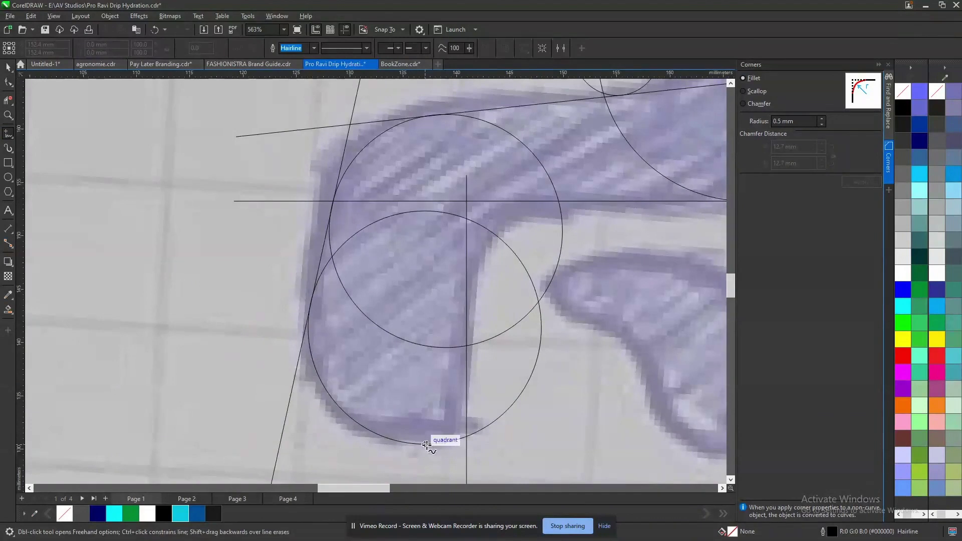
{"action": "left_click", "coordinate": [494, 442]}
{"action": "left_click", "coordinate": [426, 445]}
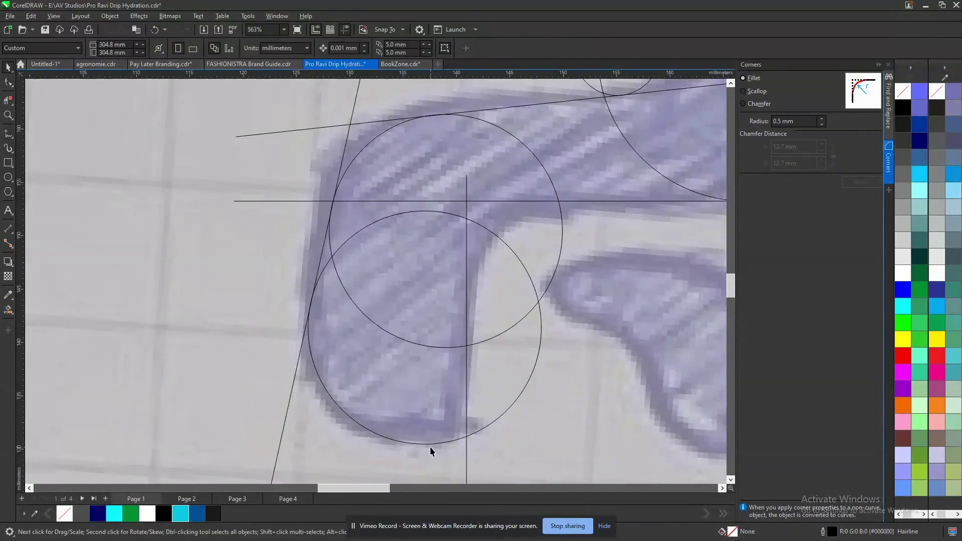
{"action": "left_click", "coordinate": [503, 445]}
{"action": "key", "text": "space"}
{"action": "scroll", "coordinate": [539, 424], "scroll_direction": "down", "scroll_amount": 3}
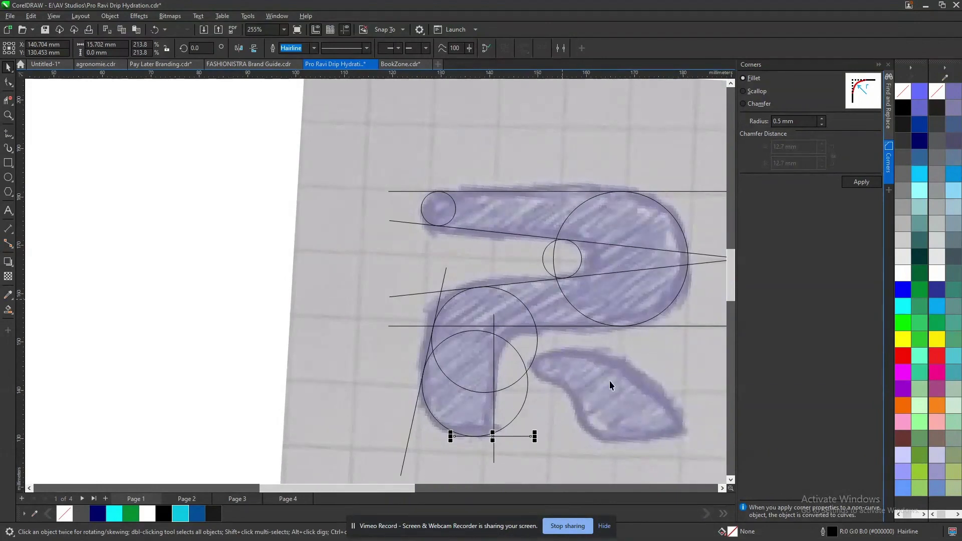
- Draw a circle about 17 mm in diameter over the wide part of the leaf shape
{"action": "scroll", "coordinate": [454, 338], "scroll_direction": "down", "scroll_amount": 2}
{"action": "key", "text": "z"}
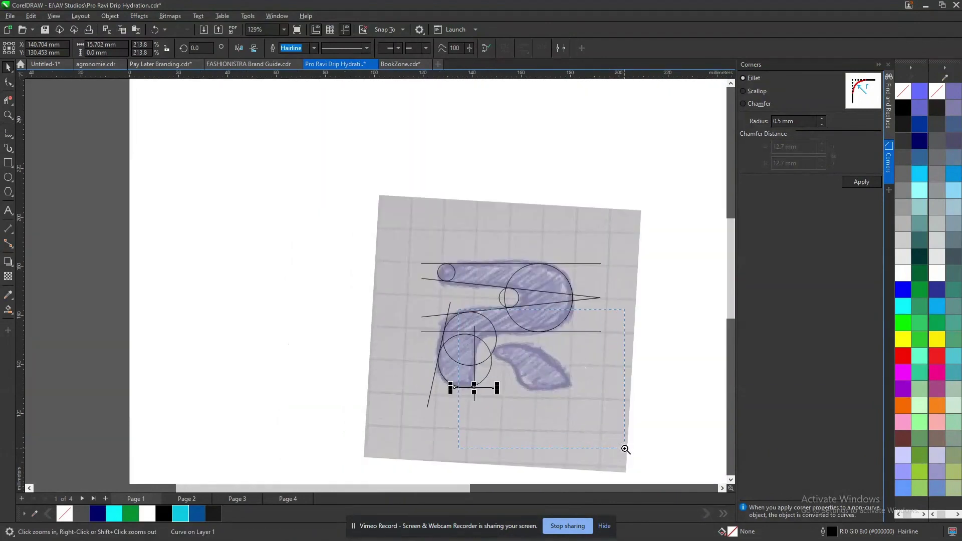
{"action": "left_click_drag", "start_coordinate": [459, 310], "coordinate": [625, 450]}
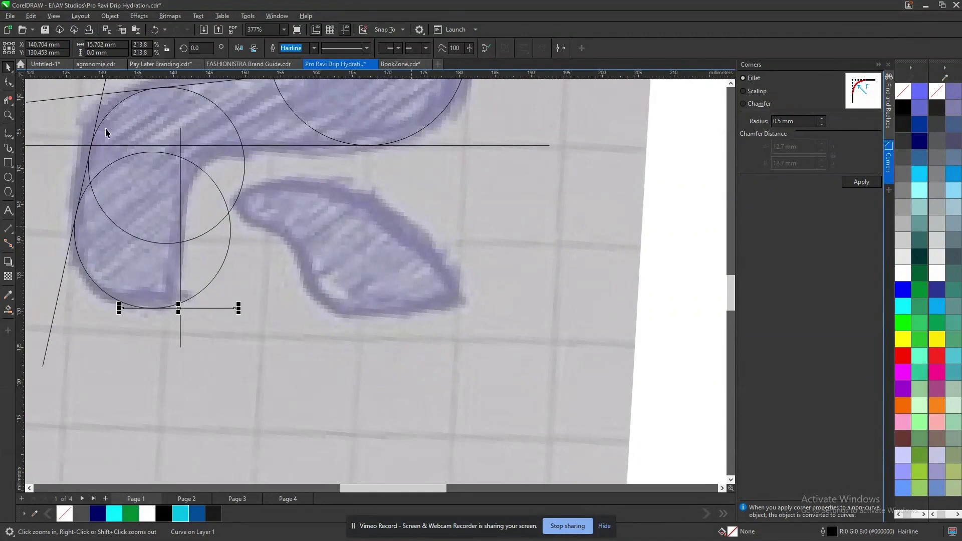
{"action": "left_click", "coordinate": [8, 176]}
{"action": "left_click_drag", "start_coordinate": [314, 198], "coordinate": [420, 320]}
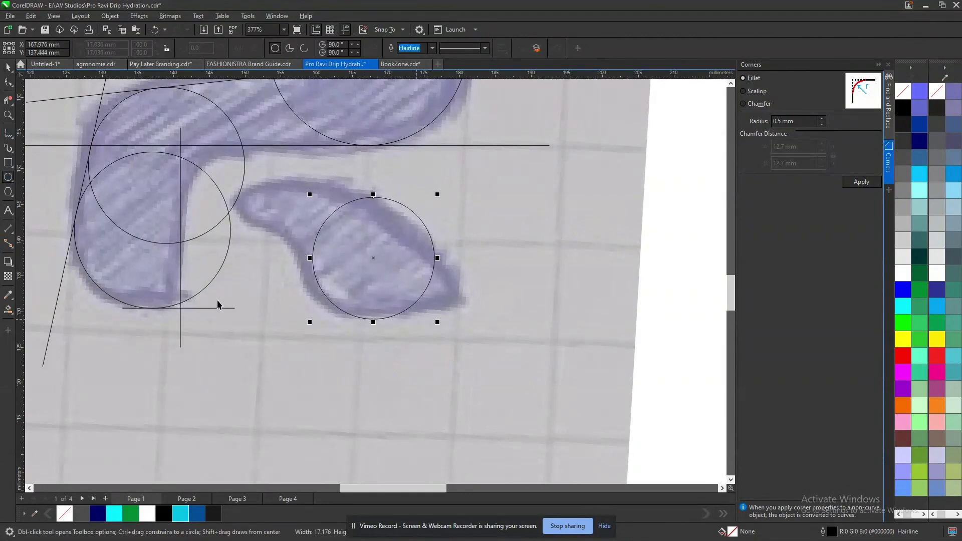
- Bottom-align the leaf circle with the horizontal line at the leg's foot and shift it right towards the leaf's tip
{"action": "key", "text": "space"}
{"action": "left_click", "coordinate": [219, 308], "text": "shift"}
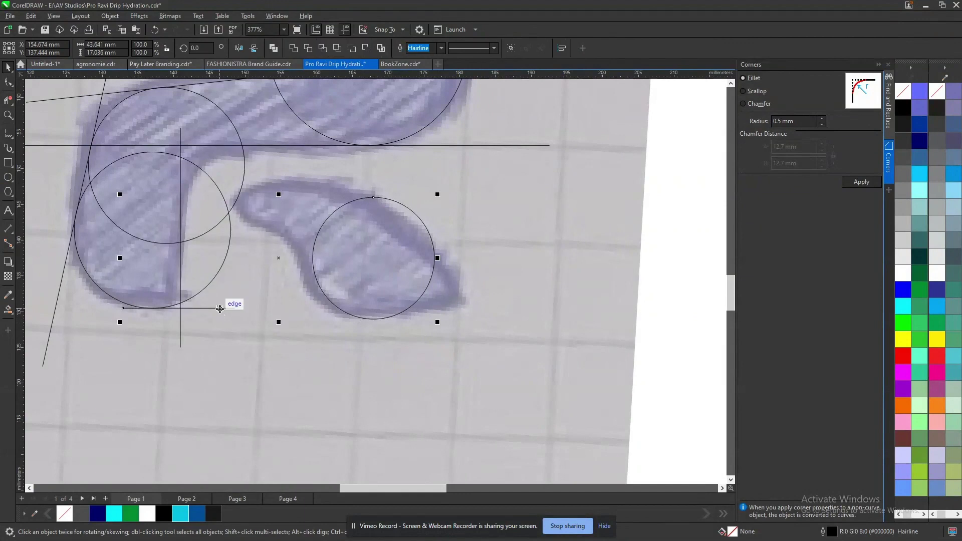
{"action": "key", "text": "b"}
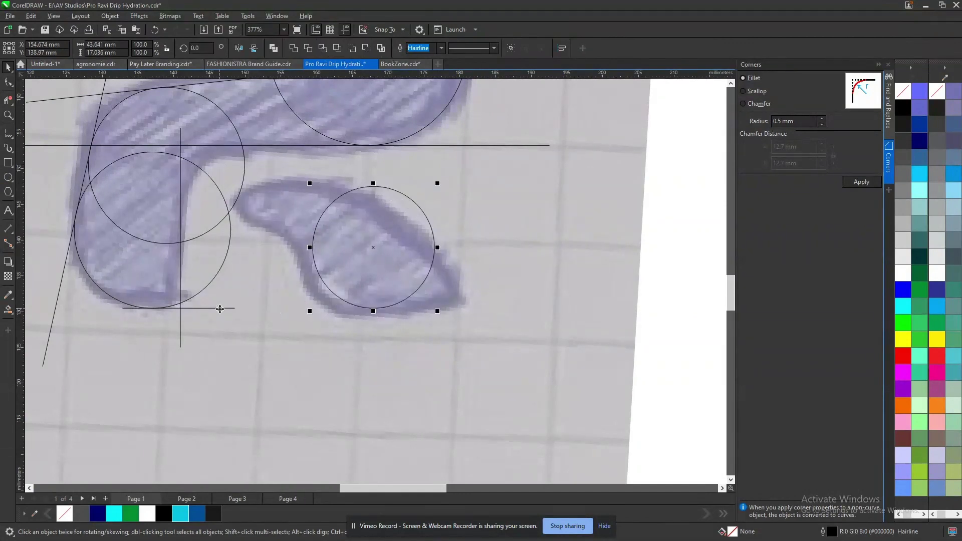
{"action": "left_click", "coordinate": [219, 309], "text": "shift"}
{"action": "left_click_drag", "start_coordinate": [396, 279], "coordinate": [416, 280]}
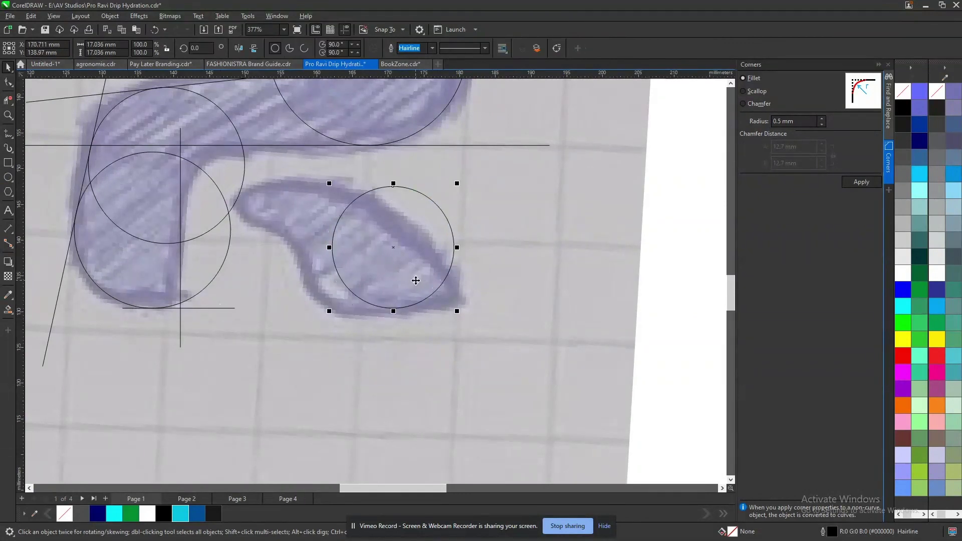
- Slightly enlarge the leaf circle, then duplicate it and scale the copy to about 34.8 mm around the leaf's upper curve
{"action": "left_click_drag", "start_coordinate": [331, 184], "coordinate": [328, 184]}
{"action": "left_click_drag", "start_coordinate": [416, 241], "coordinate": [347, 263]}
{"action": "left_click_drag", "start_coordinate": [389, 334], "coordinate": [450, 395]}
{"action": "left_click_drag", "start_coordinate": [392, 165], "coordinate": [435, 199]}
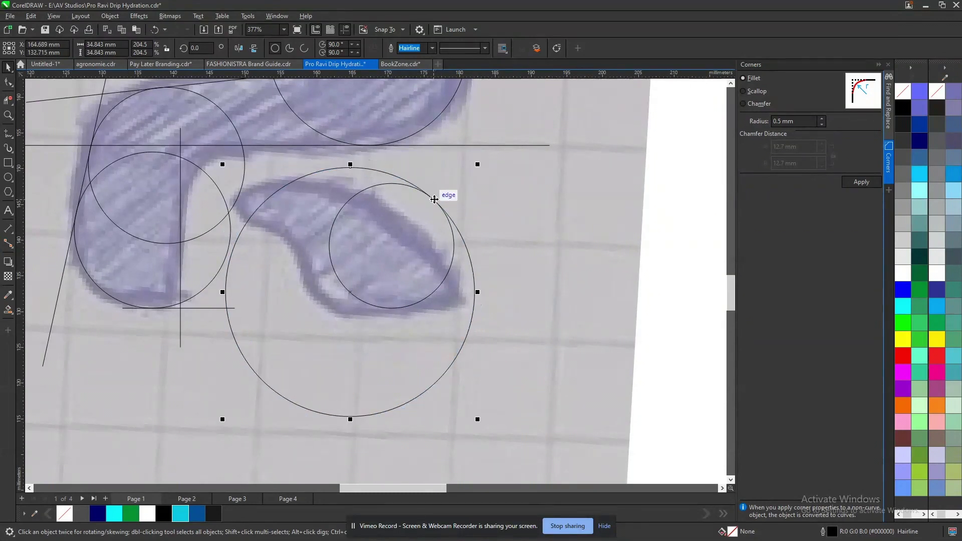
- Enlarge the big leaf circle to about 37.7 mm and duplicate it down-left along the leaf's inner lower curve
{"action": "left_click_drag", "start_coordinate": [221, 420], "coordinate": [202, 441]}
{"action": "left_click_drag", "start_coordinate": [433, 203], "coordinate": [337, 276]}
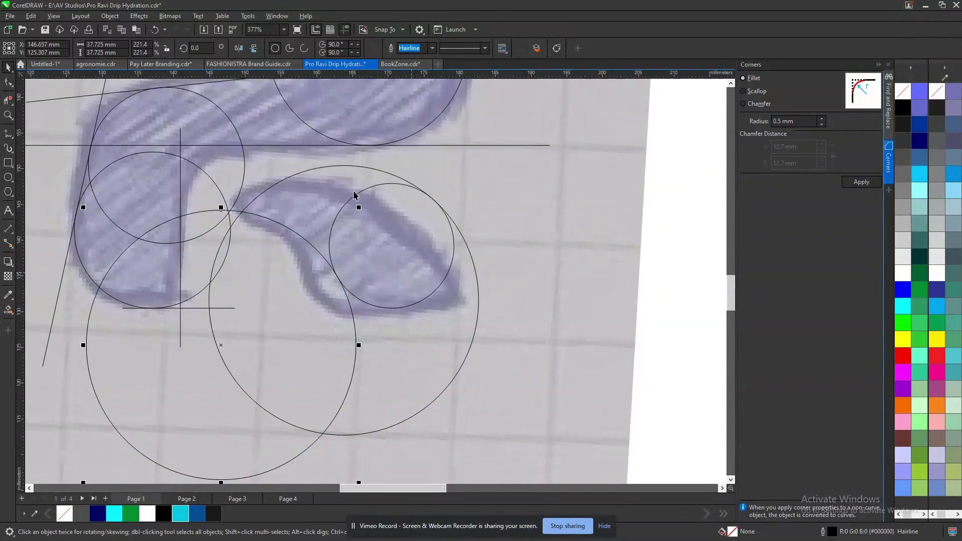
- Try moving all the construction lines and circles off the sketch, and undo the move
{"action": "scroll", "coordinate": [392, 247], "scroll_direction": "down", "scroll_amount": 5}
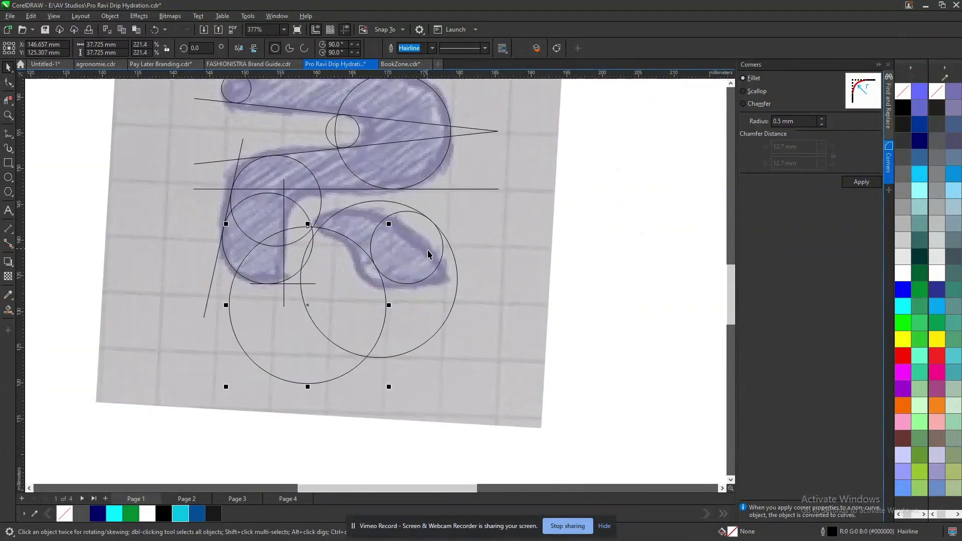
{"action": "key", "text": "z"}
{"action": "left_click_drag", "start_coordinate": [279, 112], "coordinate": [505, 350]}
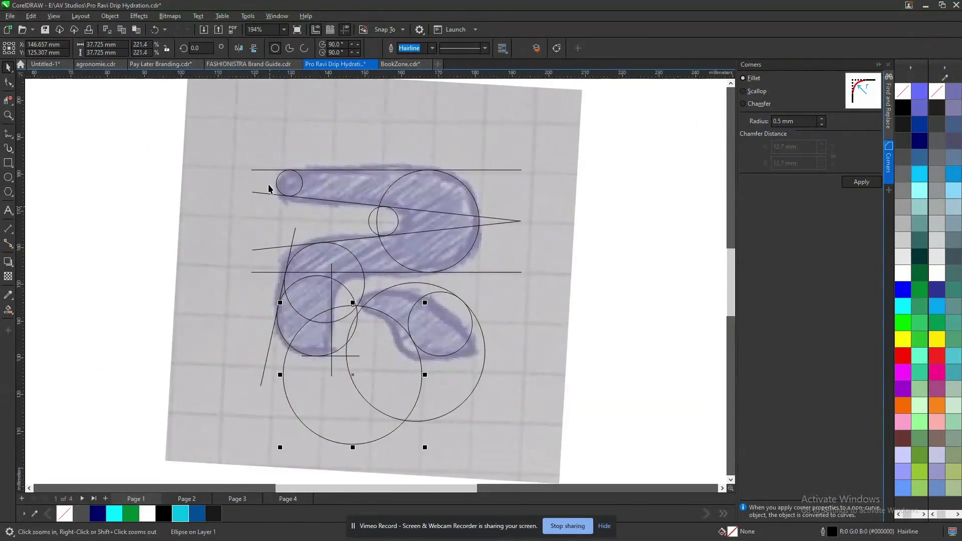
{"action": "key", "text": "space"}
{"action": "left_click_drag", "start_coordinate": [137, 130], "coordinate": [582, 477]}
{"action": "left_click_drag", "start_coordinate": [387, 328], "coordinate": [176, 287]}
{"action": "key", "text": "ctrl+z"}
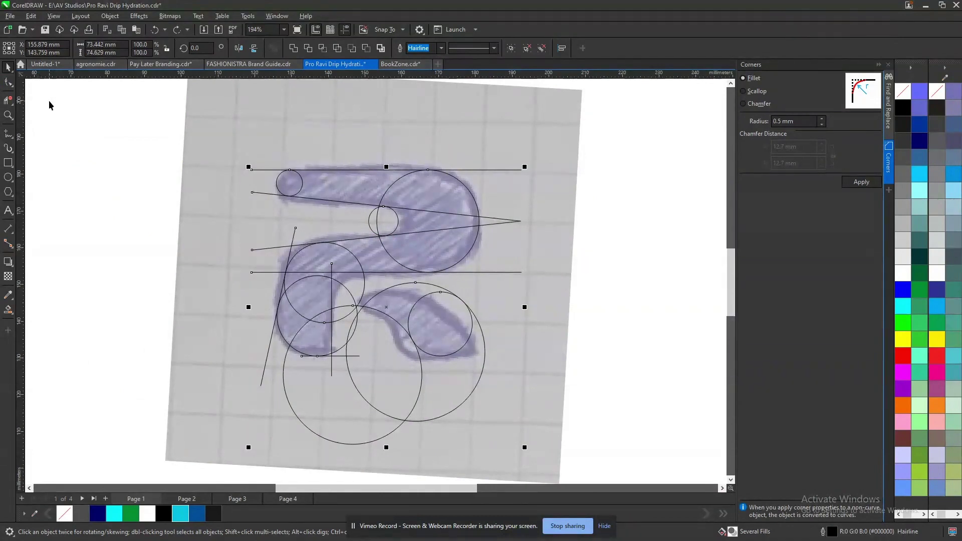
- Draw a circle about 11.7 mm in diameter in the inner corner between the lower horizontal line and the vertical leg line
{"action": "scroll", "coordinate": [358, 311], "scroll_direction": "up", "scroll_amount": 2}
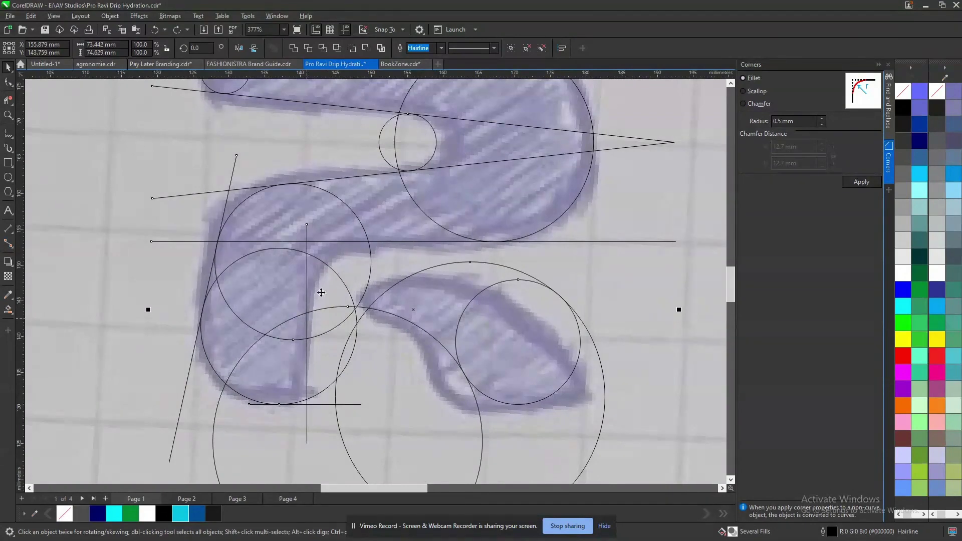
{"action": "left_click", "coordinate": [8, 178]}
{"action": "left_click_drag", "start_coordinate": [389, 243], "coordinate": [307, 293]}
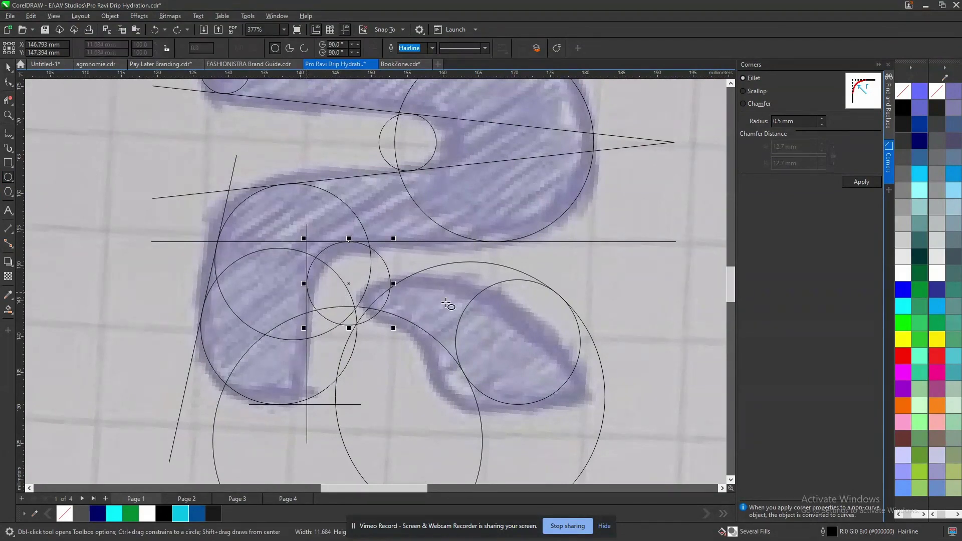
{"action": "scroll", "coordinate": [350, 297], "scroll_direction": "up", "scroll_amount": 3}
{"action": "key", "text": "space"}
{"action": "scroll", "coordinate": [381, 234], "scroll_direction": "down", "scroll_amount": 3}
{"action": "scroll", "coordinate": [382, 234], "scroll_direction": "down", "scroll_amount": 4}
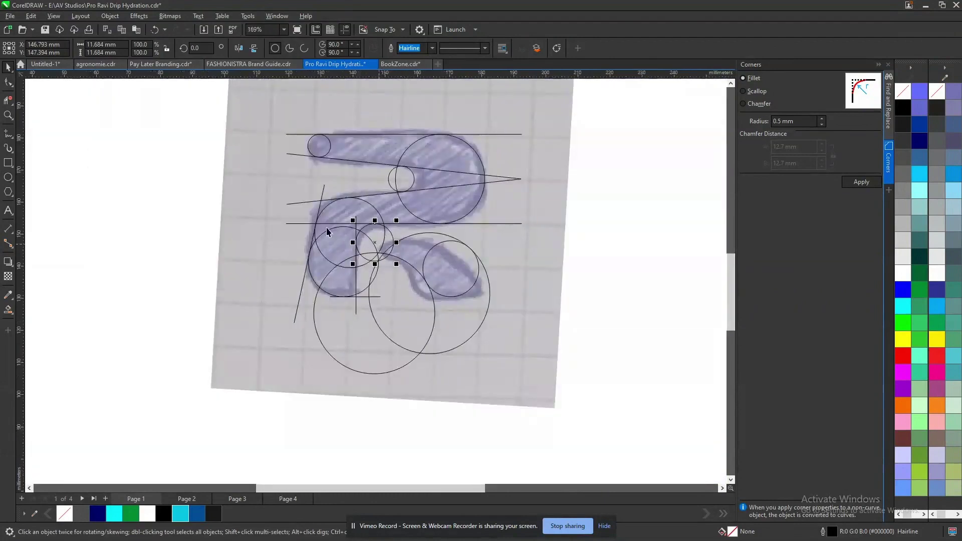
- Select all construction lines and circles, and trim the line parts inside and beyond the bowl's right side with Virtual Segment Delete
{"action": "left_click_drag", "start_coordinate": [282, 152], "coordinate": [256, 102]}
{"action": "left_click_drag", "start_coordinate": [546, 396], "coordinate": [556, 406]}
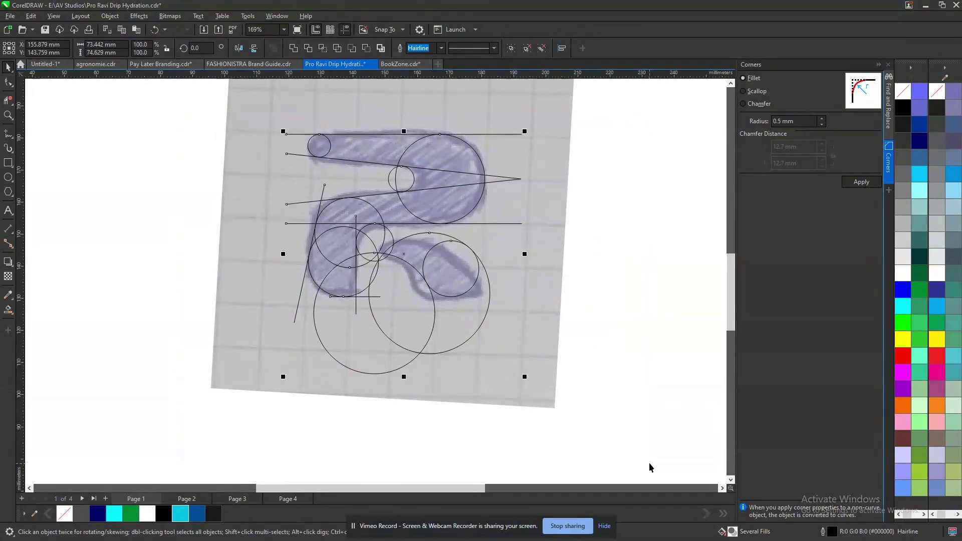
{"action": "left_click", "coordinate": [9, 102]}
{"action": "scroll", "coordinate": [520, 165], "scroll_direction": "up", "scroll_amount": 2}
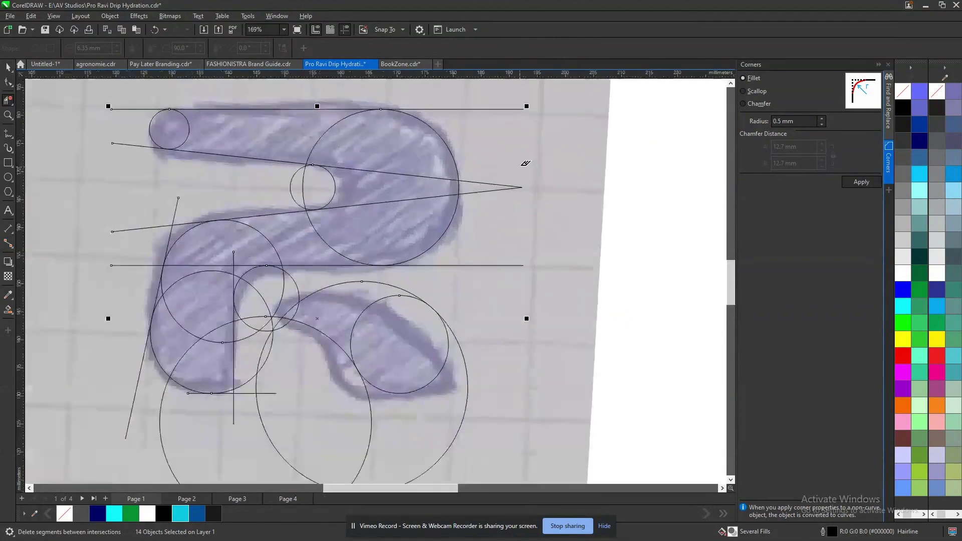
{"action": "left_click_drag", "start_coordinate": [533, 145], "coordinate": [531, 145]}
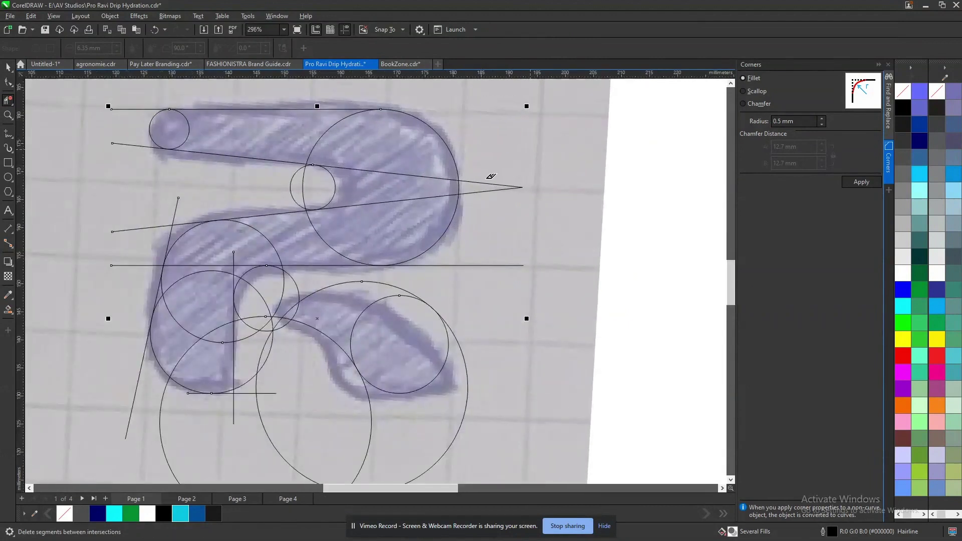
{"action": "left_click", "coordinate": [509, 190]}
{"action": "left_click", "coordinate": [488, 266]}
{"action": "left_click_drag", "start_coordinate": [430, 212], "coordinate": [434, 161]}
- Trim the small notch circle's left half, its upper leftover sliver and the bowl circle's upper inner arc
{"action": "scroll", "coordinate": [311, 160], "scroll_direction": "up", "scroll_amount": 1}
{"action": "left_click_drag", "start_coordinate": [318, 213], "coordinate": [174, 199]}
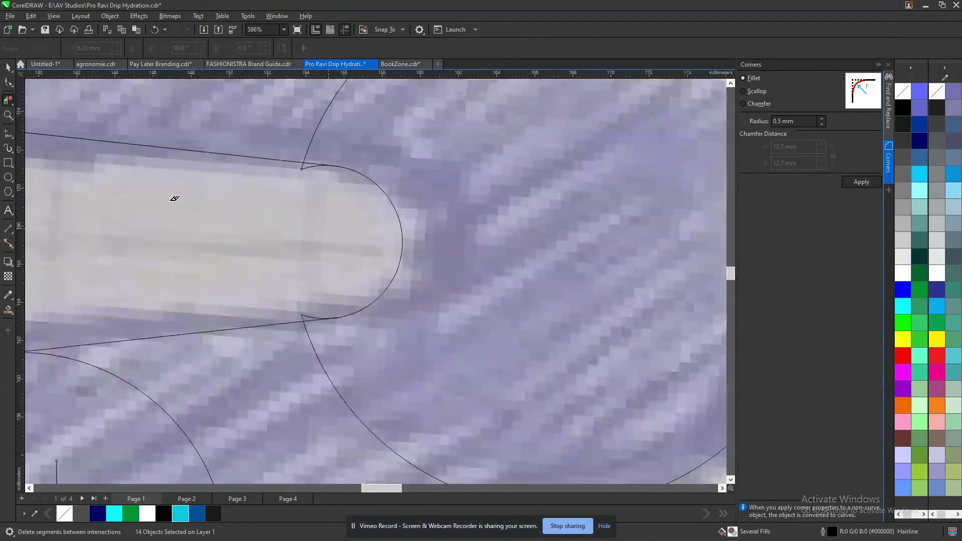
{"action": "scroll", "coordinate": [309, 176], "scroll_direction": "up", "scroll_amount": 3}
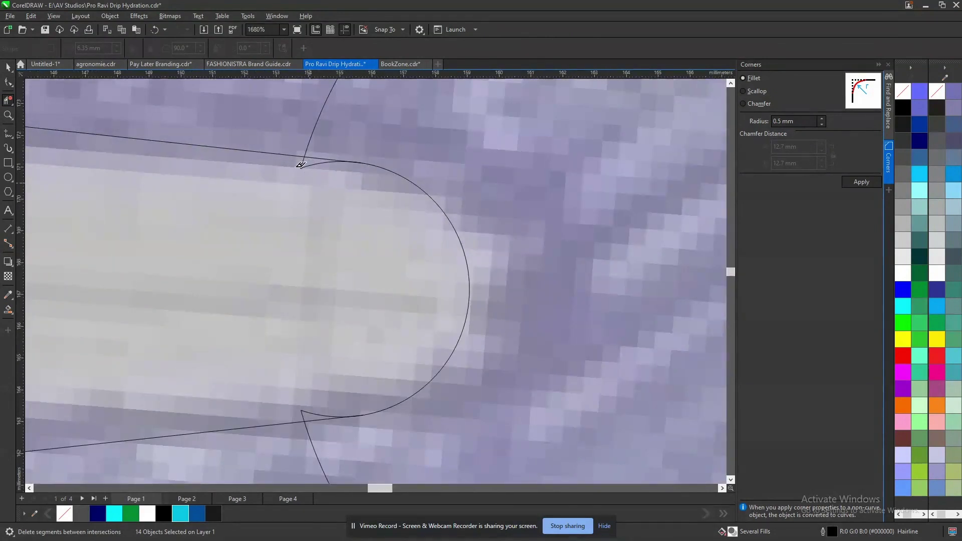
{"action": "scroll", "coordinate": [320, 188], "scroll_direction": "down", "scroll_amount": 3}
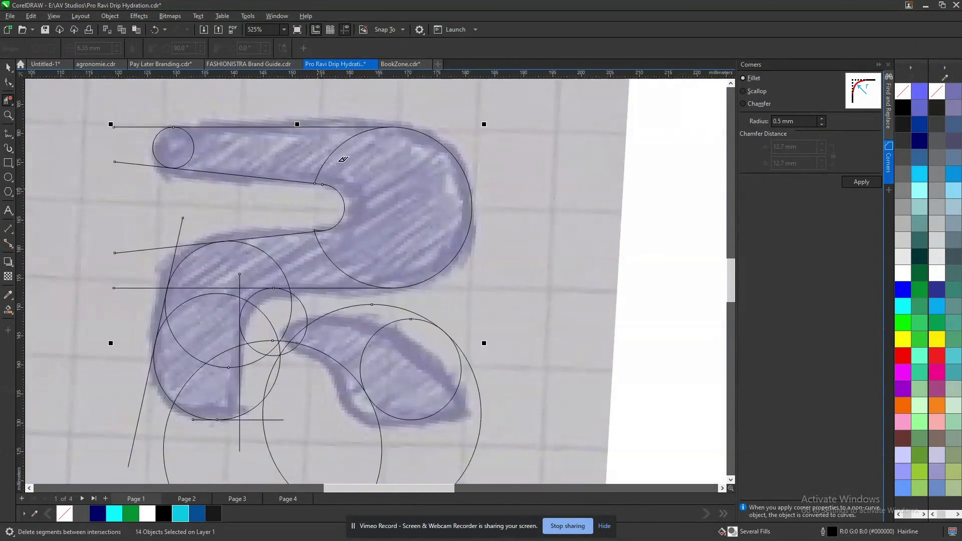
{"action": "left_click_drag", "start_coordinate": [343, 159], "coordinate": [316, 153]}
- Trim the line overhangs and the inner arc of the small circle at the top bar's rounded left end
{"action": "scroll", "coordinate": [196, 152], "scroll_direction": "up", "scroll_amount": 3}
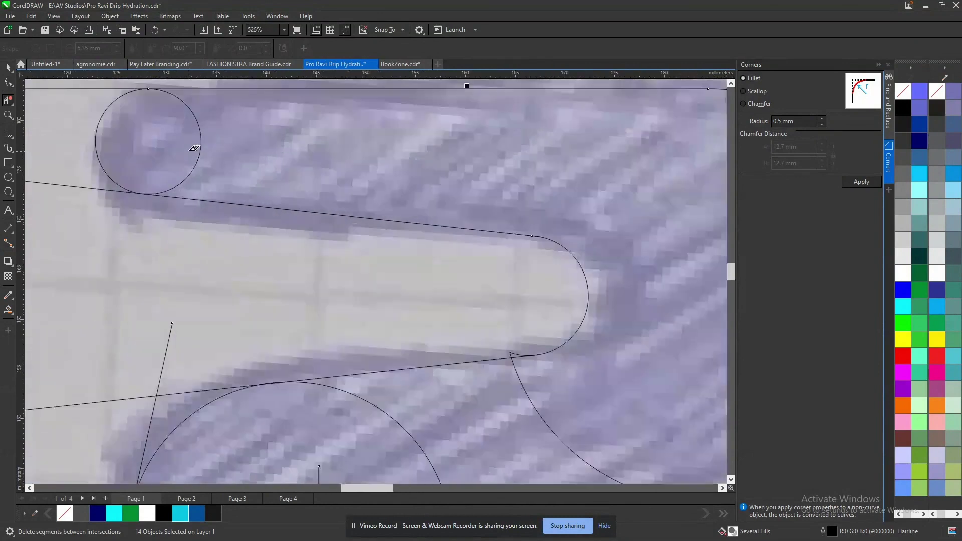
{"action": "scroll", "coordinate": [128, 216], "scroll_direction": "down", "scroll_amount": 1}
{"action": "left_click", "coordinate": [91, 201]}
{"action": "left_click", "coordinate": [93, 142]}
{"action": "scroll", "coordinate": [422, 238], "scroll_direction": "down", "scroll_amount": 2}
- Trim the notch circle's lower sliver and the bowl circle's lower inner arc
{"action": "scroll", "coordinate": [361, 198], "scroll_direction": "up", "scroll_amount": 4}
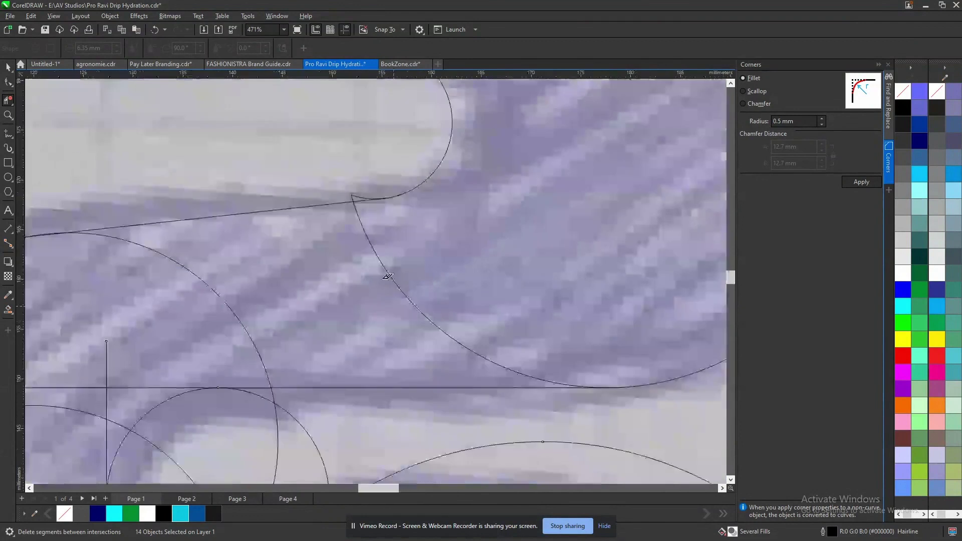
{"action": "left_click", "coordinate": [361, 198]}
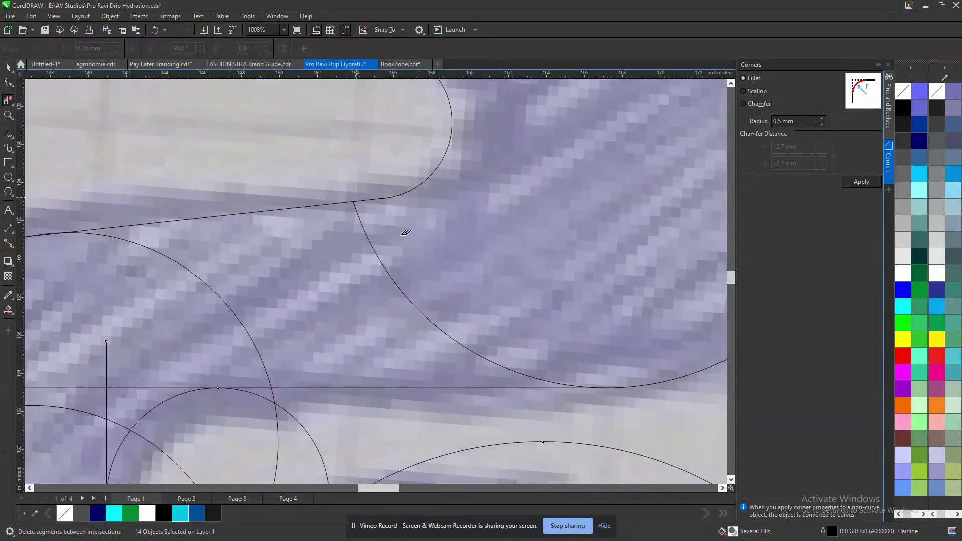
{"action": "left_click", "coordinate": [396, 290]}
- Trim the horizontal line across the leg, the vertical line's upper end and the circle arcs crossing the inner bend
{"action": "scroll", "coordinate": [440, 279], "scroll_direction": "down", "scroll_amount": 3}
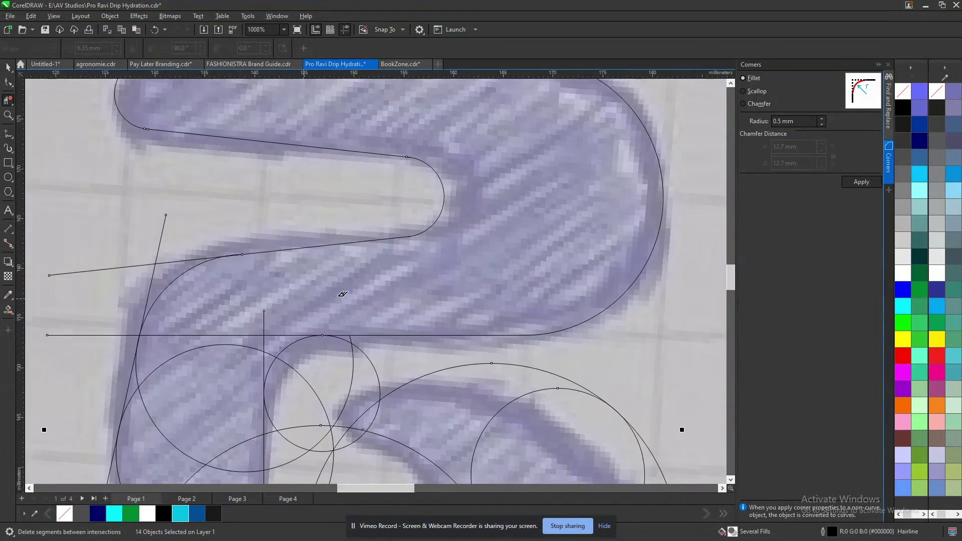
{"action": "scroll", "coordinate": [224, 355], "scroll_direction": "up", "scroll_amount": 2}
{"action": "left_click_drag", "start_coordinate": [320, 334], "coordinate": [277, 286]}
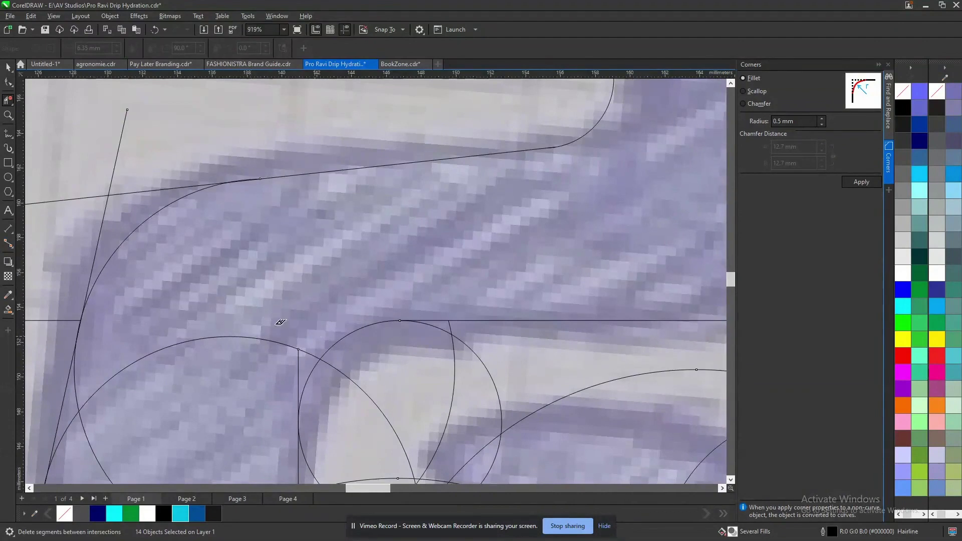
{"action": "left_click", "coordinate": [307, 362]}
{"action": "scroll", "coordinate": [281, 276], "scroll_direction": "down", "scroll_amount": 4}
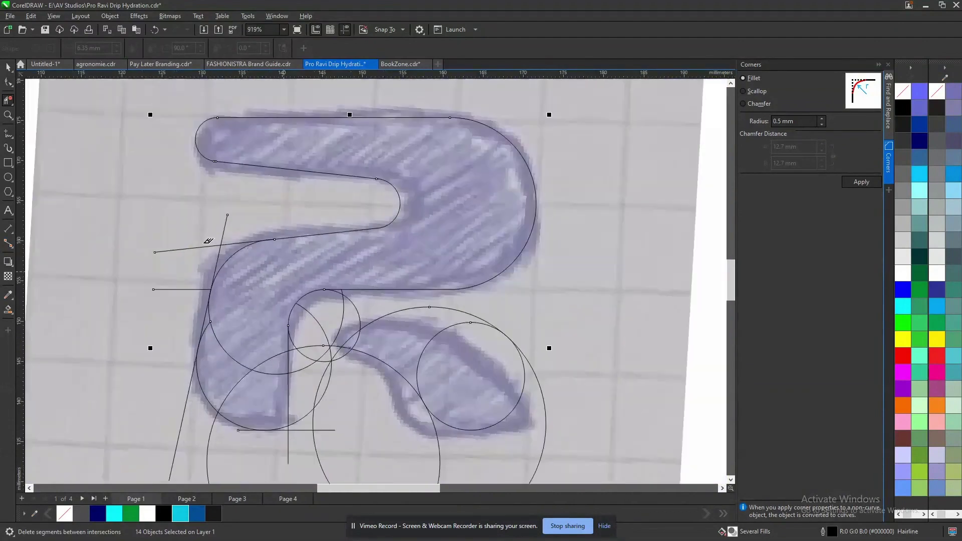
- Trim the angled, slanted and horizontal line overhangs outside the outer bend
{"action": "scroll", "coordinate": [259, 261], "scroll_direction": "up", "scroll_amount": 4}
{"action": "left_click_drag", "start_coordinate": [208, 210], "coordinate": [218, 247]}
{"action": "left_click_drag", "start_coordinate": [182, 350], "coordinate": [185, 275]}
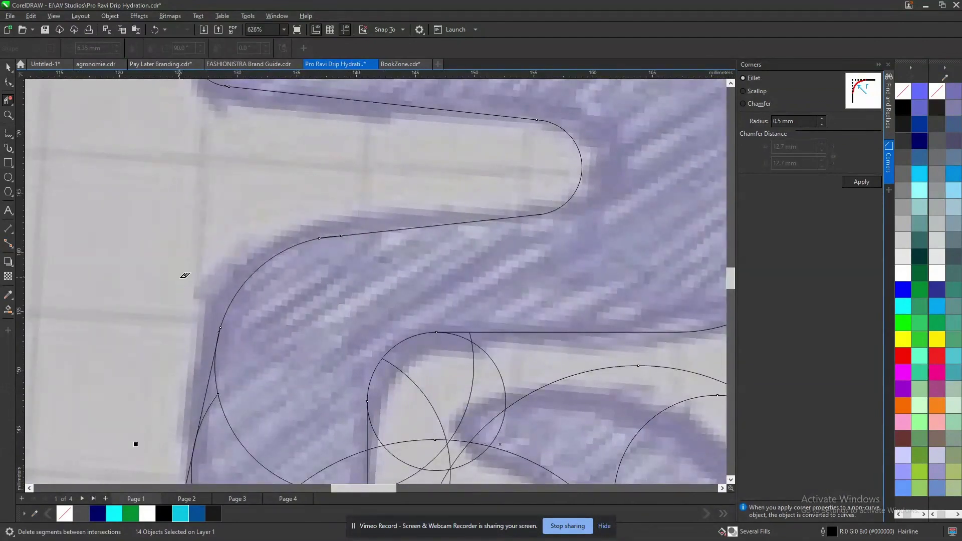
- Trim the slanted leg line's lower tail, the foot line's left overhang and the lower circle's arc inside the foot corner
{"action": "scroll", "coordinate": [217, 263], "scroll_direction": "down", "scroll_amount": 3}
{"action": "scroll", "coordinate": [217, 263], "scroll_direction": "down", "scroll_amount": 3}
{"action": "scroll", "coordinate": [216, 336], "scroll_direction": "up", "scroll_amount": 5}
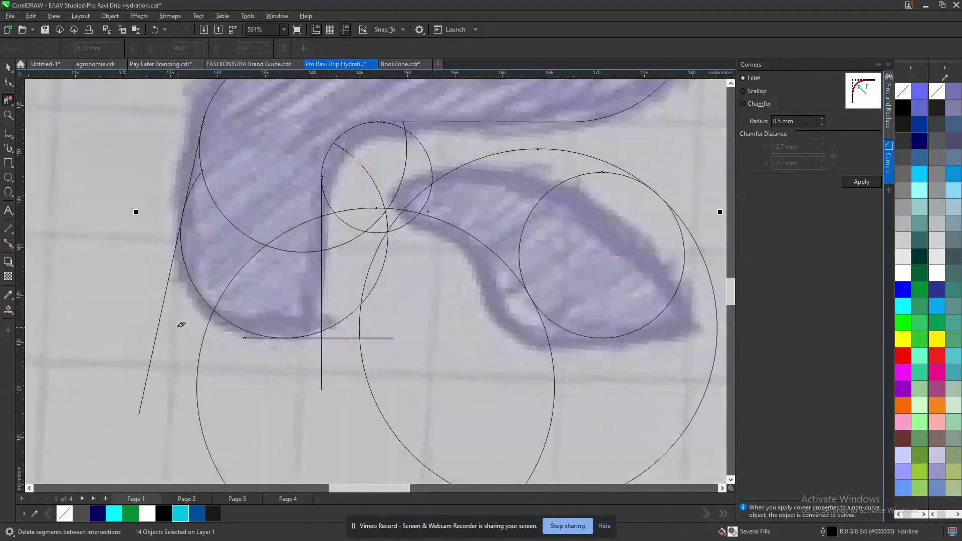
{"action": "left_click", "coordinate": [194, 371]}
{"action": "scroll", "coordinate": [253, 340], "scroll_direction": "up", "scroll_amount": 3}
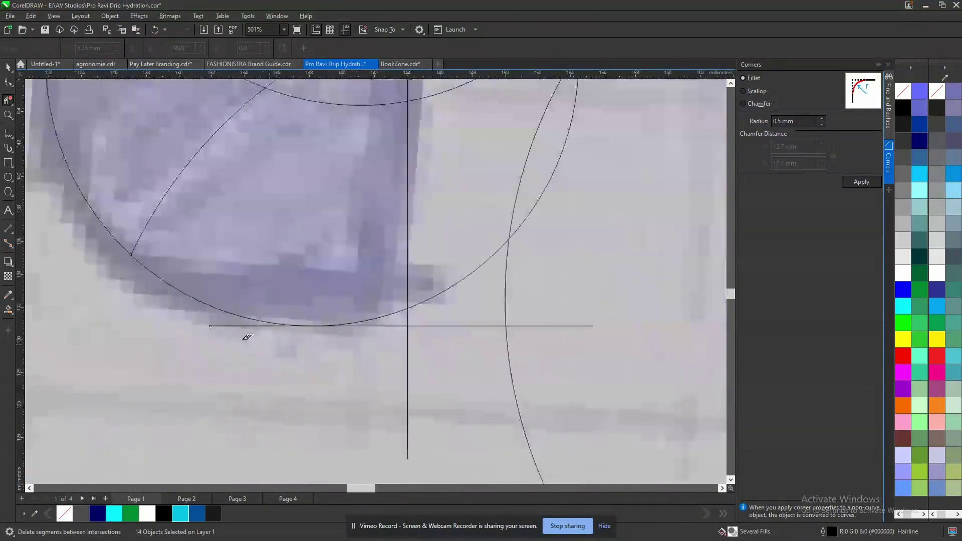
{"action": "left_click", "coordinate": [227, 323]}
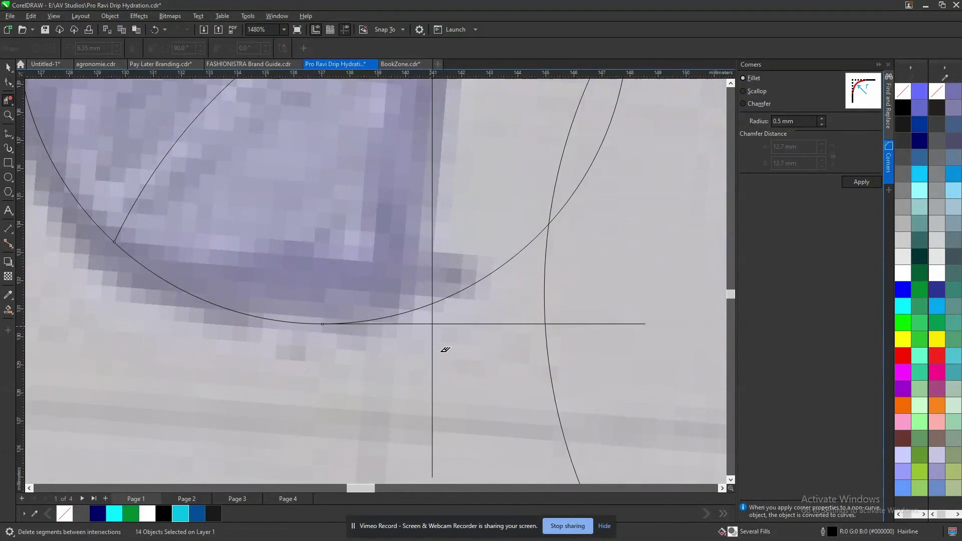
{"action": "left_click", "coordinate": [414, 307]}
- Trim the lower circle's right arc, the foot line's right overhang, the vertical line's tail and the crossing big-circle arc
{"action": "scroll", "coordinate": [451, 283], "scroll_direction": "down", "scroll_amount": 3}
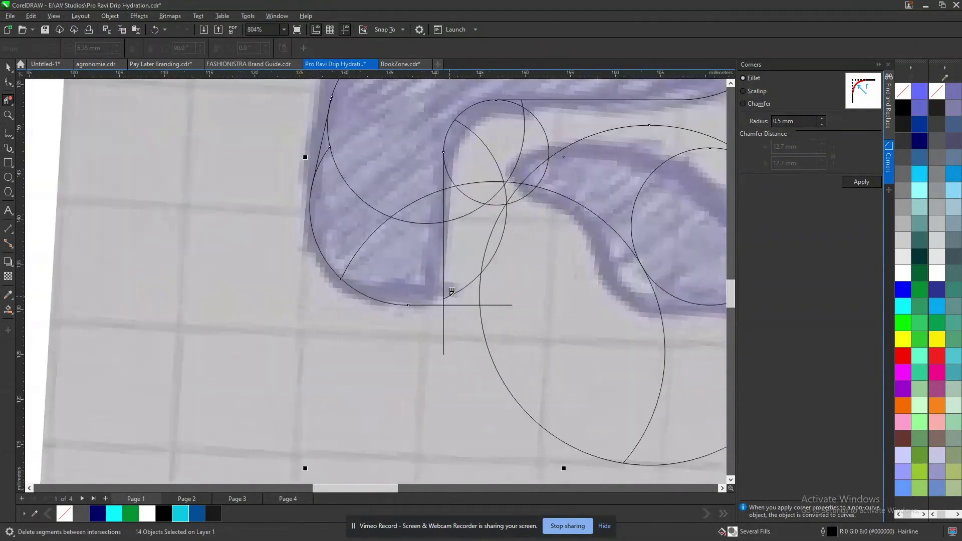
{"action": "left_click", "coordinate": [513, 323]}
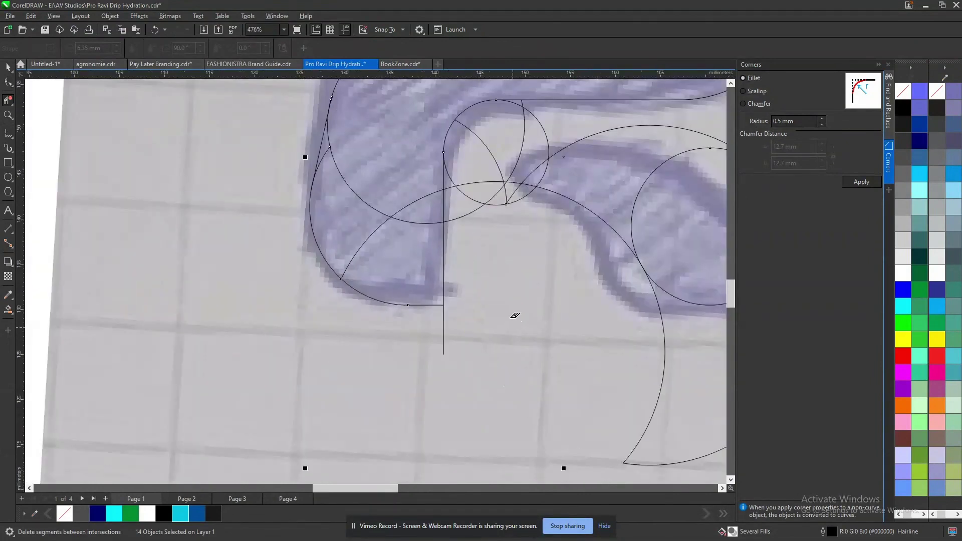
{"action": "scroll", "coordinate": [509, 261], "scroll_direction": "down", "scroll_amount": 2}
{"action": "left_click", "coordinate": [476, 301]}
- Trim the remaining circle arcs inside the leg and between the vertical leg line and the inner corner circle
{"action": "scroll", "coordinate": [430, 192], "scroll_direction": "up", "scroll_amount": 3}
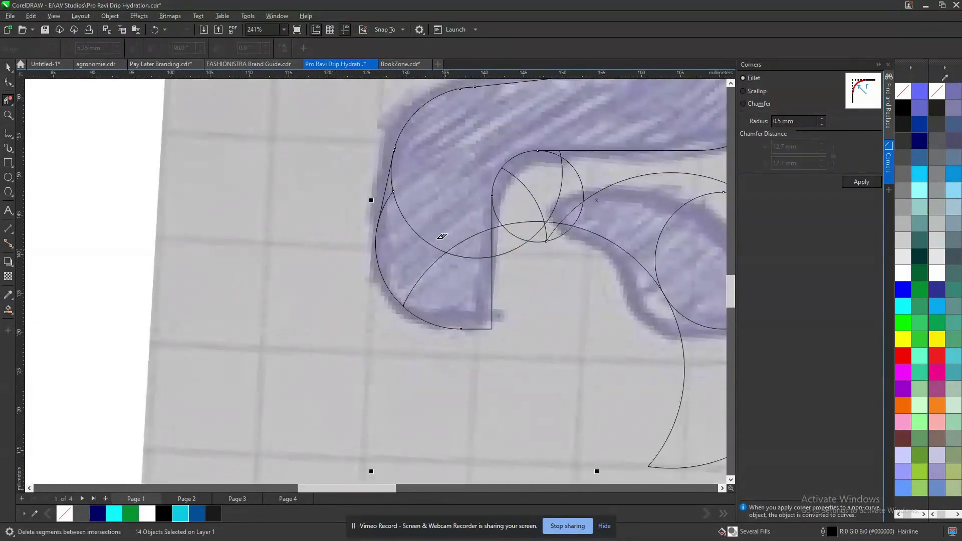
{"action": "scroll", "coordinate": [394, 181], "scroll_direction": "up", "scroll_amount": 2}
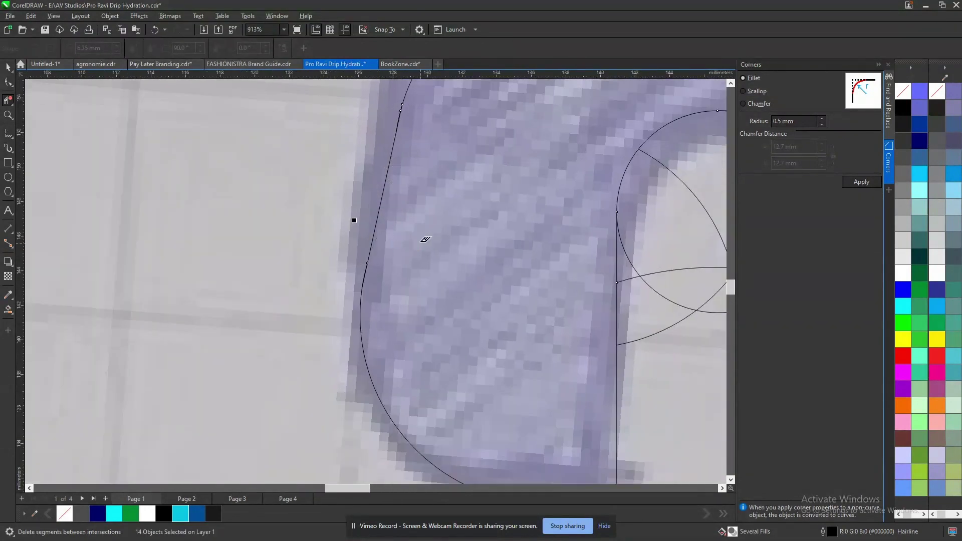
{"action": "scroll", "coordinate": [442, 201], "scroll_direction": "down", "scroll_amount": 3}
{"action": "scroll", "coordinate": [544, 257], "scroll_direction": "up", "scroll_amount": 2}
{"action": "left_click", "coordinate": [600, 276]}
{"action": "left_click", "coordinate": [519, 205]}
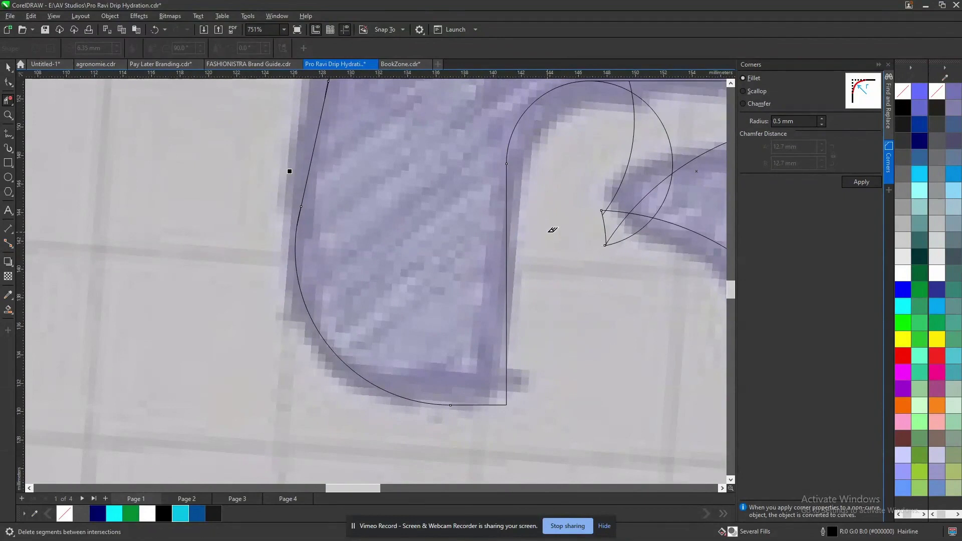
- Trim the inner corner circle's leftover arcs and the overhanging segments around the leaf's pointed tip
{"action": "scroll", "coordinate": [553, 228], "scroll_direction": "down", "scroll_amount": 2}
{"action": "scroll", "coordinate": [604, 172], "scroll_direction": "up", "scroll_amount": 2}
{"action": "left_click", "coordinate": [581, 188]}
{"action": "scroll", "coordinate": [579, 261], "scroll_direction": "up", "scroll_amount": 2}
{"action": "scroll", "coordinate": [579, 261], "scroll_direction": "up", "scroll_amount": 3}
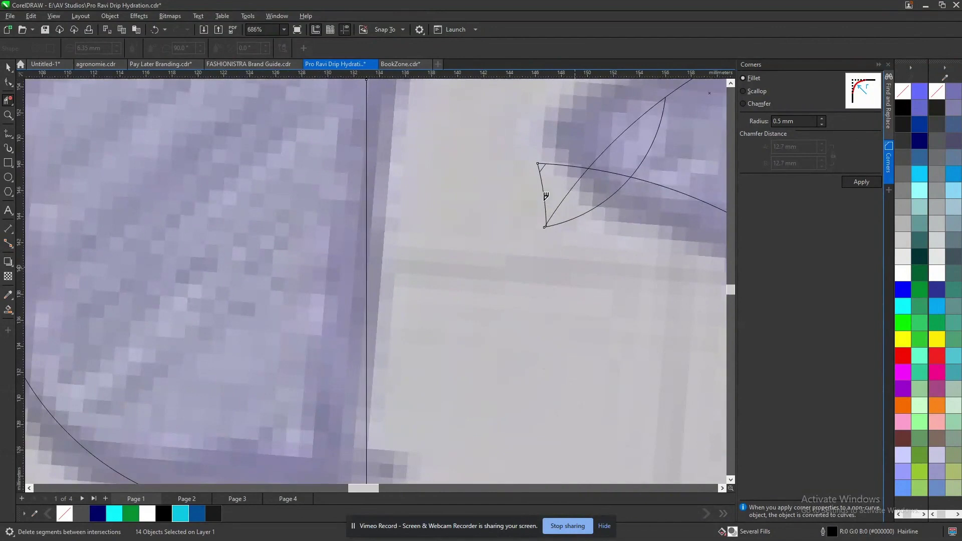
{"action": "left_click", "coordinate": [548, 186]}
{"action": "scroll", "coordinate": [559, 205], "scroll_direction": "down", "scroll_amount": 2}
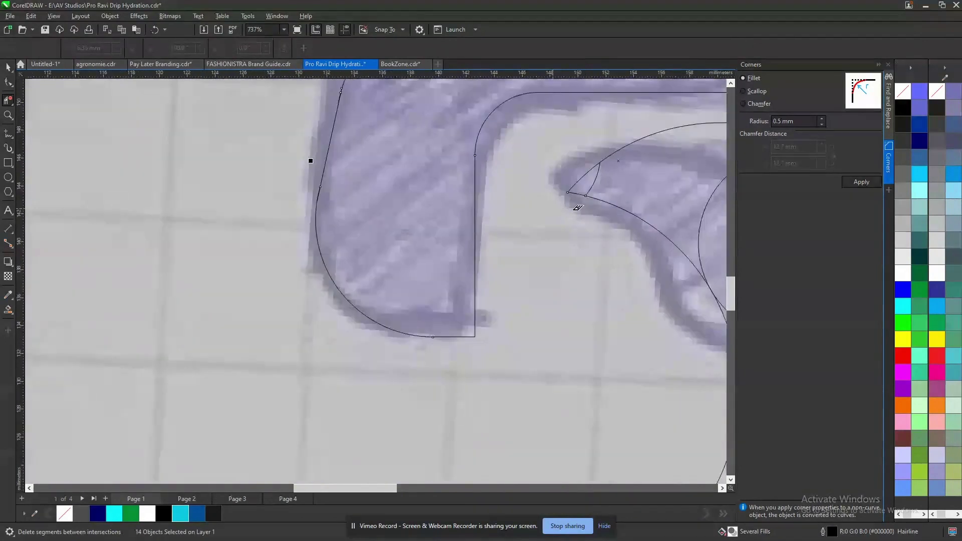
{"action": "left_click", "coordinate": [584, 189]}
- Trim the large circles' lower arcs and the small circle's inner arc so only the leaf-shaped leg's outline remains
{"action": "scroll", "coordinate": [467, 201], "scroll_direction": "down", "scroll_amount": 2}
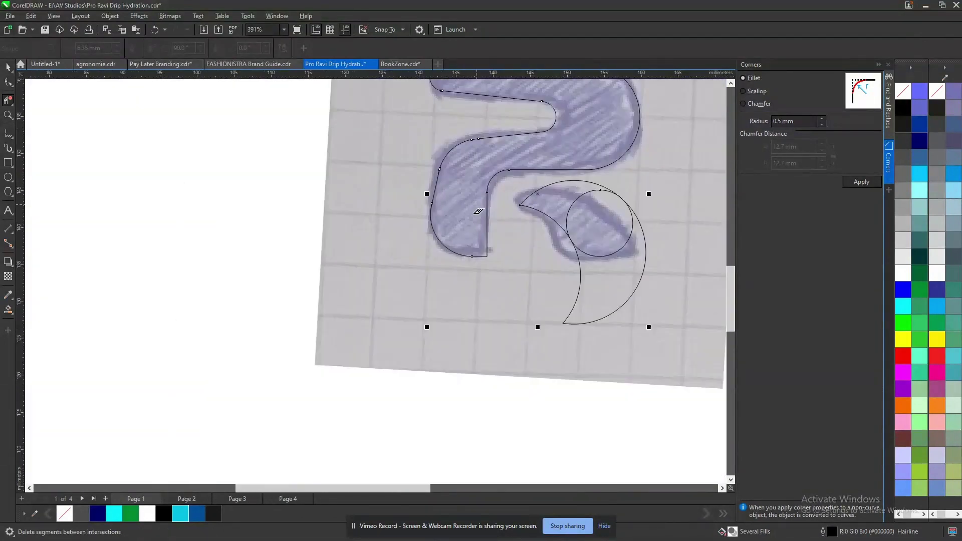
{"action": "scroll", "coordinate": [498, 294], "scroll_direction": "up", "scroll_amount": 2}
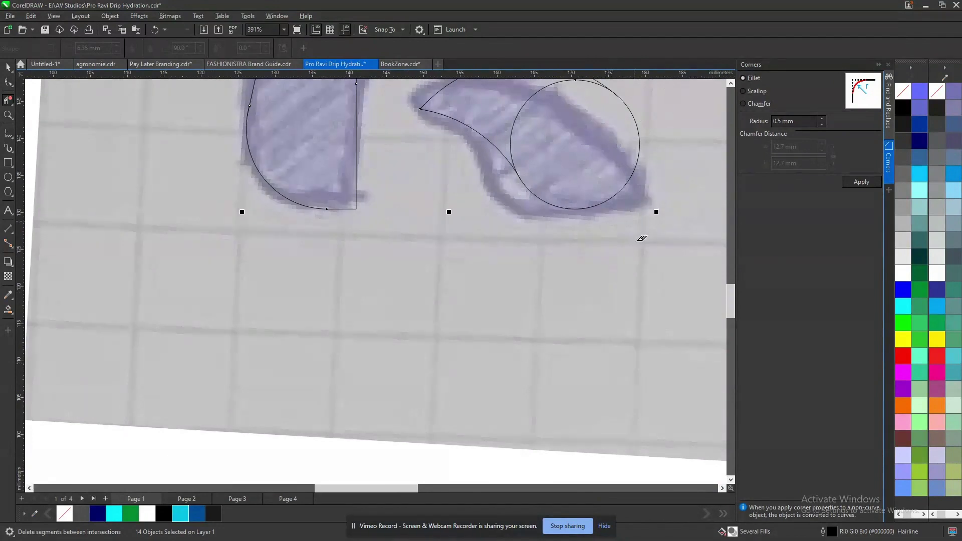
{"action": "scroll", "coordinate": [640, 236], "scroll_direction": "down", "scroll_amount": 2}
{"action": "scroll", "coordinate": [577, 205], "scroll_direction": "up", "scroll_amount": 3}
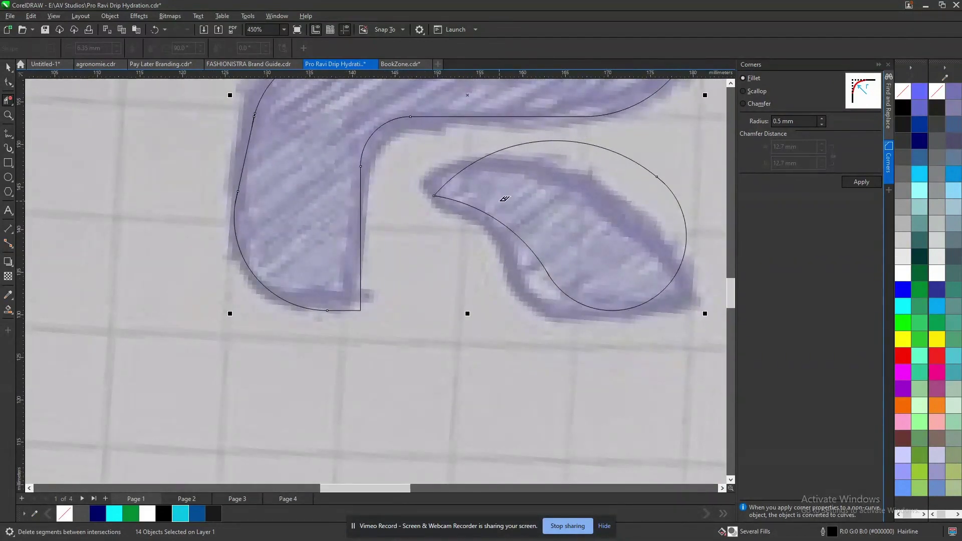
{"action": "scroll", "coordinate": [519, 275], "scroll_direction": "down", "scroll_amount": 3}
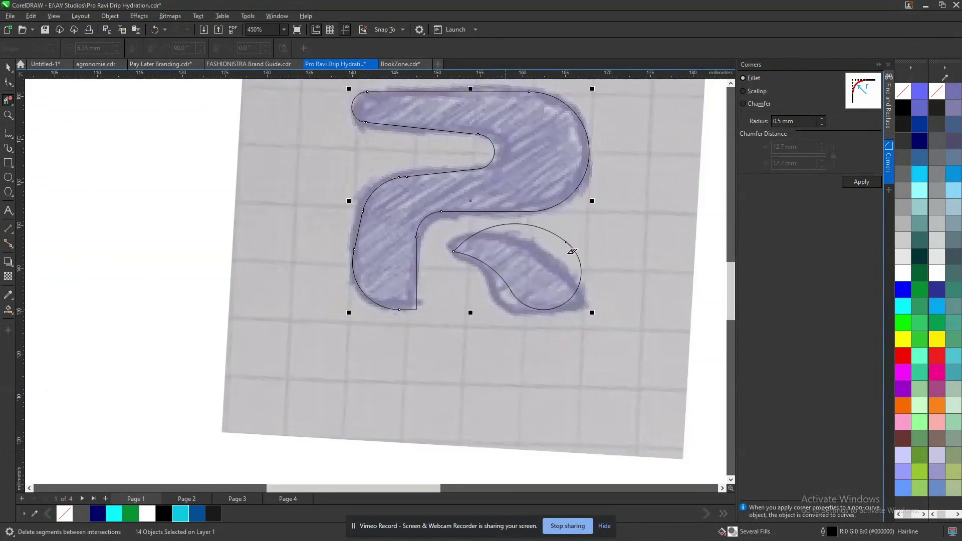
{"action": "scroll", "coordinate": [571, 249], "scroll_direction": "up", "scroll_amount": 1}
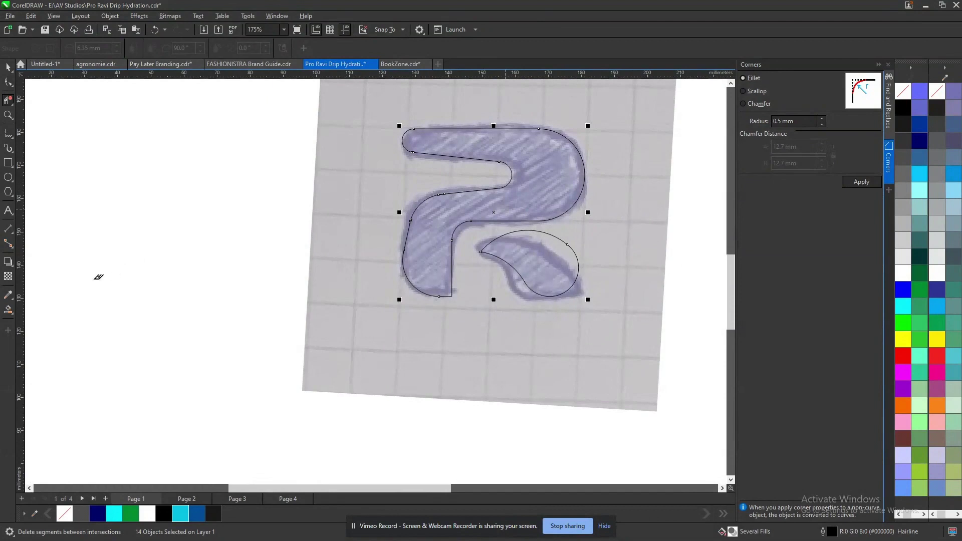
- Use Smart Fill with dark grey and No Outline to fill the R's body and its leaf-shaped leg
{"action": "left_click", "coordinate": [13, 315]}
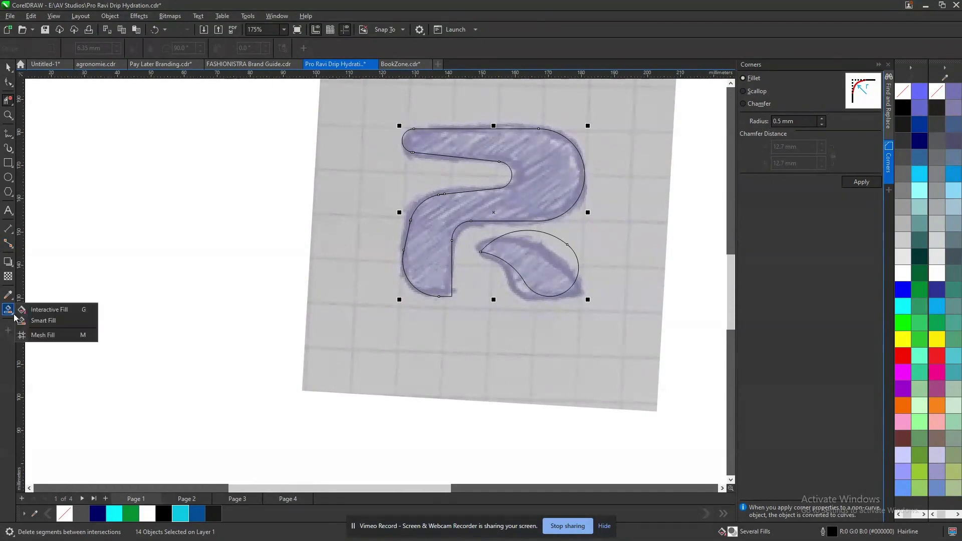
{"action": "left_click", "coordinate": [50, 318]}
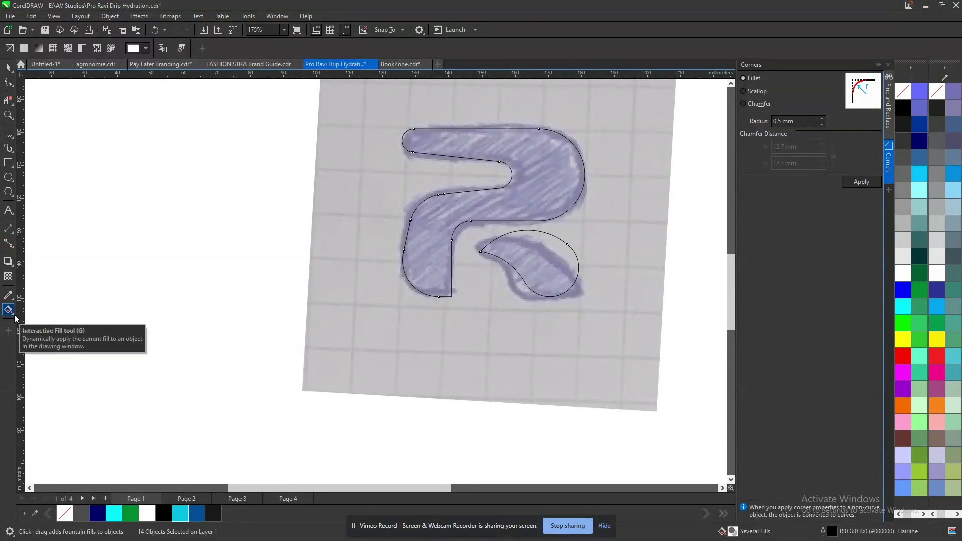
{"action": "left_click", "coordinate": [15, 318]}
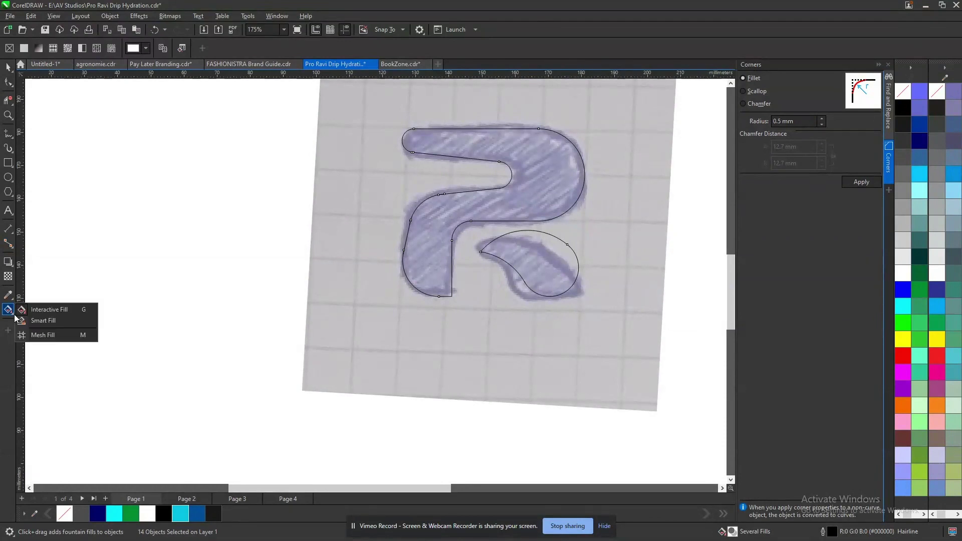
{"action": "left_click", "coordinate": [50, 323]}
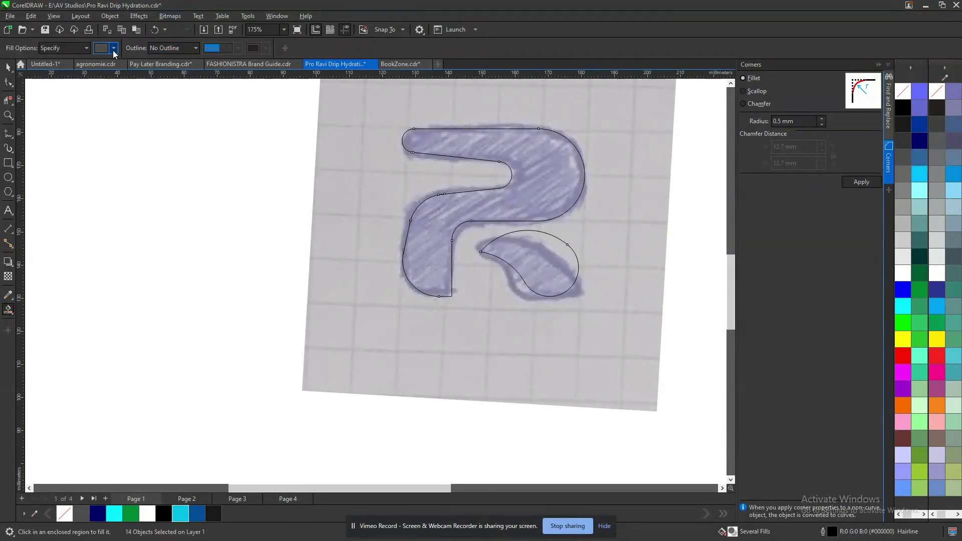
{"action": "left_click", "coordinate": [171, 48]}
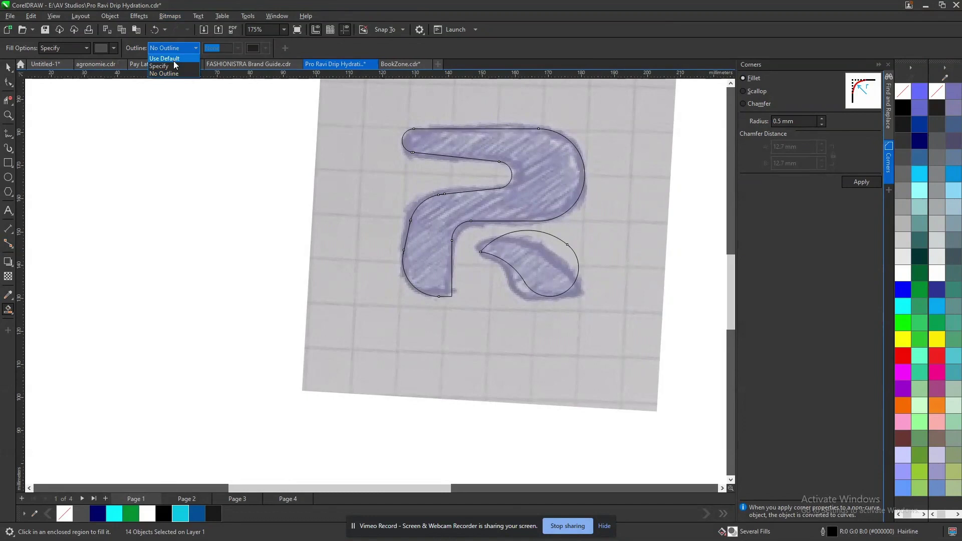
{"action": "left_click", "coordinate": [171, 54]}
{"action": "left_click", "coordinate": [178, 47]}
{"action": "left_click", "coordinate": [167, 75]}
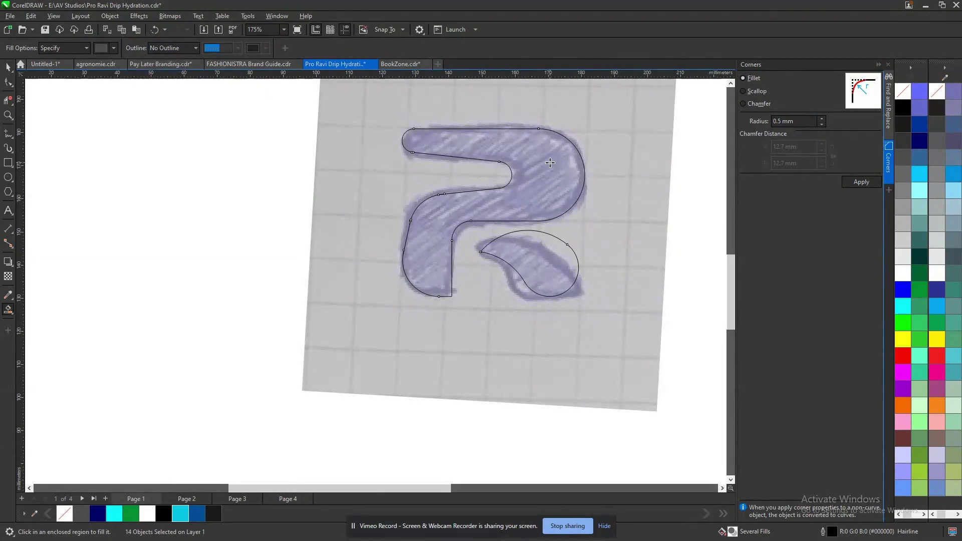
{"action": "left_click", "coordinate": [551, 163]}
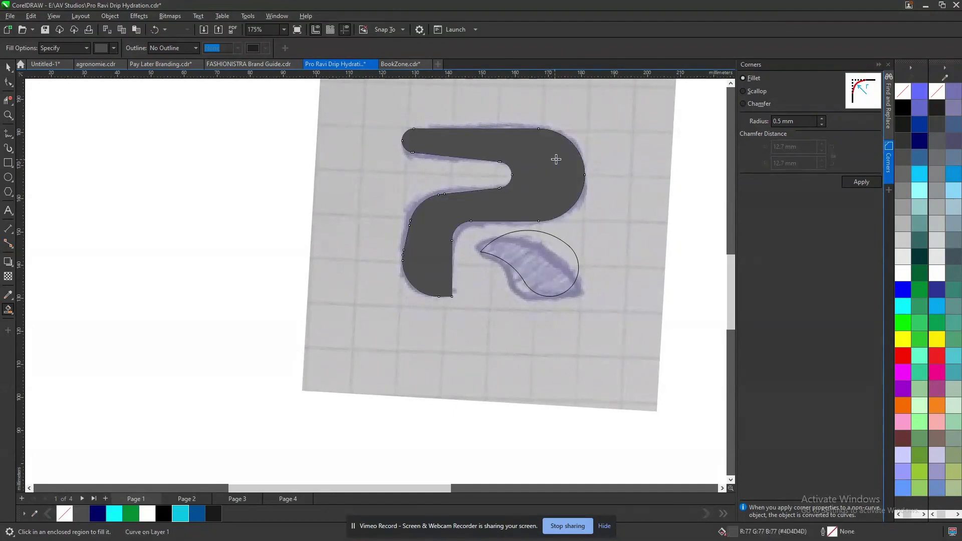
{"action": "left_click", "coordinate": [536, 256]}
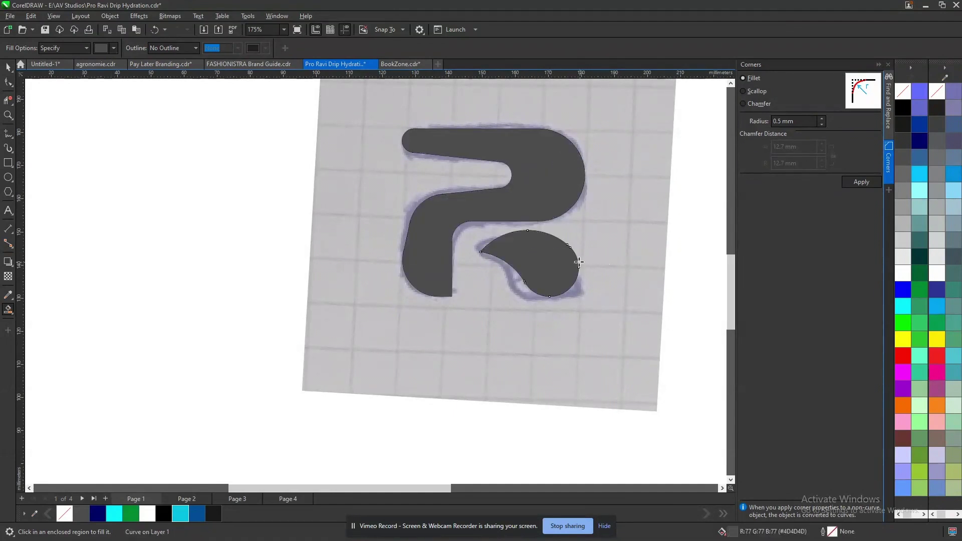
- Group the filled R body with its filled leaf-shaped leg
{"action": "left_click", "coordinate": [8, 67]}
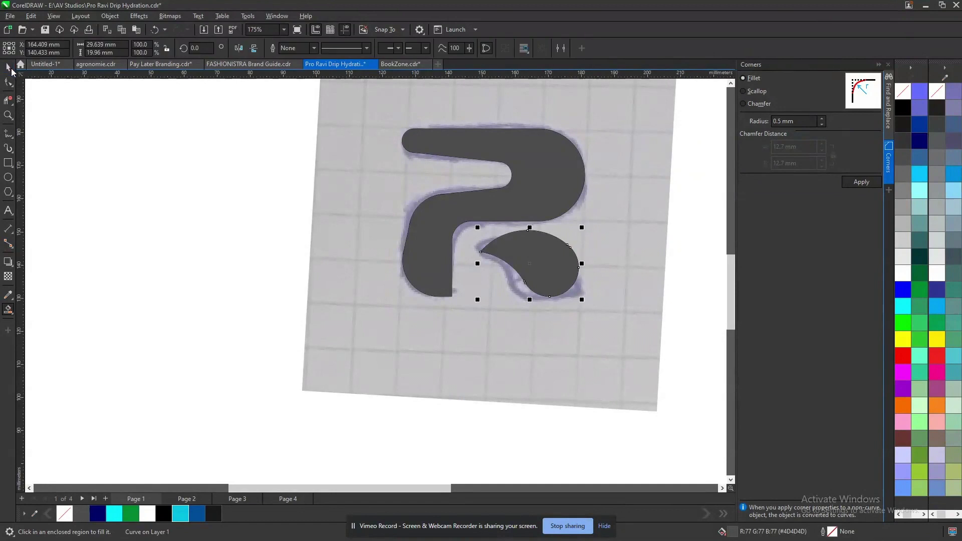
{"action": "left_click", "coordinate": [547, 188], "text": "shift"}
{"action": "left_click_drag", "start_coordinate": [550, 189], "coordinate": [308, 182]}
{"action": "key", "text": "Escape"}
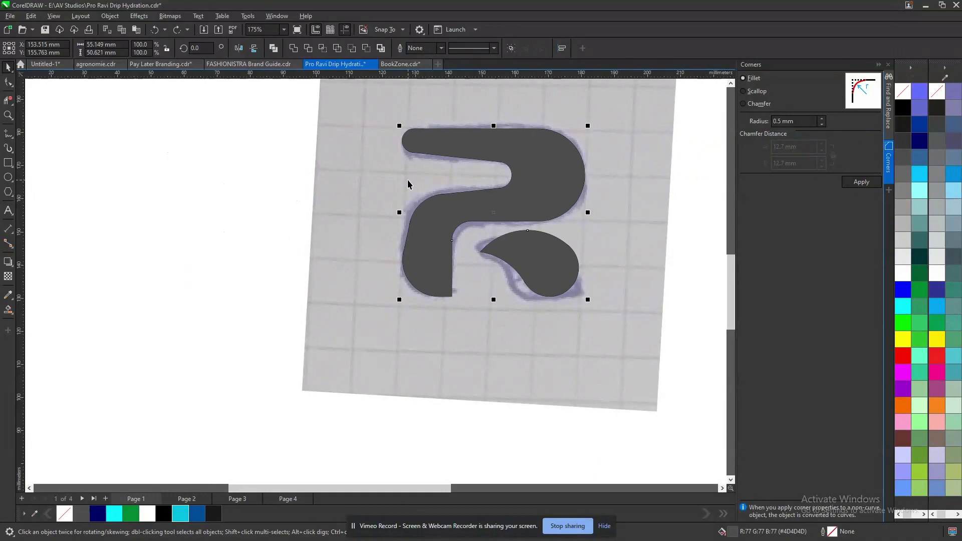
{"action": "key", "text": "ctrl+l"}
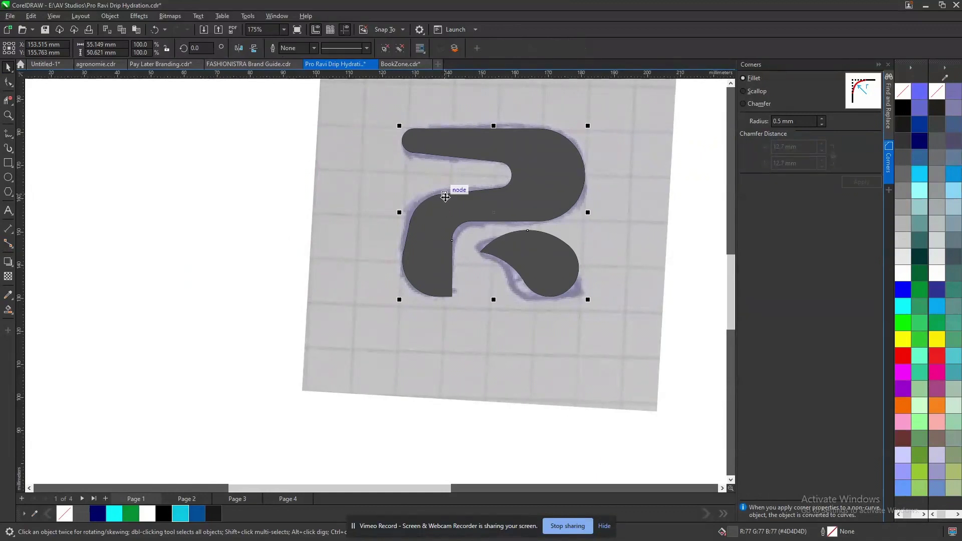
{"action": "scroll", "coordinate": [533, 264], "scroll_direction": "down", "scroll_amount": 2}
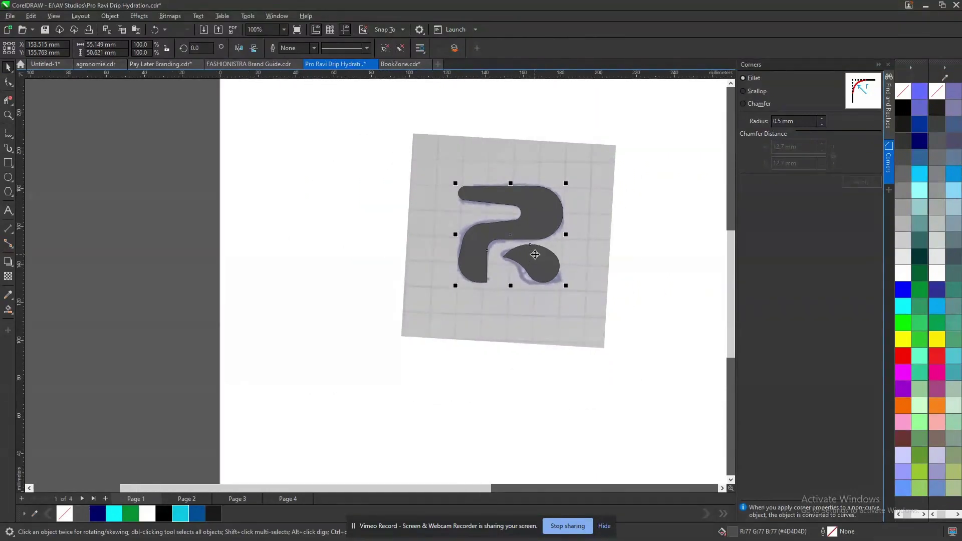
{"action": "scroll", "coordinate": [535, 254], "scroll_direction": "up", "scroll_amount": 1}
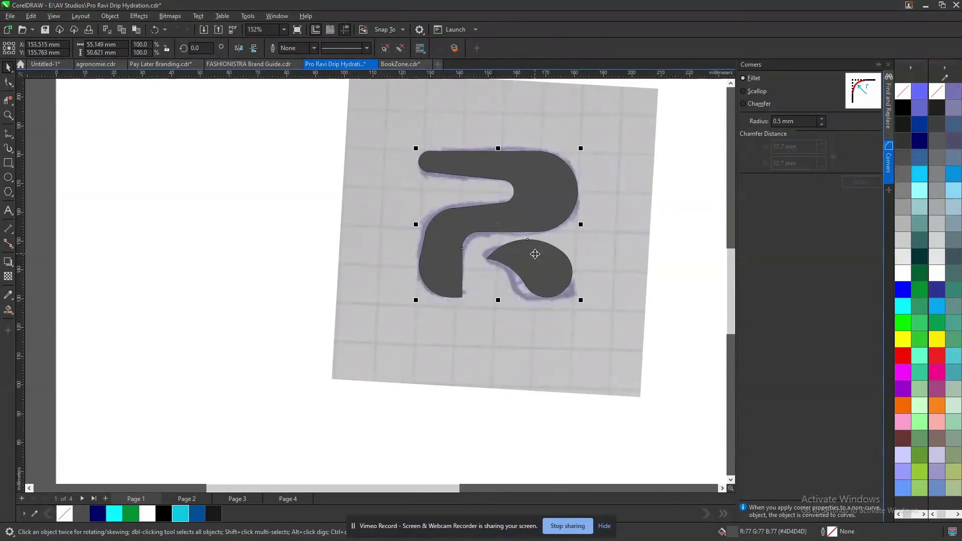
- Move the filled R together with its construction lines off the sketch and delete the leftover traced outlines from the sketch
{"action": "key", "text": "ctrl+z"}
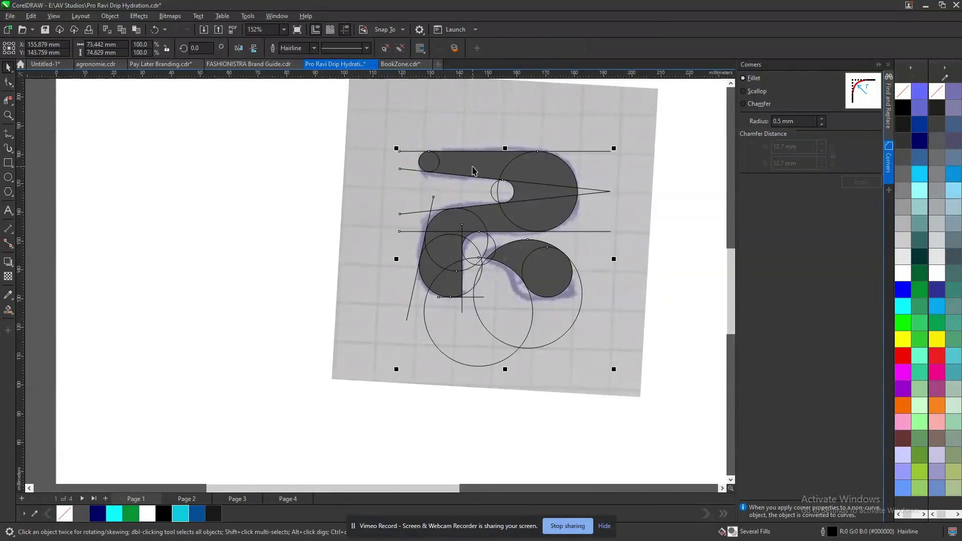
{"action": "left_click_drag", "start_coordinate": [505, 168], "coordinate": [150, 165]}
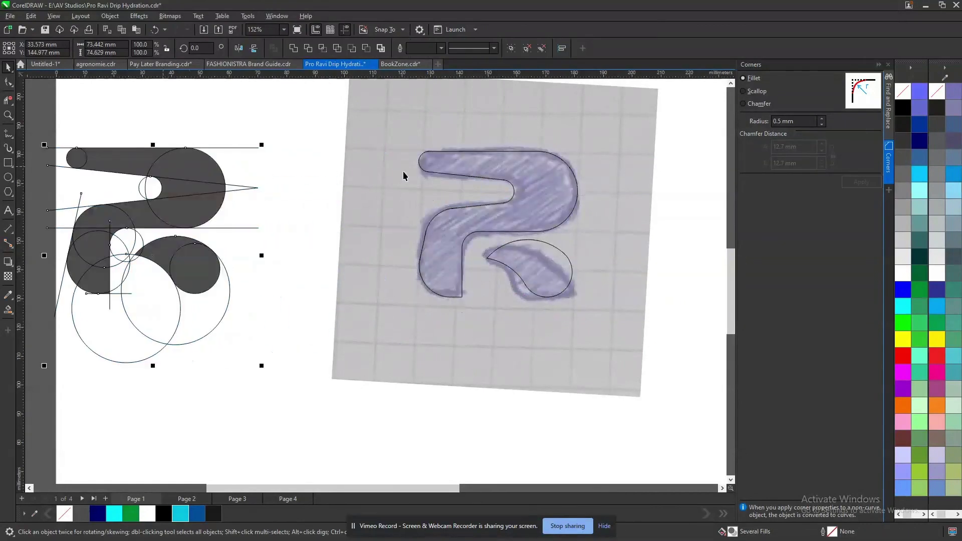
{"action": "left_click", "coordinate": [451, 206]}
{"action": "key", "text": "Tab"}
{"action": "key", "text": "Delete"}
{"action": "scroll", "coordinate": [499, 287], "scroll_direction": "down", "scroll_amount": 2}
{"action": "key", "text": "ctrl+z"}
{"action": "key", "text": "ctrl+shift+z"}
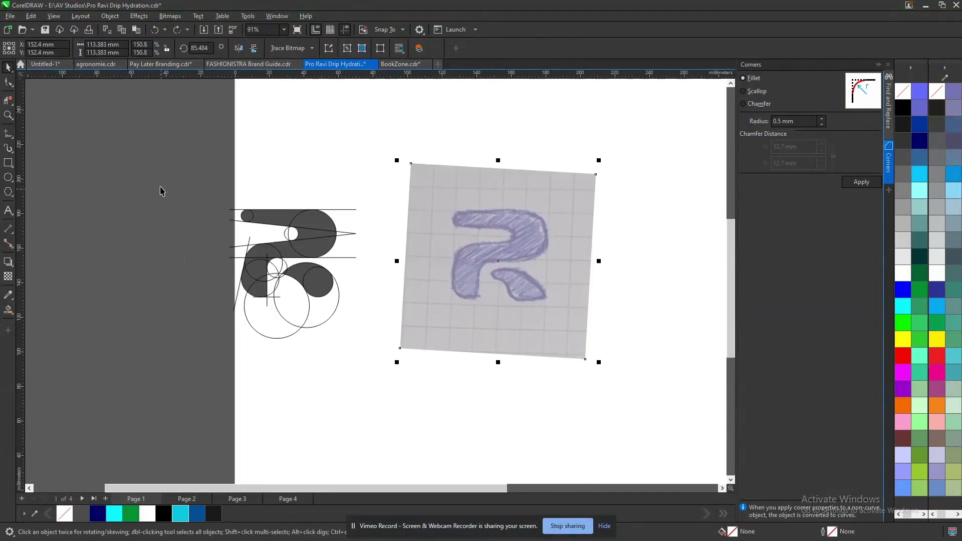
- Remove the sketch image's transparency and move the sketch off the page
{"action": "left_click", "coordinate": [8, 276]}
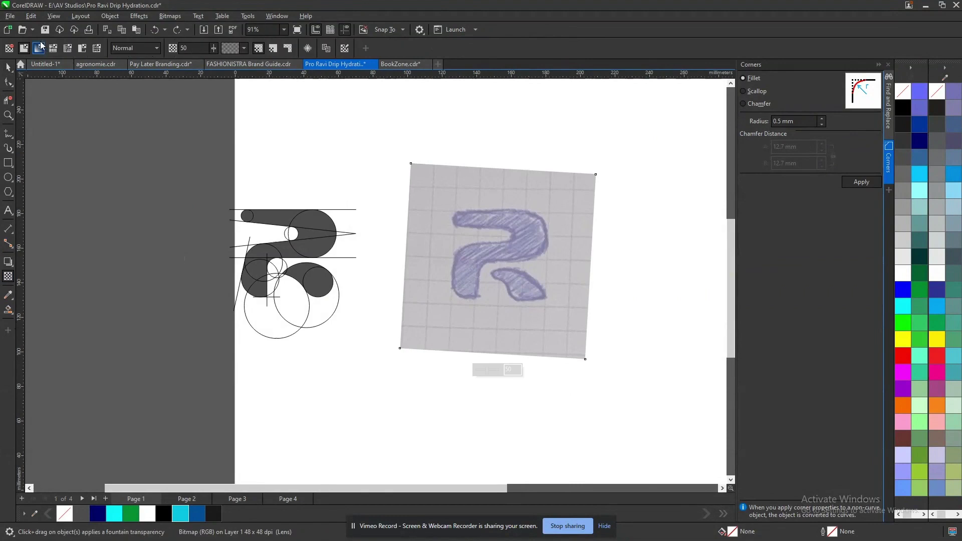
{"action": "left_click", "coordinate": [9, 48]}
{"action": "key", "text": "space"}
{"action": "left_click_drag", "start_coordinate": [498, 253], "coordinate": [94, 267]}
- Place a copy of the filled grey R, without construction lines, on the empty page area beside the construction version
{"action": "left_click", "coordinate": [273, 227]}
{"action": "left_click_drag", "start_coordinate": [273, 225], "coordinate": [558, 233]}
{"action": "scroll", "coordinate": [608, 333], "scroll_direction": "down", "scroll_amount": 2}
{"action": "scroll", "coordinate": [608, 333], "scroll_direction": "up", "scroll_amount": 2}
{"action": "left_click", "coordinate": [531, 320]}
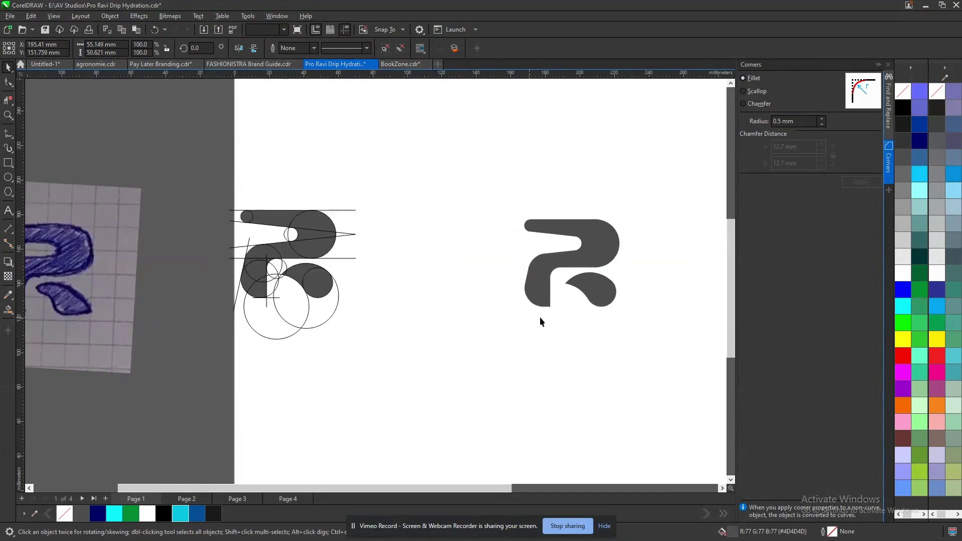
{"action": "key", "text": "z"}
{"action": "left_click_drag", "start_coordinate": [429, 189], "coordinate": [642, 340]}
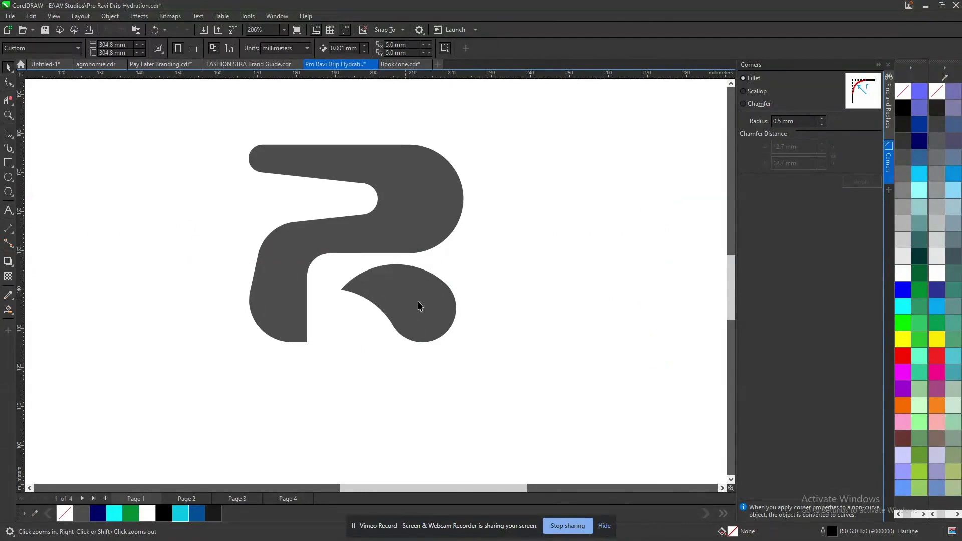
{"action": "key", "text": "space"}
{"action": "left_click", "coordinate": [389, 252]}
{"action": "scroll", "coordinate": [376, 261], "scroll_direction": "down", "scroll_amount": 2}
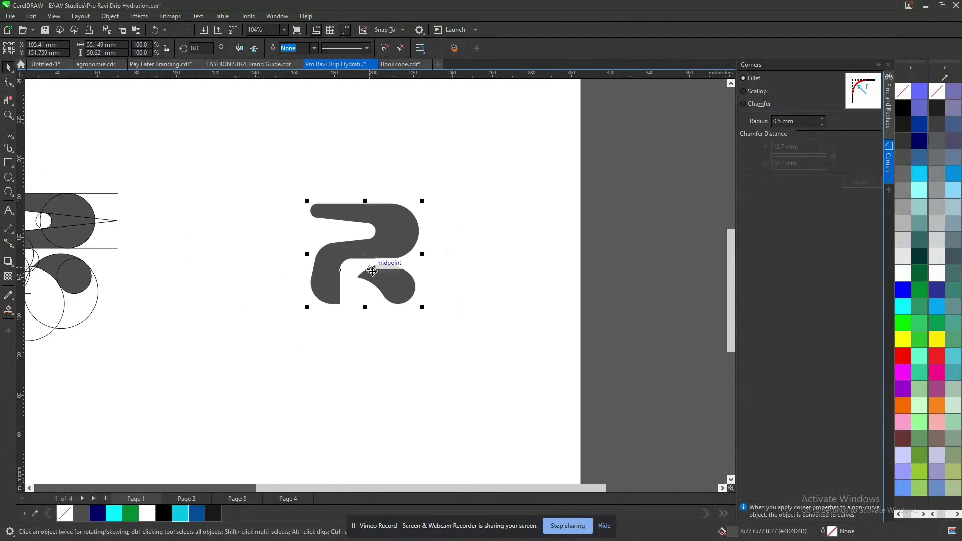
- Switch to the browser and copy the enlarged Dreamstime pool water photo from the water background image results
{"action": "key", "text": "alt+Tab"}
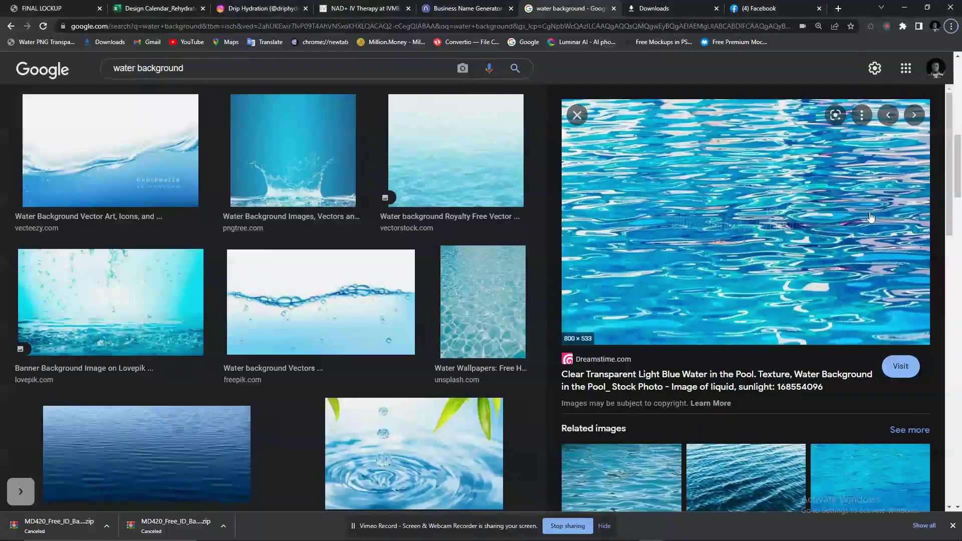
{"action": "right_click", "coordinate": [771, 185]}
{"action": "left_click", "coordinate": [809, 311]}
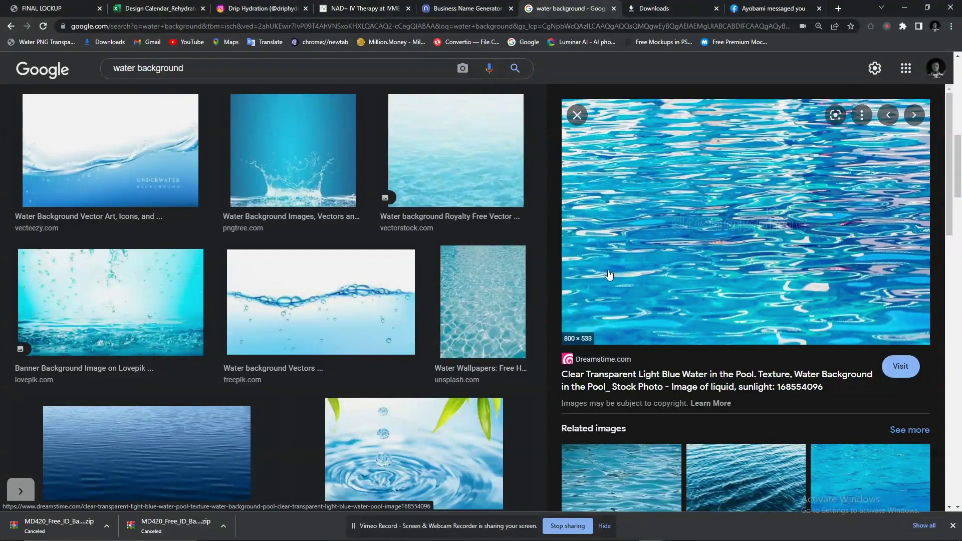
- Switch back to CorelDRAW, paste the water photo and move it off the page beside the grey R
{"action": "key", "text": "alt+Tab"}
{"action": "key", "text": "ctrl+v"}
{"action": "scroll", "coordinate": [466, 185], "scroll_direction": "down", "scroll_amount": 2}
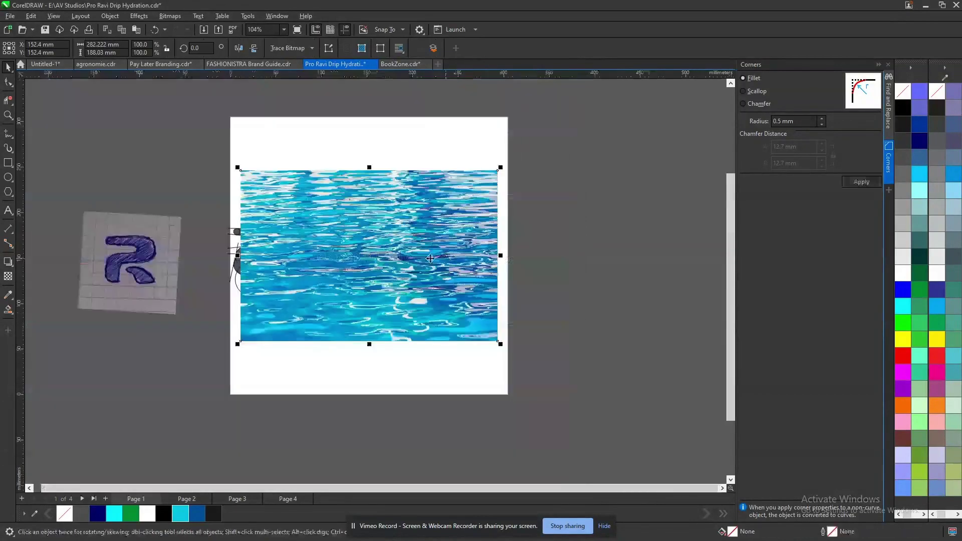
{"action": "left_click_drag", "start_coordinate": [601, 235], "coordinate": [602, 237]}
{"action": "key", "text": "z"}
{"action": "left_click_drag", "start_coordinate": [359, 144], "coordinate": [677, 355]}
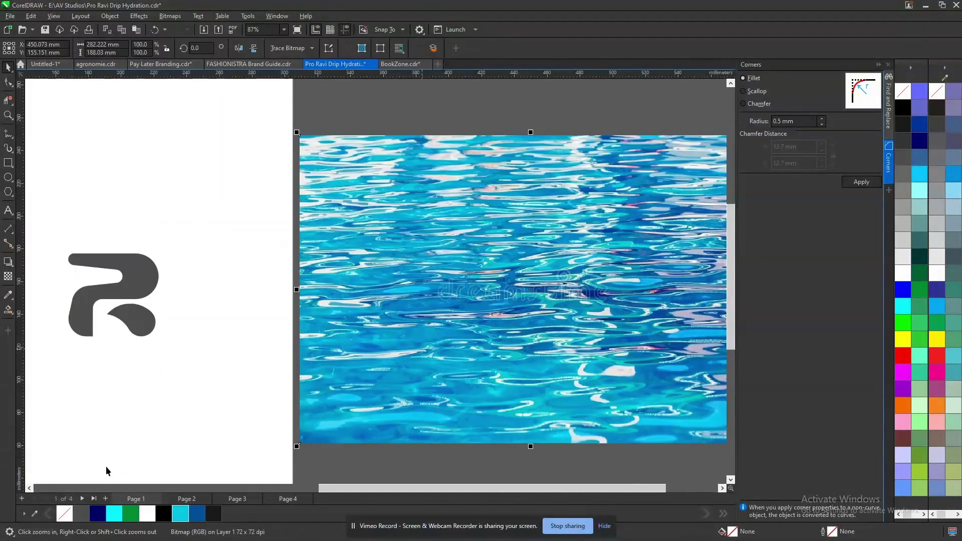
- Sample a deep blue and a bright cyan from the water photo into the document palette
{"action": "left_click", "coordinate": [35, 516]}
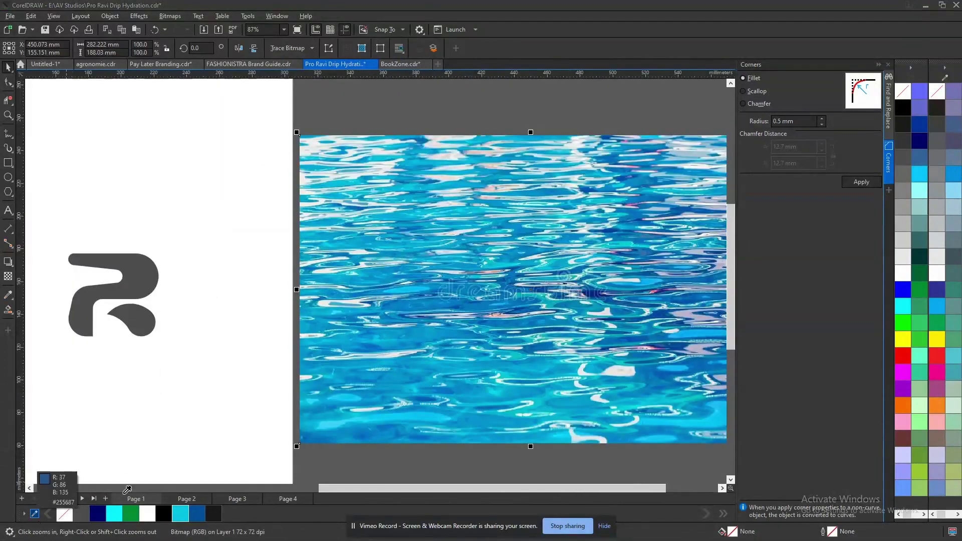
{"action": "left_click", "coordinate": [634, 337]}
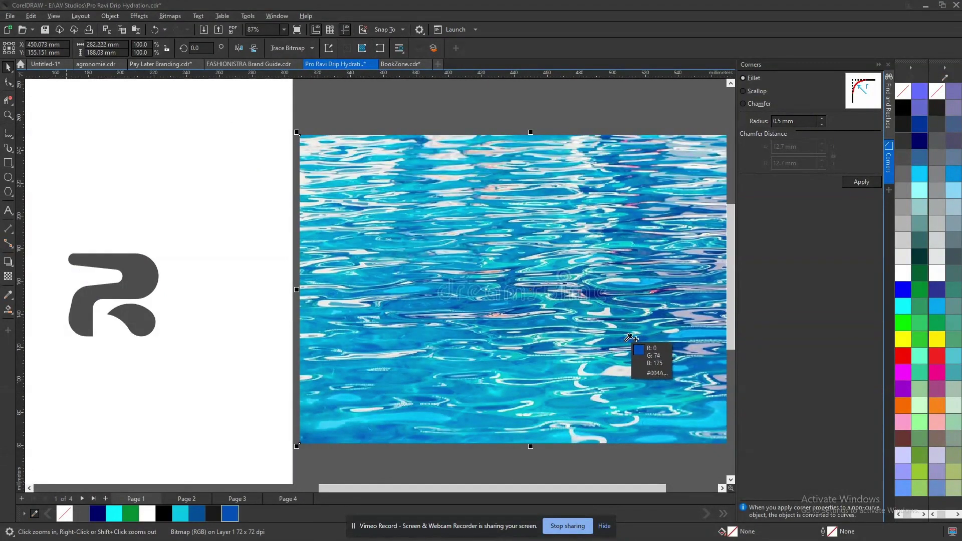
{"action": "left_click", "coordinate": [379, 416]}
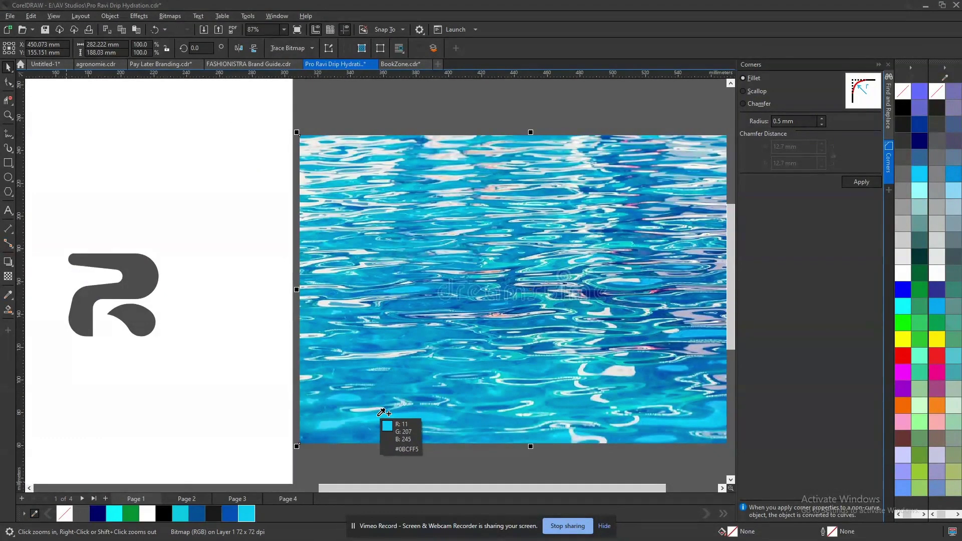
- Fill the R's droplet with the sampled bright cyan and the main R shape with the sampled deep blue
{"action": "left_click", "coordinate": [131, 289]}
{"action": "left_click", "coordinate": [137, 321]}
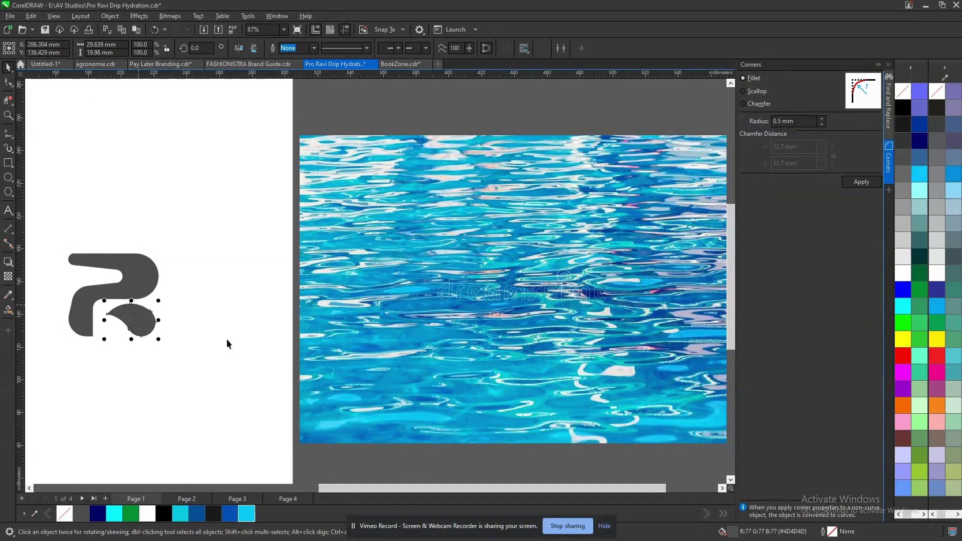
{"action": "left_click", "coordinate": [246, 514]}
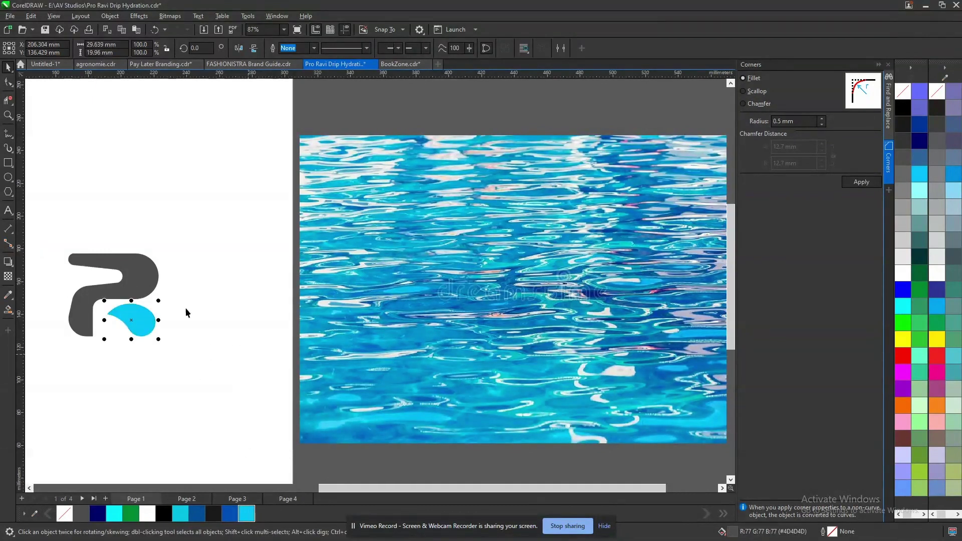
{"action": "scroll", "coordinate": [37, 321], "scroll_direction": "up", "scroll_amount": 2}
{"action": "left_click", "coordinate": [115, 284]}
{"action": "left_click", "coordinate": [115, 284], "text": "ctrl"}
{"action": "left_click", "coordinate": [230, 517]}
{"action": "scroll", "coordinate": [315, 283], "scroll_direction": "down", "scroll_amount": 5}
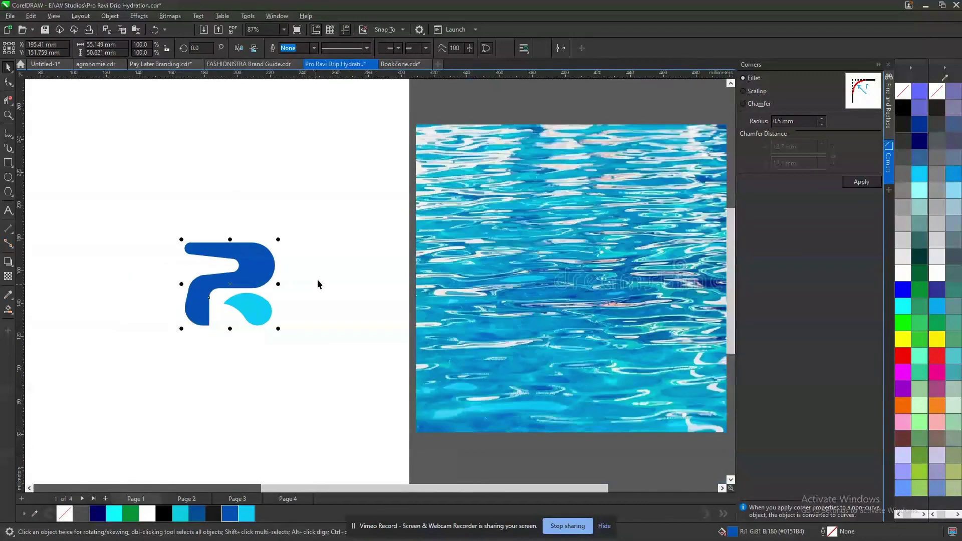
- Add the artistic text "ProRavi" in bold Poppins below the blue R mark
{"action": "key", "text": "z"}
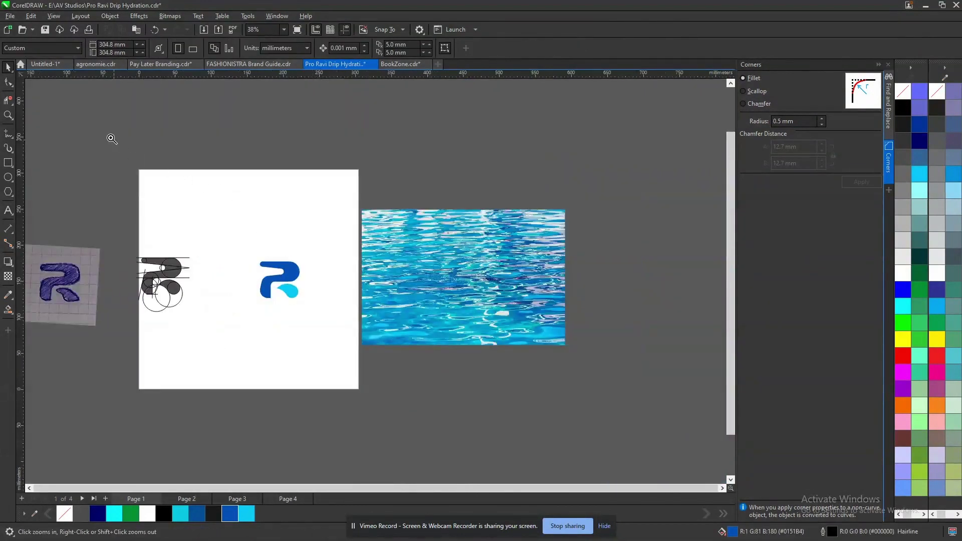
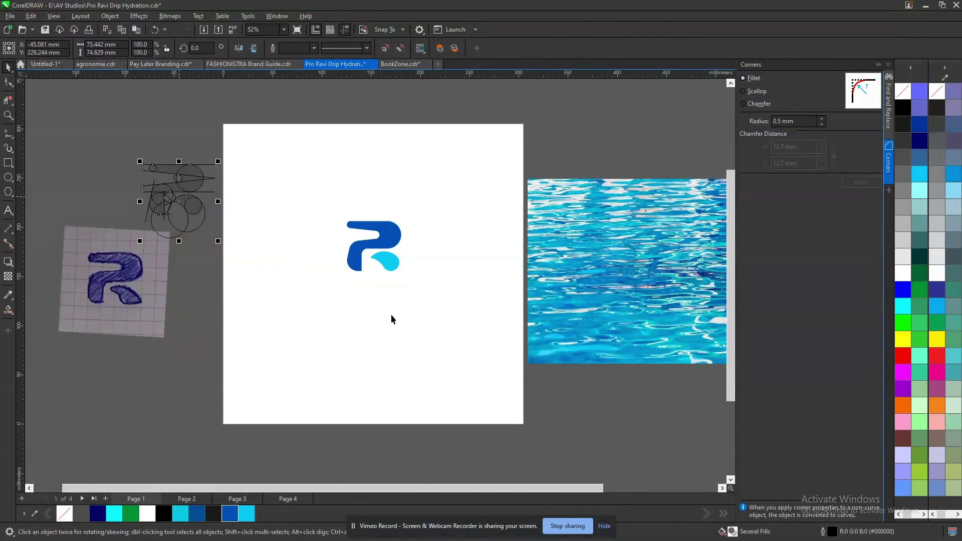
{"action": "left_click_drag", "start_coordinate": [262, 172], "coordinate": [522, 430]}
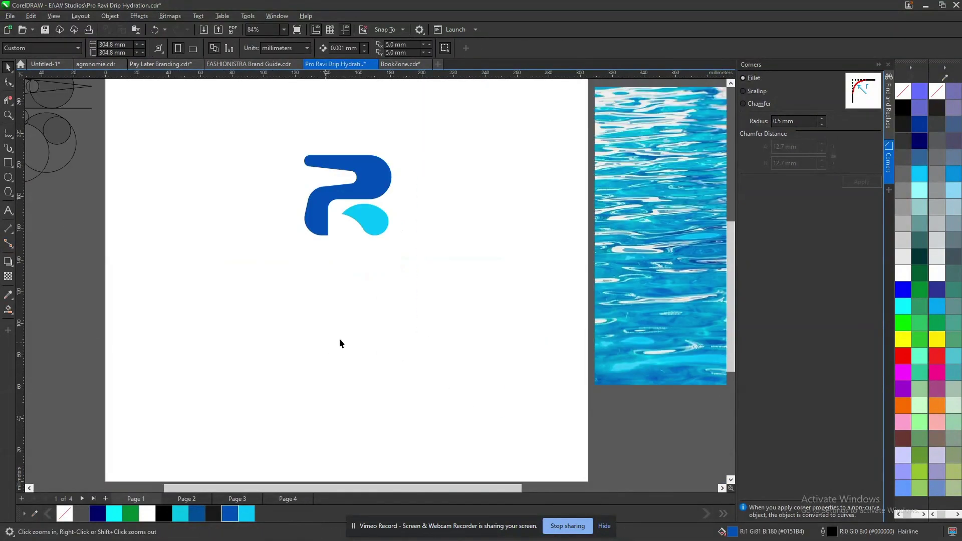
{"action": "key", "text": "F8"}
{"action": "left_click", "coordinate": [252, 325]}
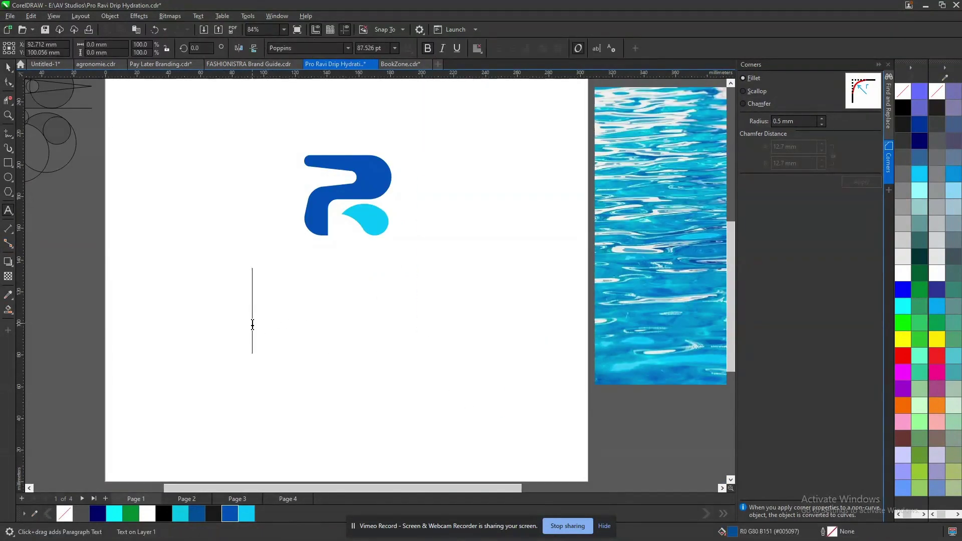
{"action": "type", "text": "Pro"}
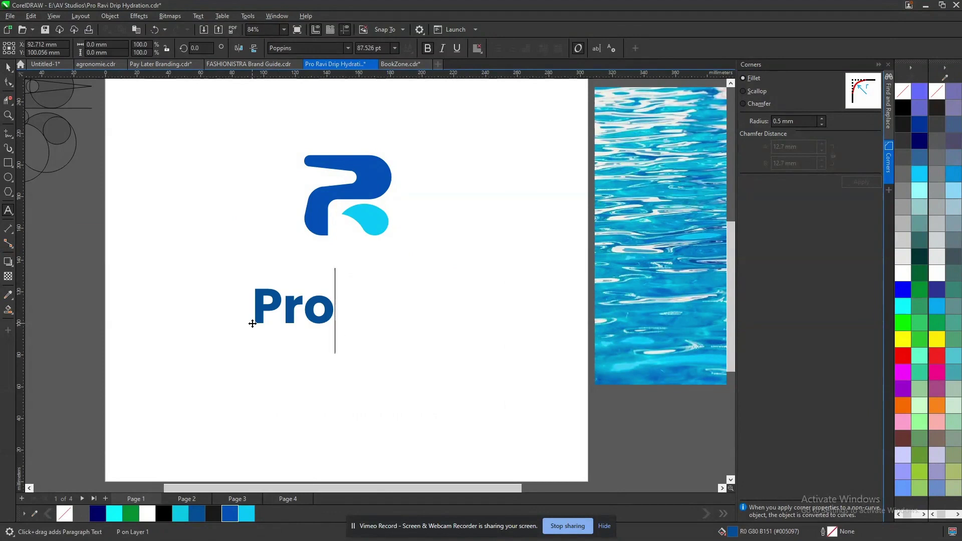
{"action": "type", "text": "Ravi"}
{"action": "key", "text": "ctrl+space"}
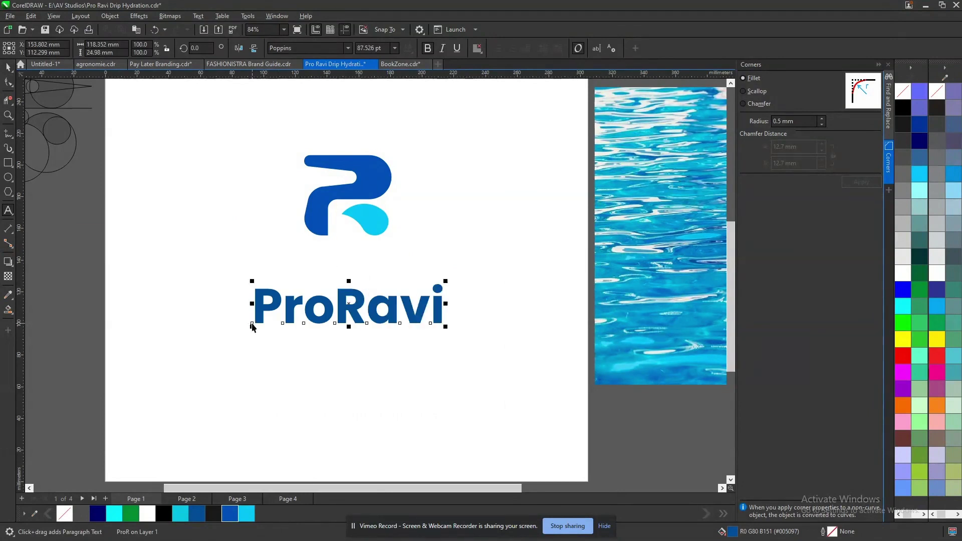
- Duplicate the ProRavi text directly below itself and replace the copy's wording with "DRIP HYDRATION"
{"action": "left_click_drag", "start_coordinate": [352, 310], "coordinate": [355, 371]}
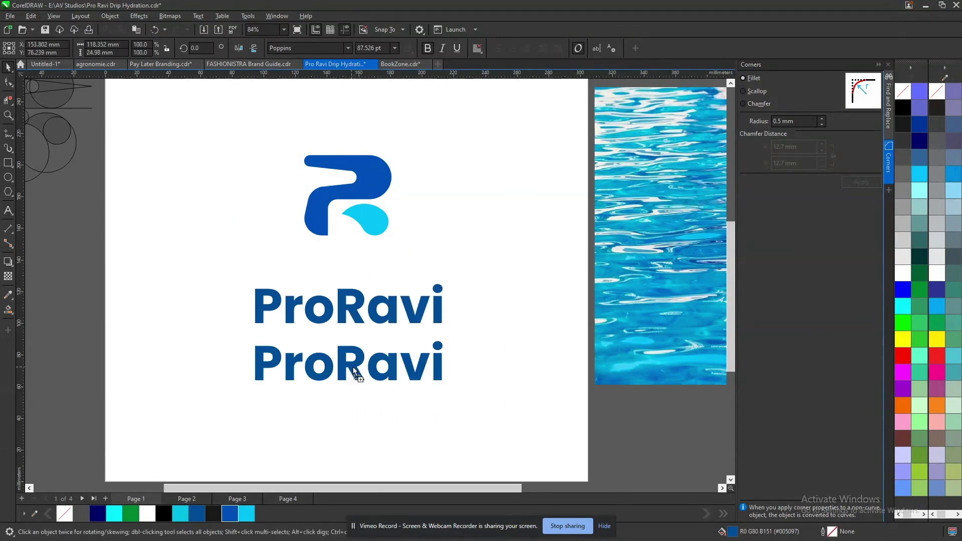
{"action": "double_click", "coordinate": [353, 367]}
{"action": "double_click", "coordinate": [351, 367]}
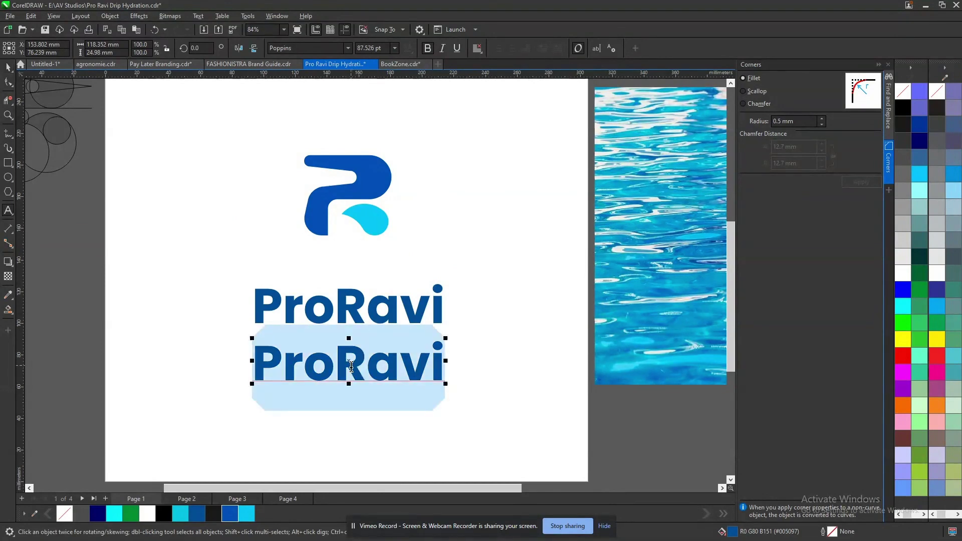
{"action": "type", "text": "DRI"}
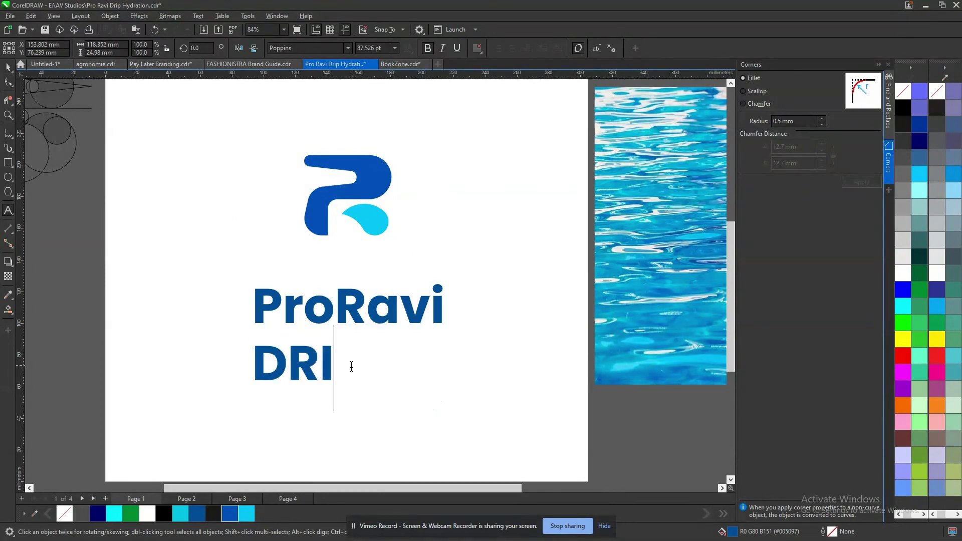
{"action": "type", "text": "P H"}
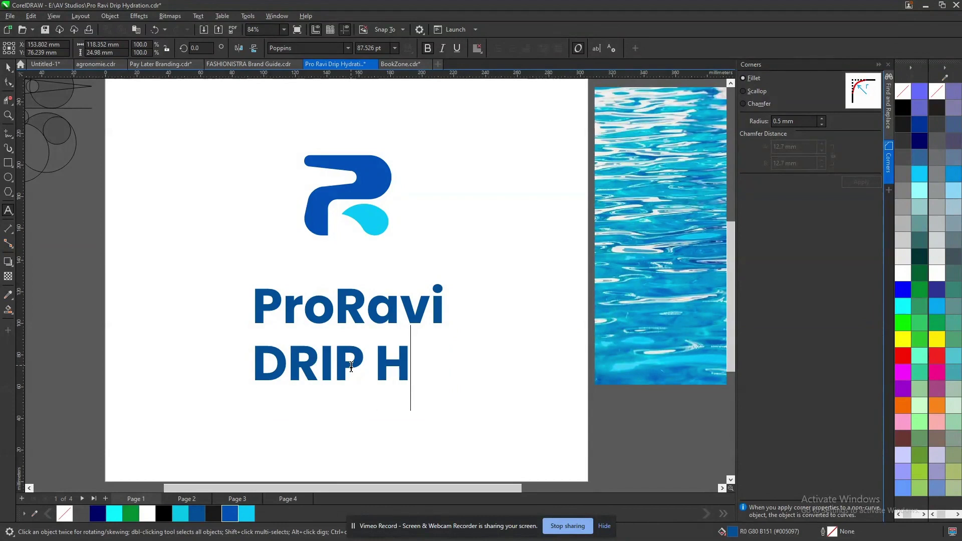
{"action": "type", "text": "YDRATION"}
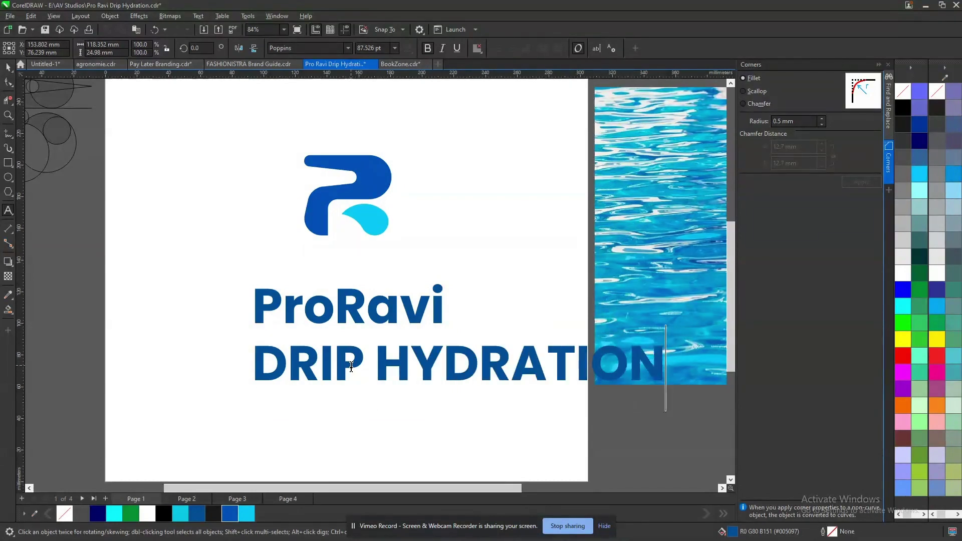
{"action": "key", "text": "ctrl+space"}
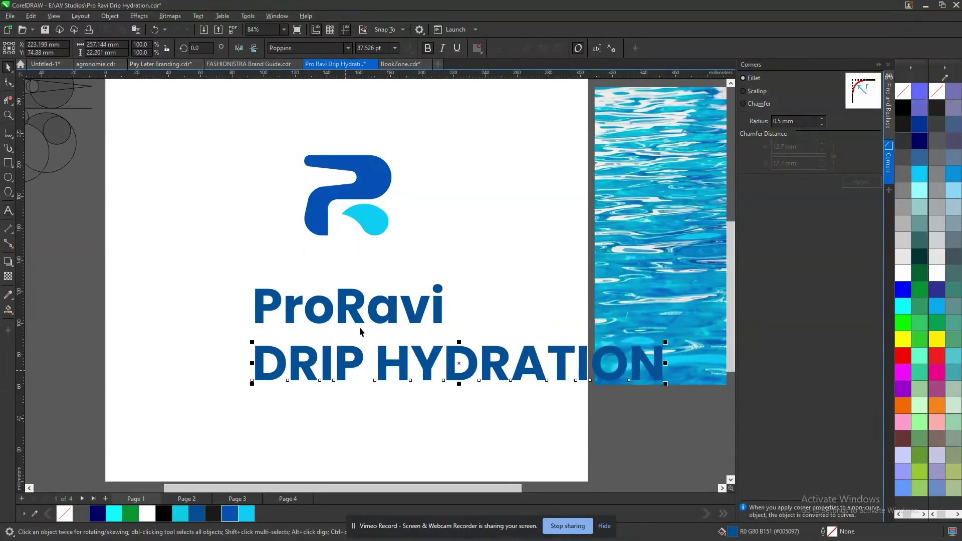
- Enlarge the ProRavi text to about 160 mm wide and place a light grey copy of the R on each side of the mark as width guides
{"action": "left_click", "coordinate": [371, 315]}
{"action": "left_click_drag", "start_coordinate": [448, 281], "coordinate": [481, 266]}
{"action": "left_click", "coordinate": [323, 213]}
{"action": "left_click_drag", "start_coordinate": [308, 170], "coordinate": [395, 184]}
{"action": "left_click", "coordinate": [903, 240]}
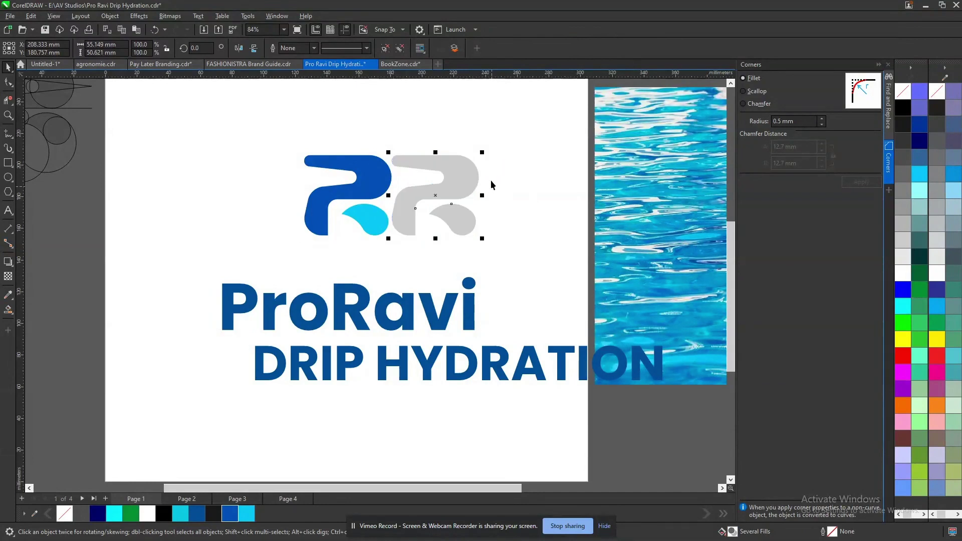
{"action": "left_click_drag", "start_coordinate": [479, 163], "coordinate": [305, 165]}
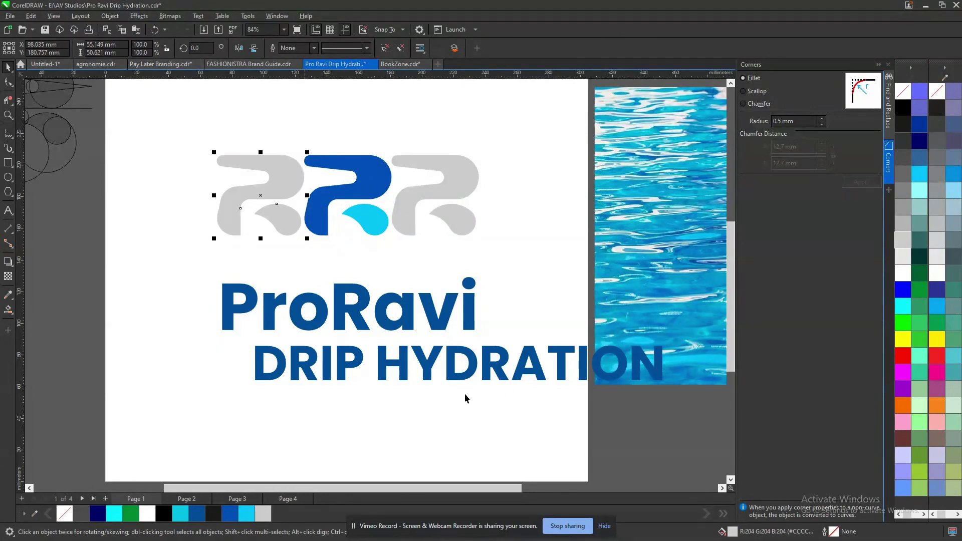
- Scale ProRavi to about 165 mm wide to match the row of three Rs, and delete both grey guide copies
{"action": "left_click", "coordinate": [432, 326]}
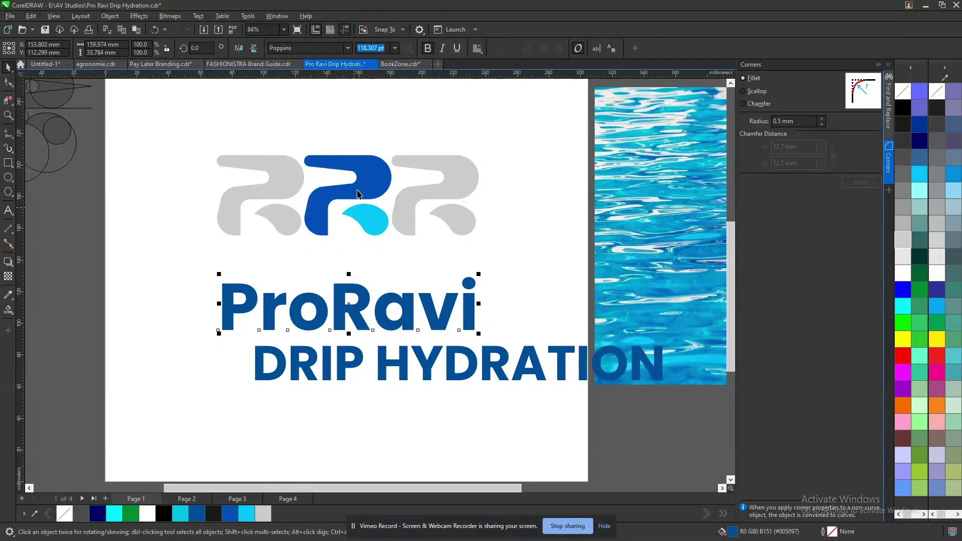
{"action": "left_click_drag", "start_coordinate": [478, 274], "coordinate": [484, 171]}
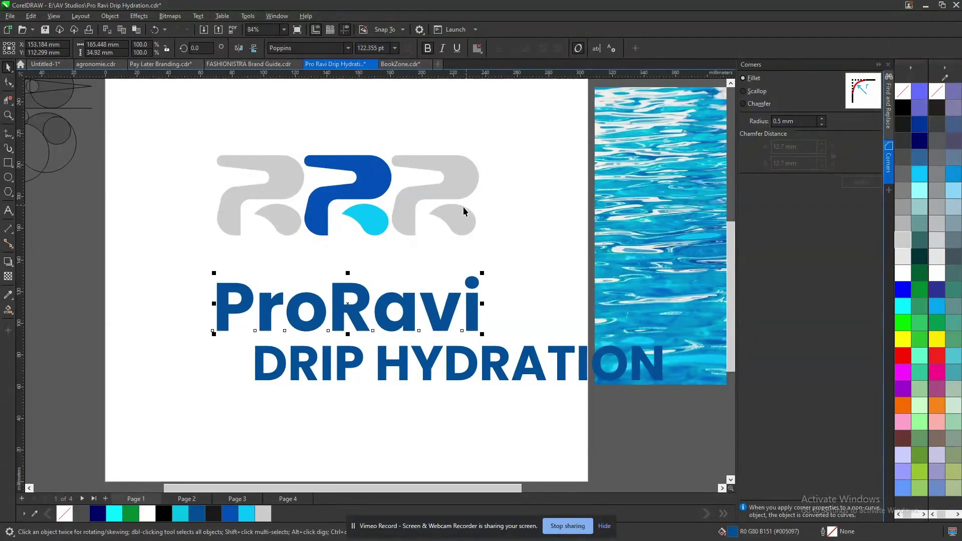
{"action": "left_click", "coordinate": [464, 206]}
{"action": "key", "text": "Delete"}
{"action": "left_click", "coordinate": [275, 212]}
{"action": "key", "text": "Delete"}
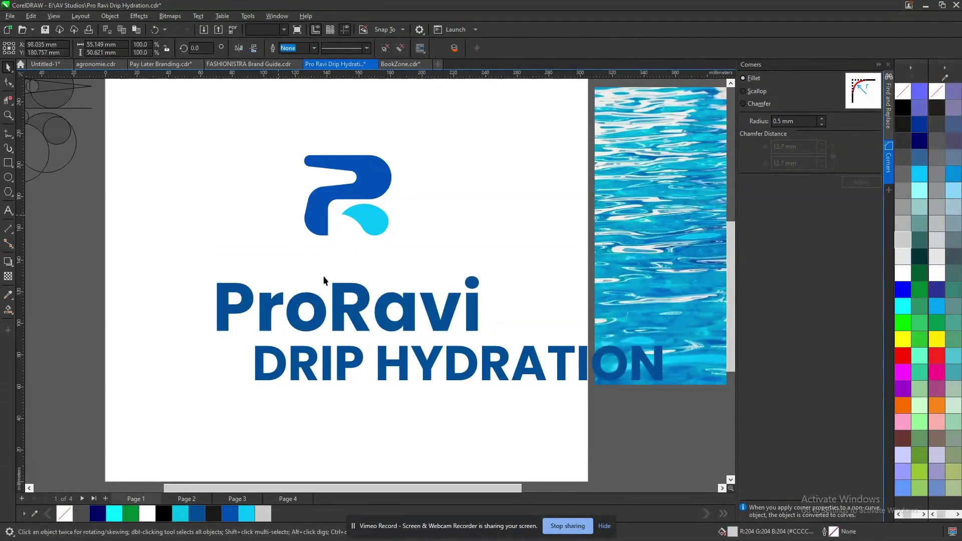
- Move ProRavi up close to the mark, and set DRIP HYDRATION beneath it in regular weight at about 35 pt
{"action": "left_click_drag", "start_coordinate": [340, 315], "coordinate": [340, 290]}
{"action": "left_click", "coordinate": [351, 369]}
{"action": "key", "text": "ctrl+b"}
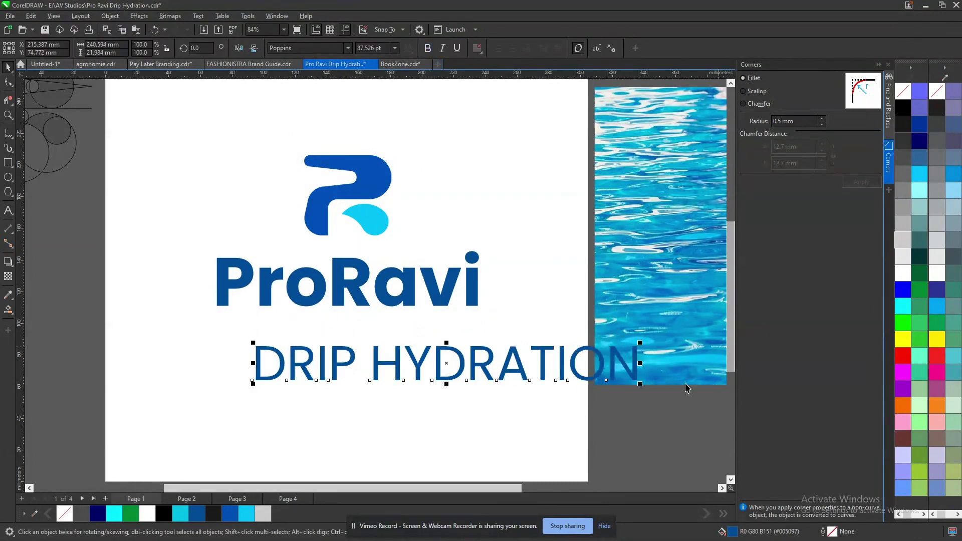
{"action": "left_click_drag", "start_coordinate": [640, 384], "coordinate": [396, 414]}
{"action": "left_click_drag", "start_coordinate": [345, 348], "coordinate": [344, 339]}
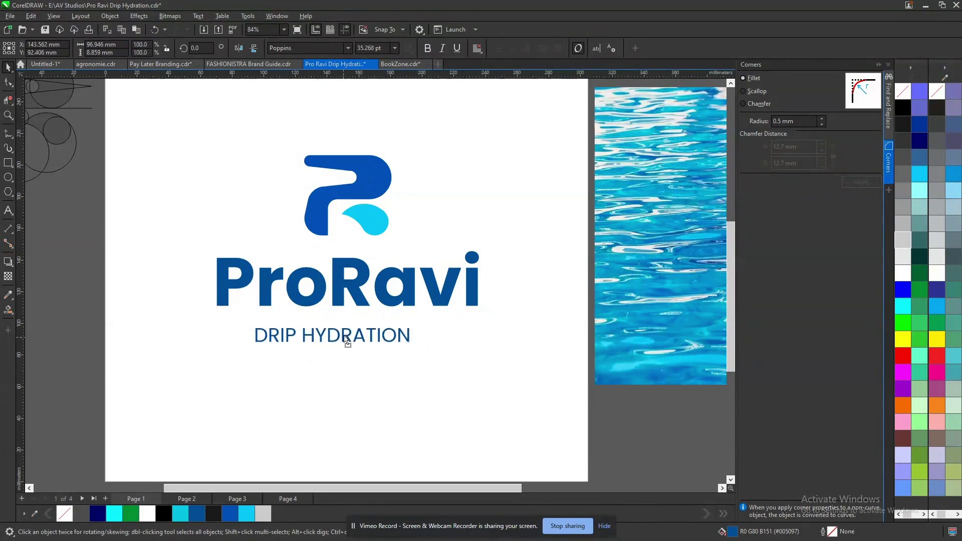
- Add an extra space between DRIP and HYDRATION and widen the tagline's letter spacing
{"action": "double_click", "coordinate": [305, 333]}
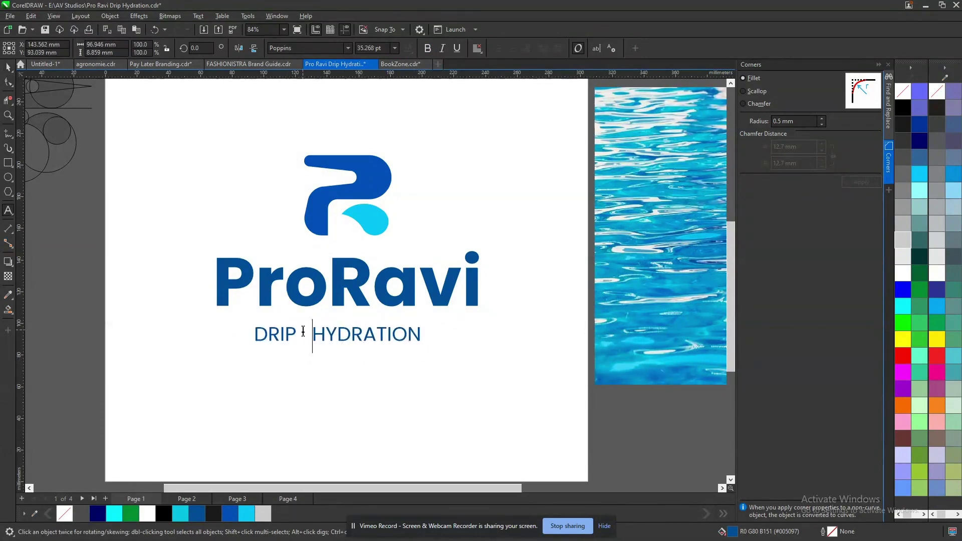
{"action": "key", "text": "F10"}
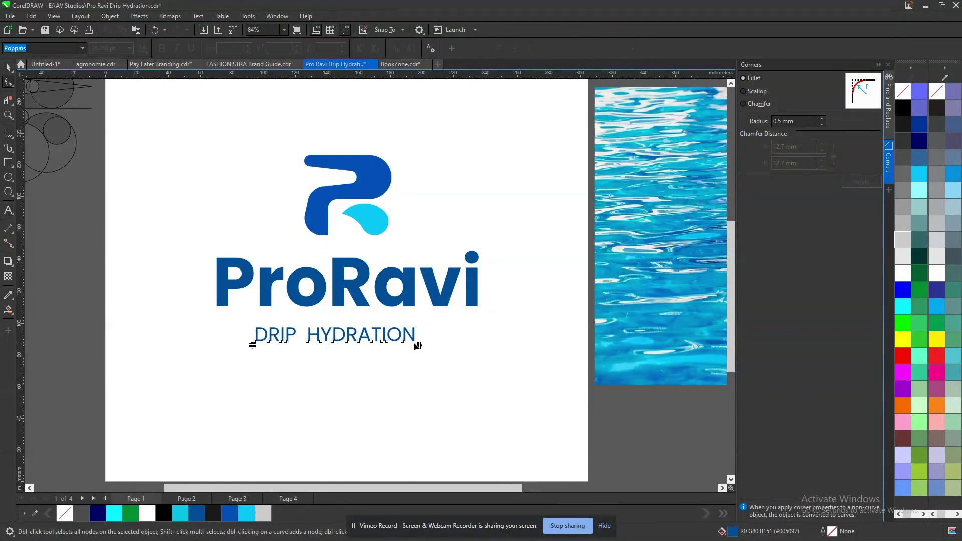
{"action": "left_click_drag", "start_coordinate": [420, 345], "coordinate": [466, 345]}
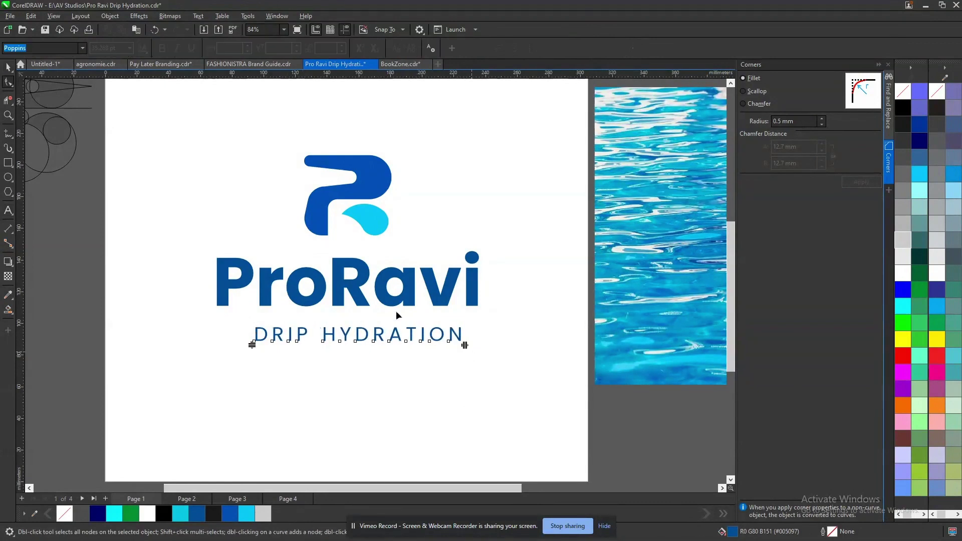
- Fill the ProRavi text with near-black #1A1A1A
{"action": "left_click", "coordinate": [357, 294]}
{"action": "key", "text": "space"}
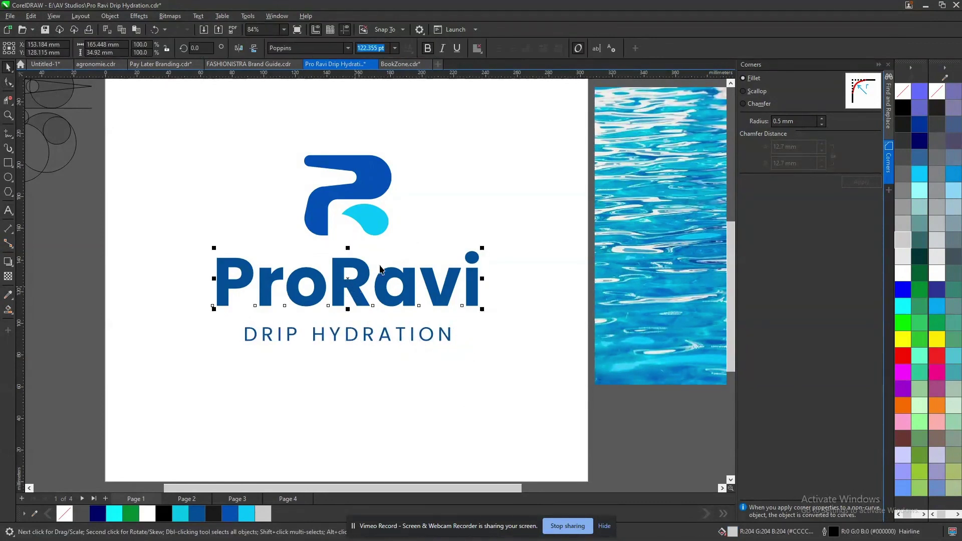
{"action": "left_click", "coordinate": [905, 128]}
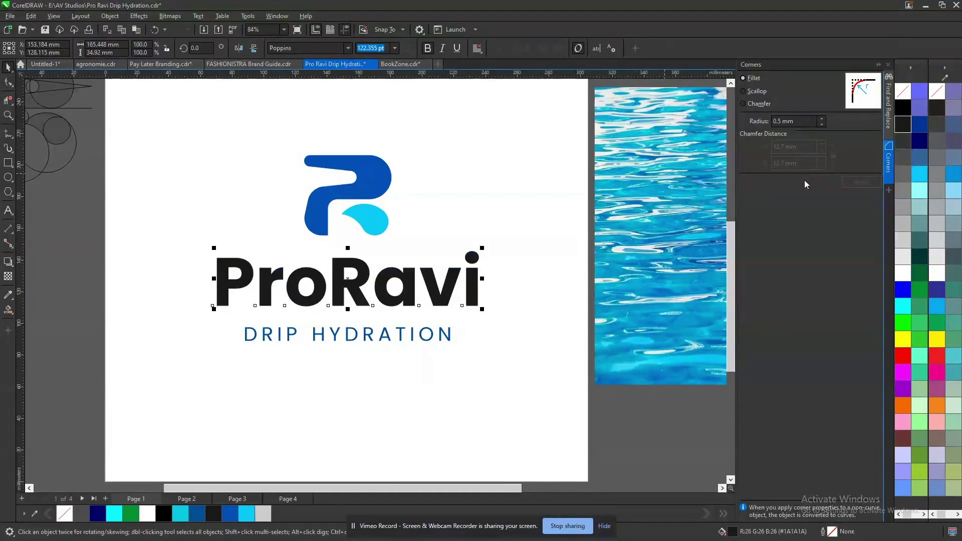
- Scale the complete logo with its texts down to about 105 mm wide, centred on the page
{"action": "scroll", "coordinate": [451, 295], "scroll_direction": "down", "scroll_amount": 2}
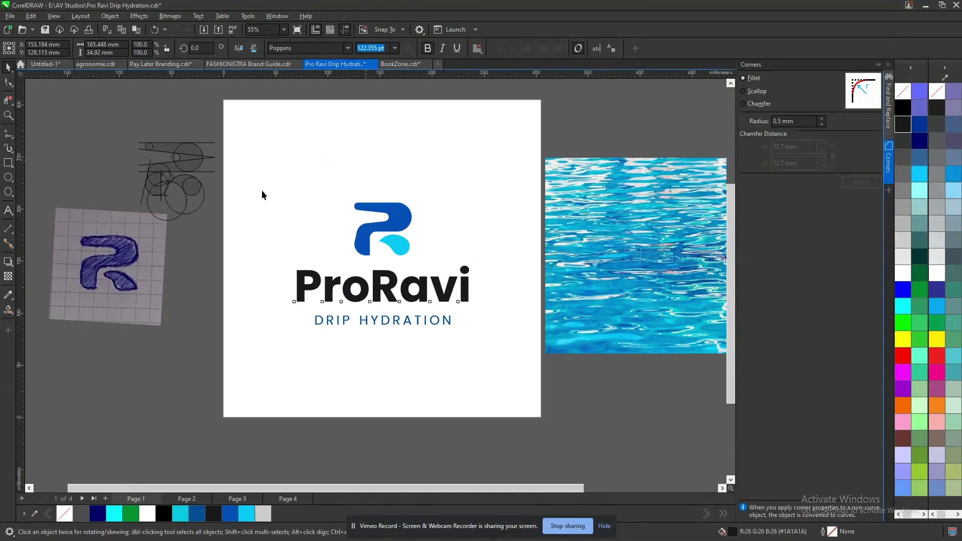
{"action": "left_click_drag", "start_coordinate": [510, 375], "coordinate": [508, 374]}
{"action": "left_click_drag", "start_coordinate": [473, 325], "coordinate": [444, 351]}
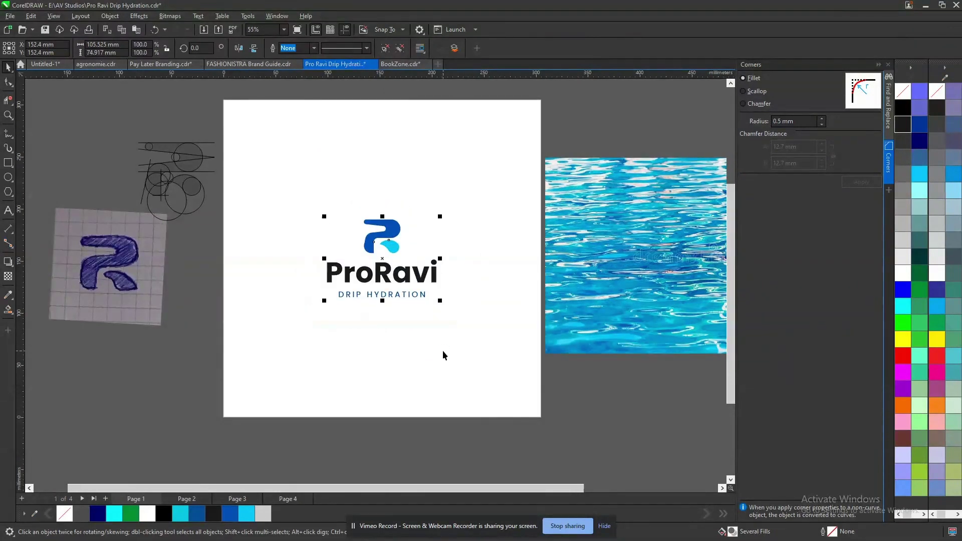
{"action": "key", "text": "Escape"}
{"action": "key", "text": "z"}
{"action": "left_click_drag", "start_coordinate": [216, 94], "coordinate": [545, 426]}
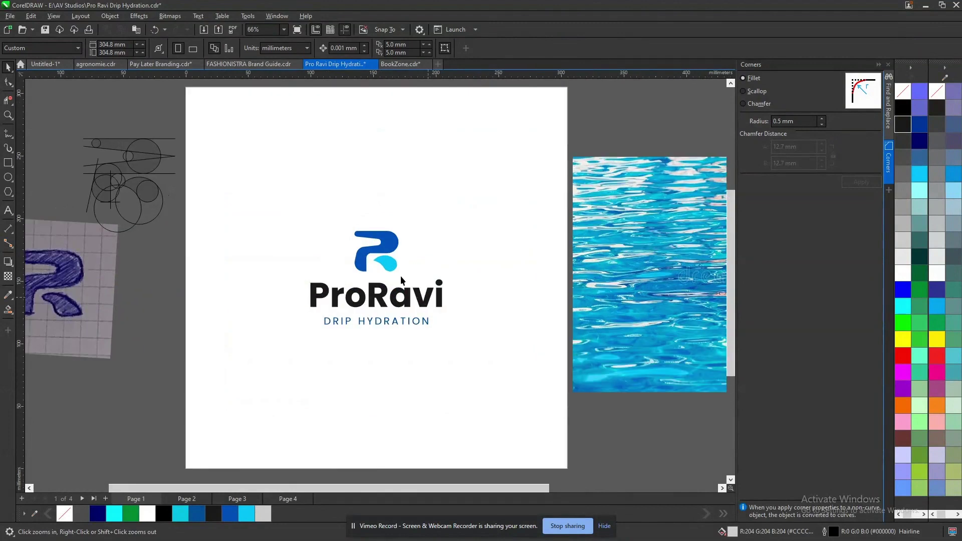
- Copy only the R mark onto a newly inserted page, centre it and enlarge it to about 77 mm wide
{"action": "left_click", "coordinate": [392, 246]}
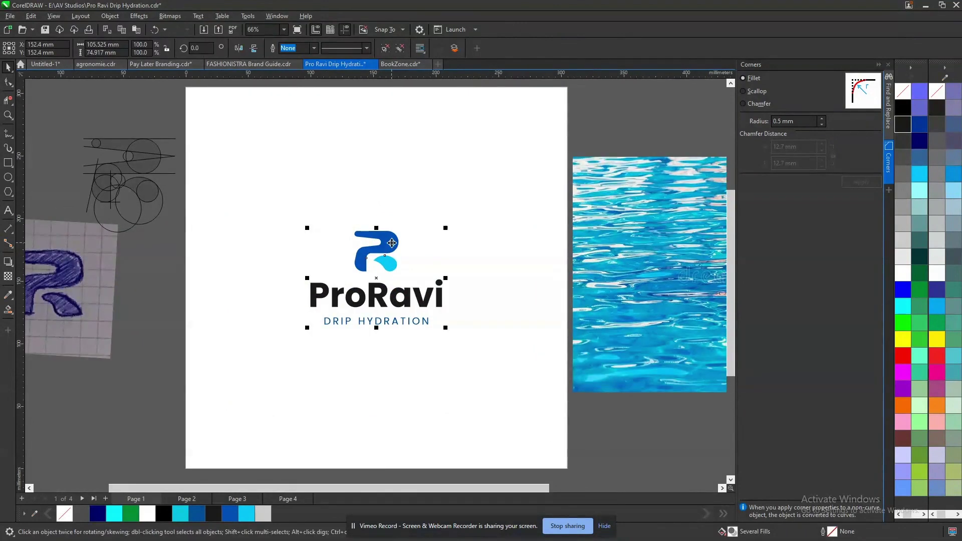
{"action": "left_click", "coordinate": [391, 244], "text": "ctrl"}
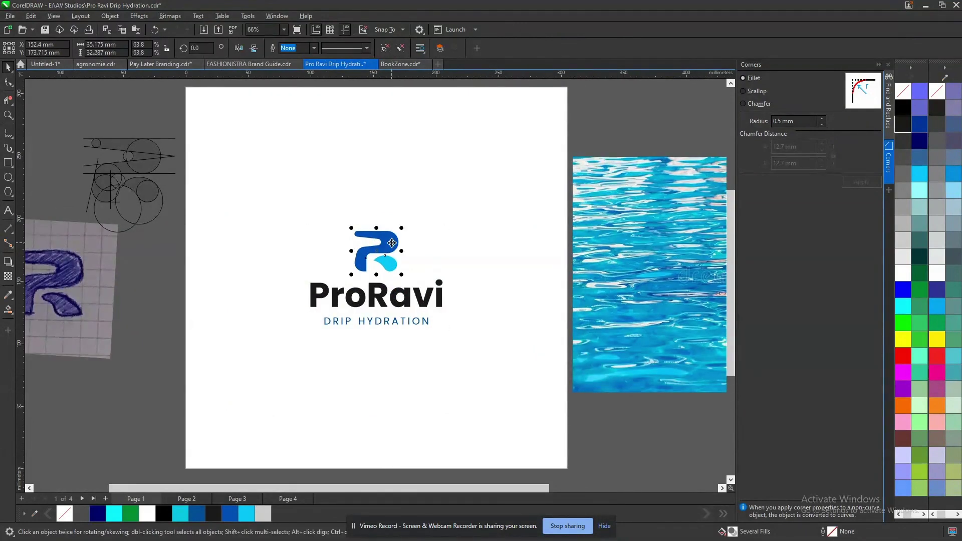
{"action": "key", "text": "ctrl+shift+i"}
{"action": "key", "text": "Return"}
{"action": "key", "text": "ctrl+v"}
{"action": "key", "text": "p"}
{"action": "left_click_drag", "start_coordinate": [403, 254], "coordinate": [418, 217]}
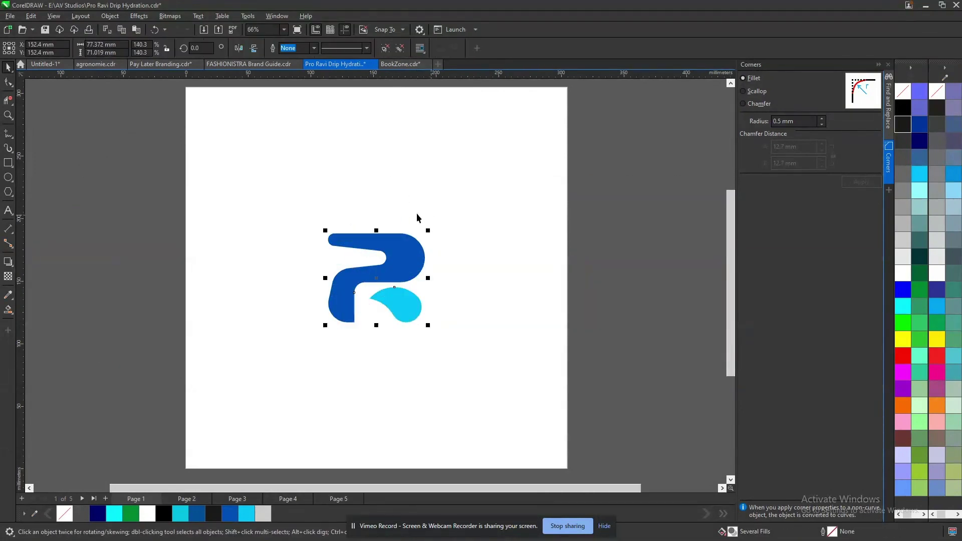
- Add a page-sized white rectangle without an outline behind the R mark, and select everything on the page
{"action": "double_click", "coordinate": [8, 163]}
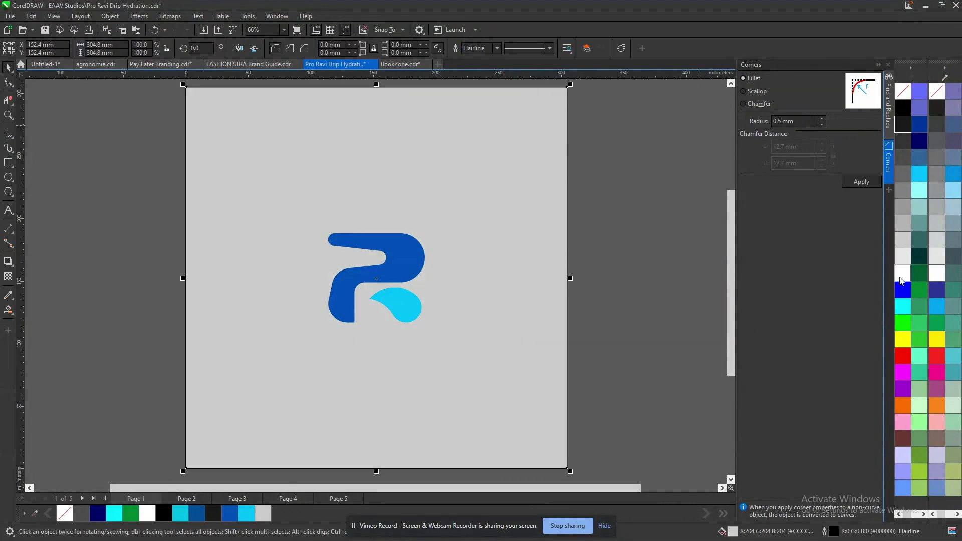
{"action": "left_click", "coordinate": [903, 273]}
{"action": "right_click", "coordinate": [903, 91]}
{"action": "left_click", "coordinate": [649, 171]}
{"action": "key", "text": "ctrl+a"}
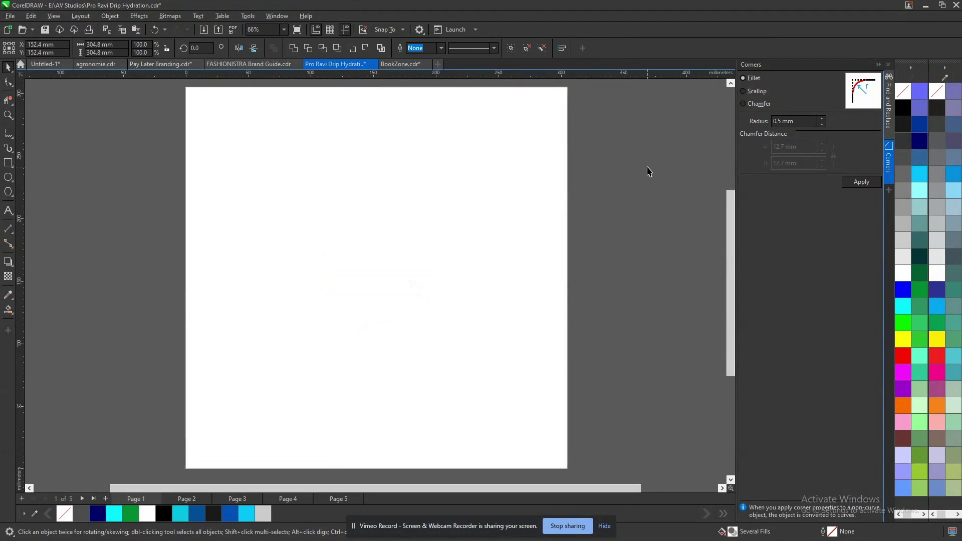
- Fill the page-sized background rectangle with blue #0151B4 and the main shape of the R mark with white
{"action": "left_click", "coordinate": [410, 183]}
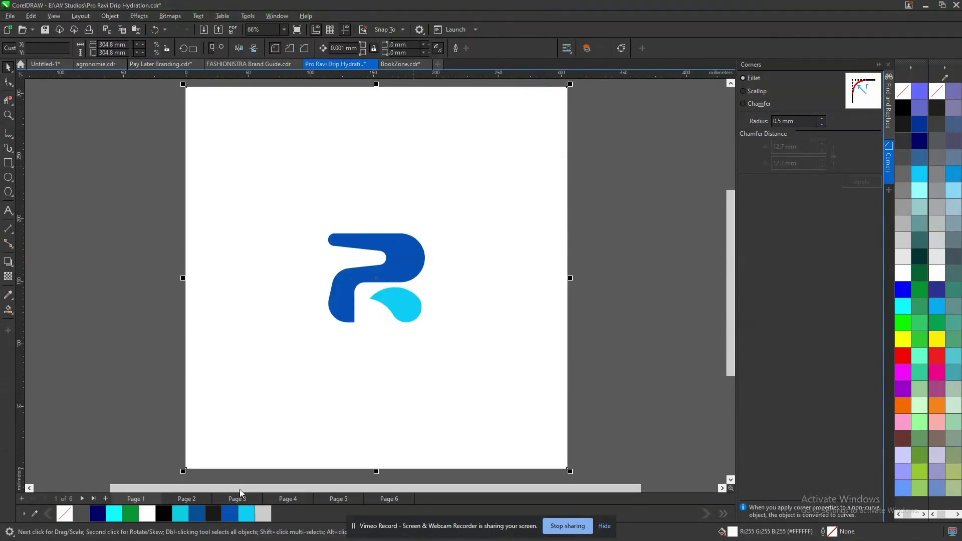
{"action": "left_click", "coordinate": [233, 517]}
{"action": "left_click", "coordinate": [406, 255]}
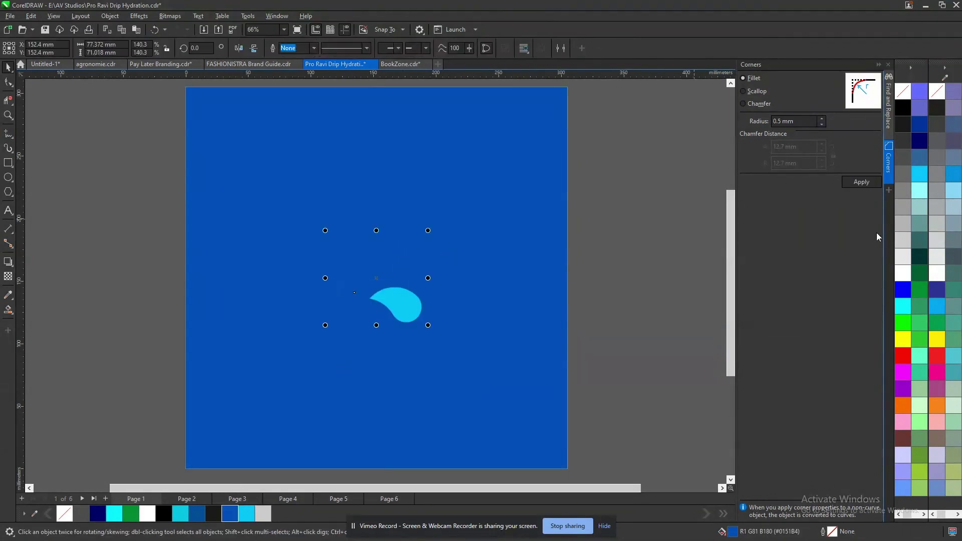
{"action": "left_click", "coordinate": [903, 273]}
{"action": "left_click", "coordinate": [635, 200]}
- Copy the blue background and the R mark onto a newly inserted page
{"action": "key", "text": "ctrl+a"}
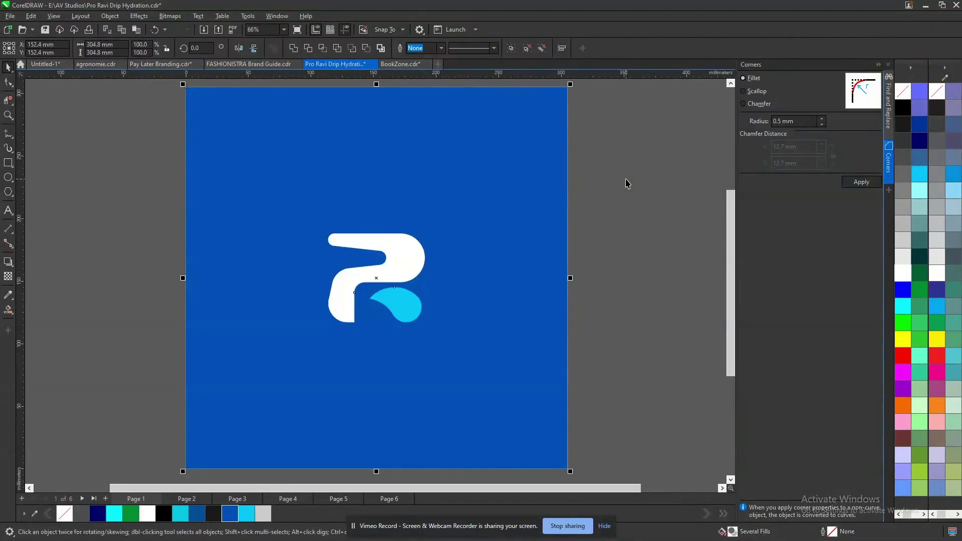
{"action": "key", "text": "ctrl+v"}
{"action": "key", "text": "Escape"}
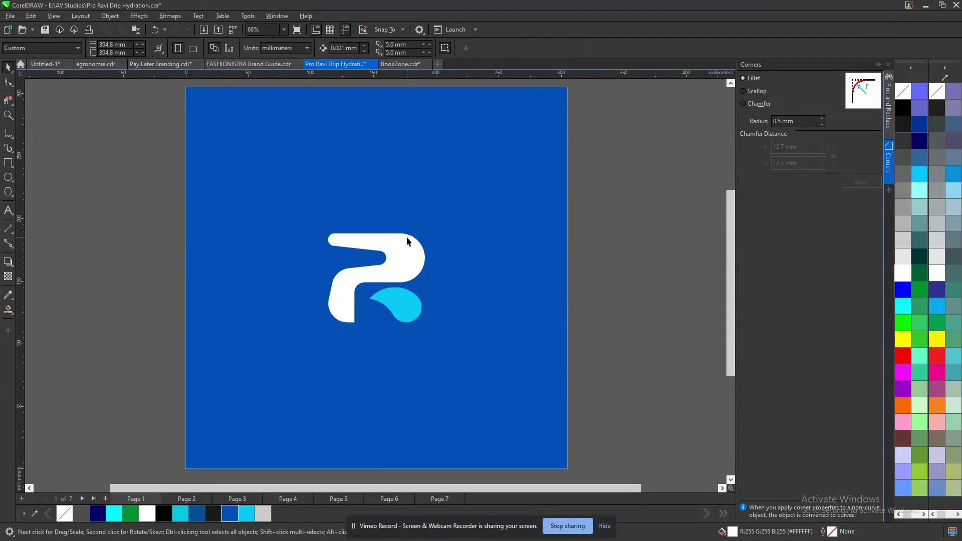
- Recolour the copied page with a cyan #0BCFF5 background, a blue #0151B4 main R shape and a white drop
{"action": "key", "text": "Delete"}
{"action": "left_click", "coordinate": [398, 400]}
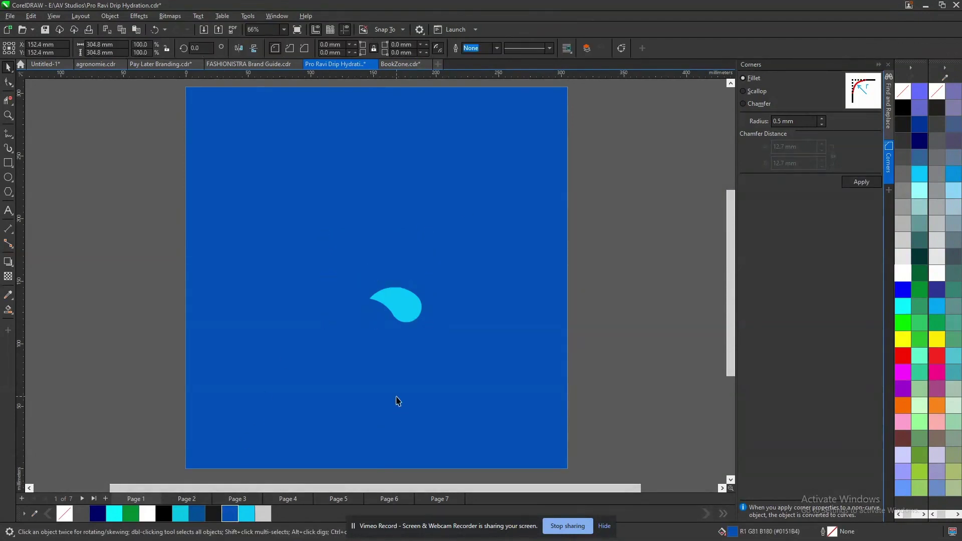
{"action": "left_click", "coordinate": [247, 514]}
{"action": "left_click", "coordinate": [391, 306]}
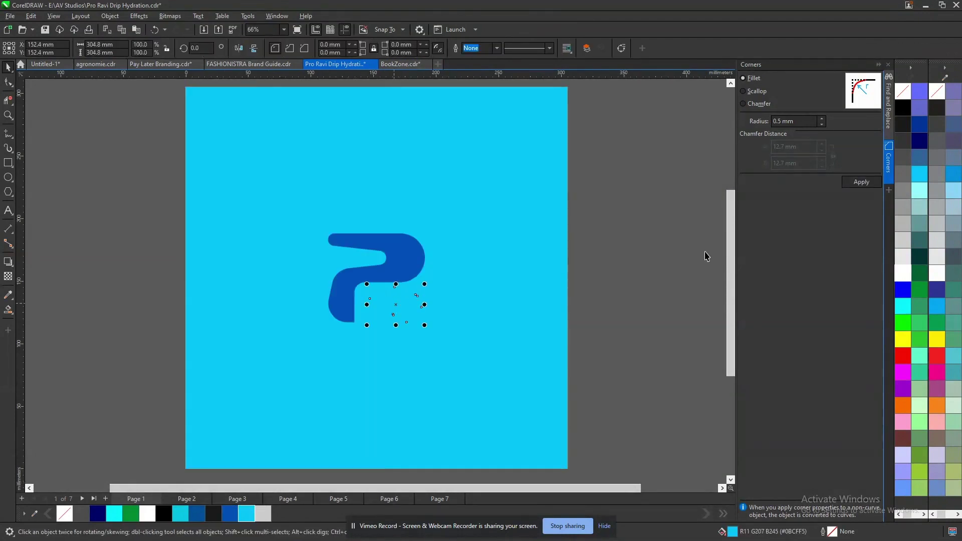
{"action": "left_click", "coordinate": [903, 273]}
{"action": "left_click", "coordinate": [594, 226]}
- On page 4, move the construction lines and circles onto the page, above and left of the ProRavi logo
{"action": "key", "text": "Page_Down"}
{"action": "key", "text": "Page_Down"}
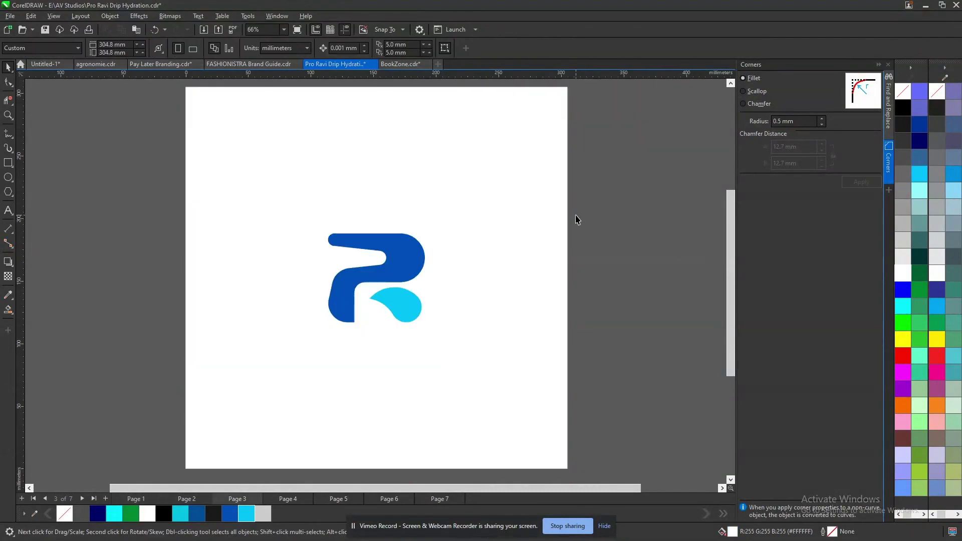
{"action": "key", "text": "Page_Down"}
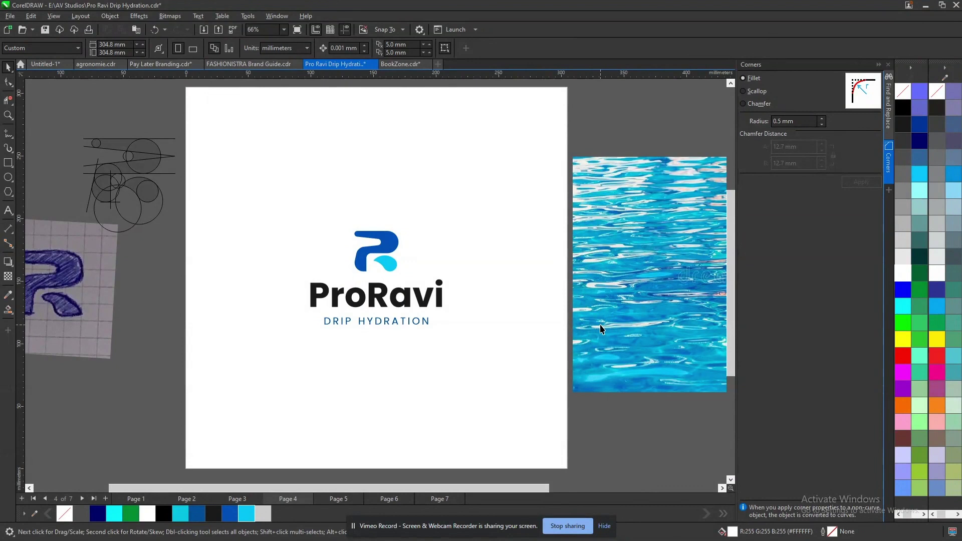
{"action": "left_click", "coordinate": [138, 159]}
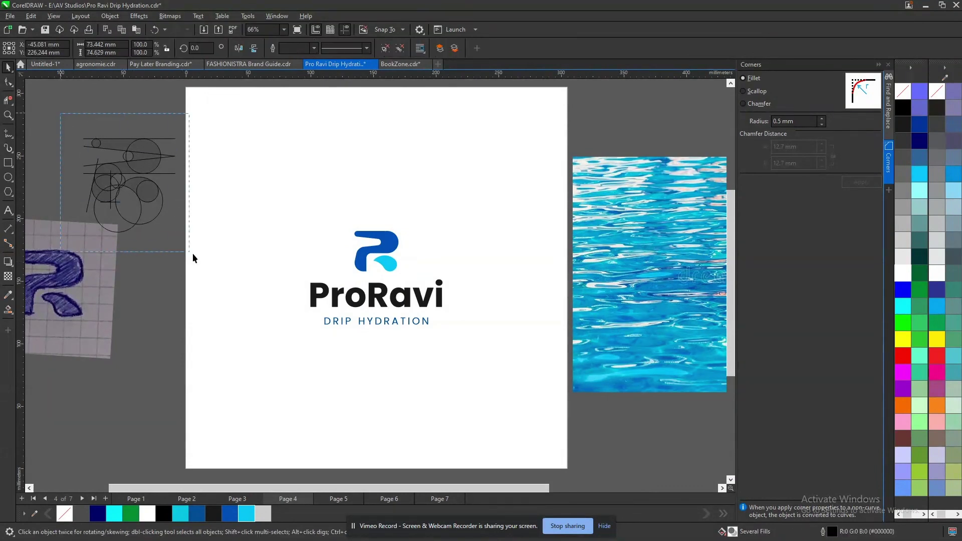
{"action": "left_click_drag", "start_coordinate": [135, 184], "coordinate": [278, 191]}
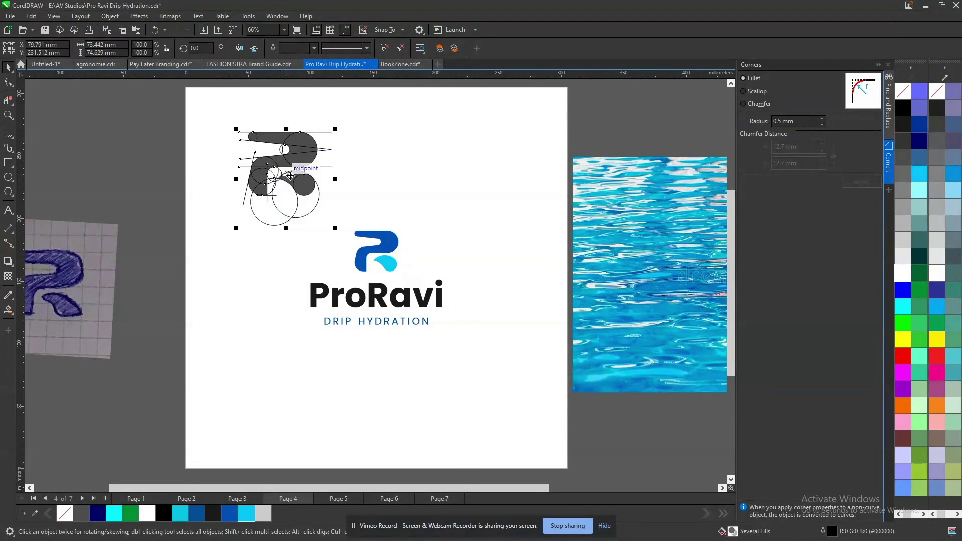
- Examine the logo closely, from the ProRavi text to the sharp lower corner of the R mark's leg
{"action": "scroll", "coordinate": [398, 312], "scroll_direction": "up", "scroll_amount": 2}
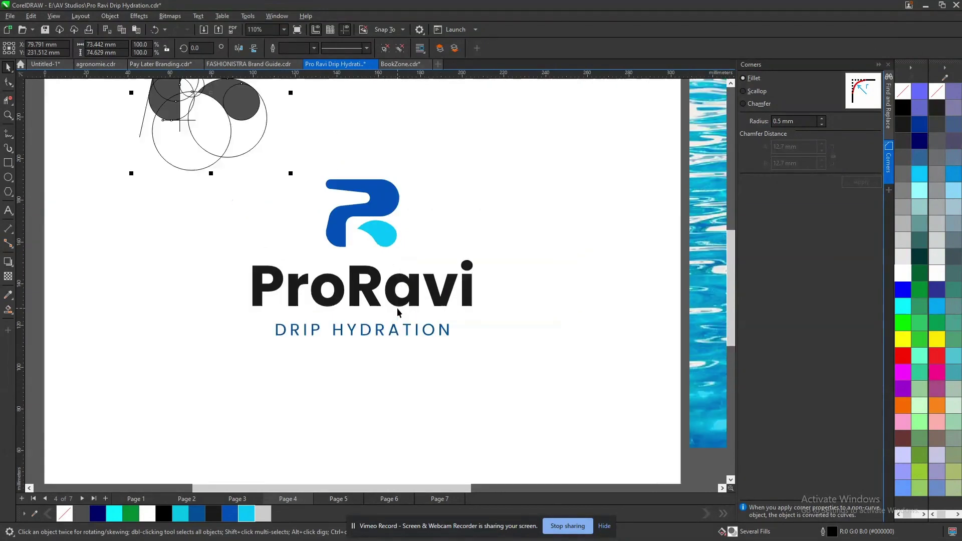
{"action": "scroll", "coordinate": [398, 312], "scroll_direction": "up", "scroll_amount": 3}
{"action": "left_click", "coordinate": [383, 285]}
{"action": "scroll", "coordinate": [397, 294], "scroll_direction": "down", "scroll_amount": 3}
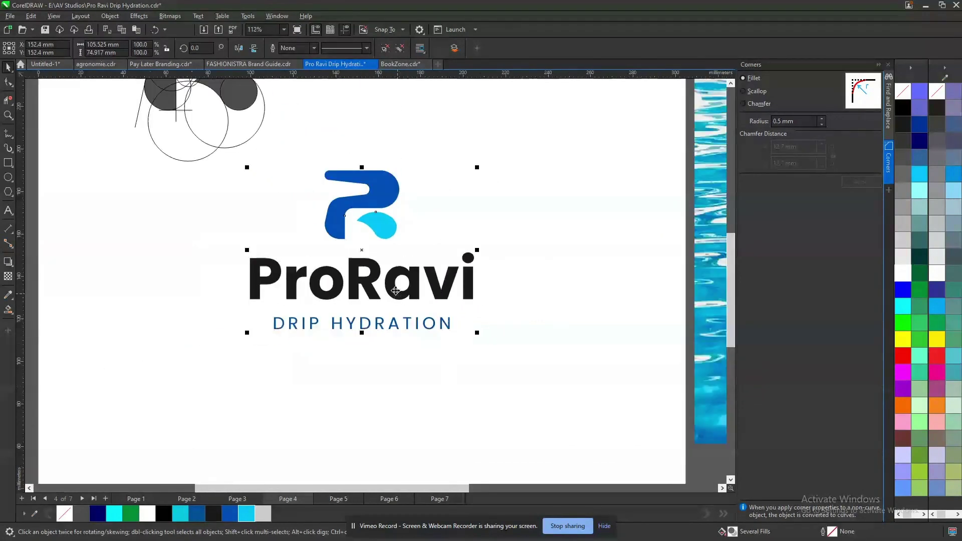
{"action": "scroll", "coordinate": [397, 294], "scroll_direction": "up", "scroll_amount": 3}
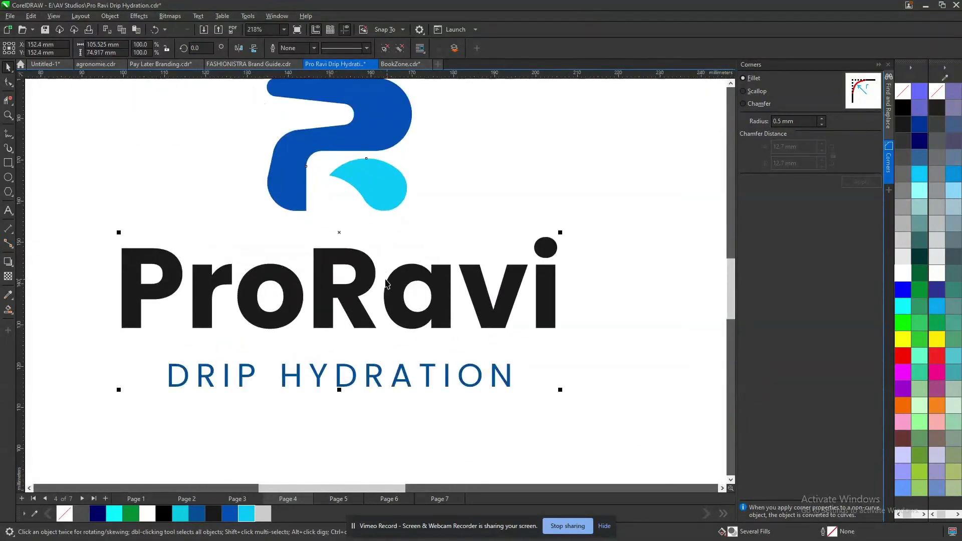
{"action": "left_click", "coordinate": [300, 181]}
{"action": "scroll", "coordinate": [315, 214], "scroll_direction": "up", "scroll_amount": 5}
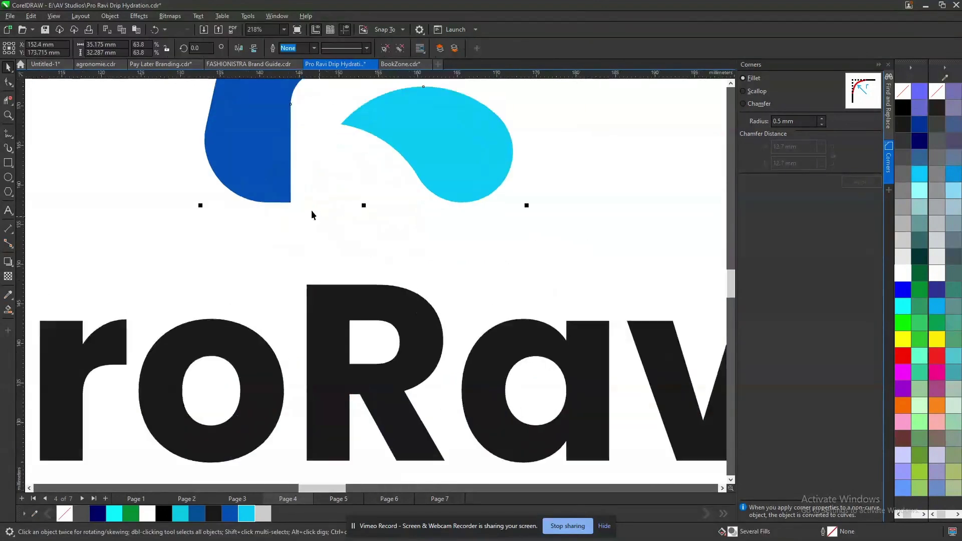
{"action": "double_click", "coordinate": [290, 195]}
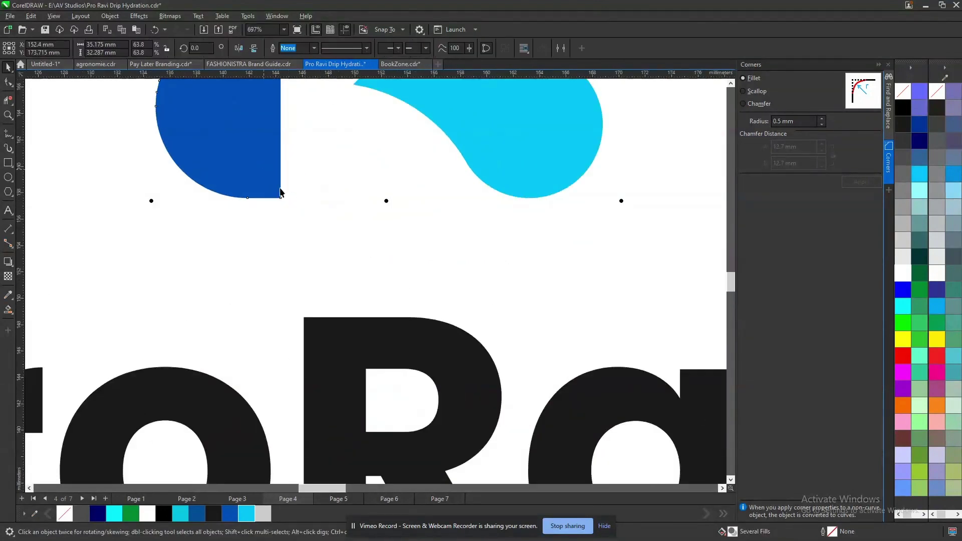
{"action": "left_click", "coordinate": [9, 82]}
{"action": "left_click_drag", "start_coordinate": [302, 224], "coordinate": [302, 224]}
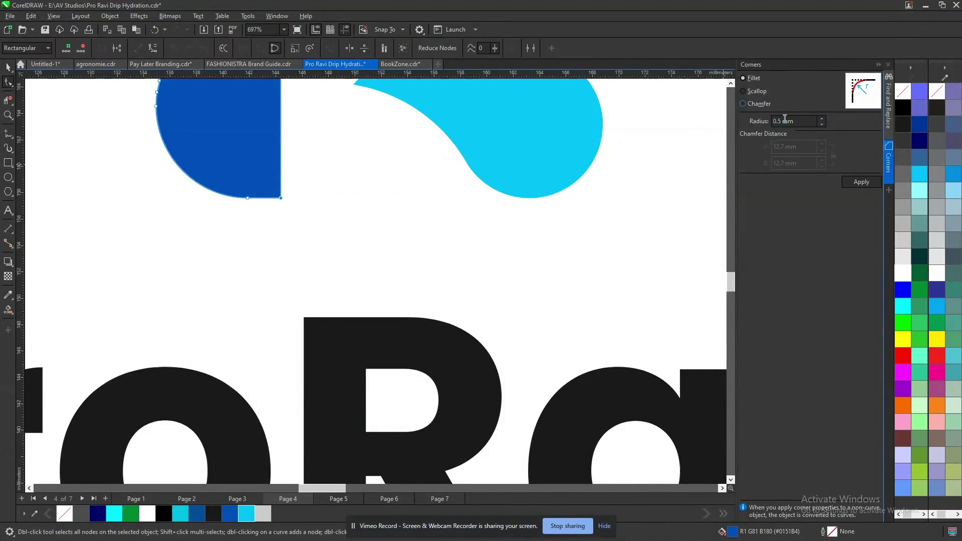
{"action": "left_click", "coordinate": [273, 17]}
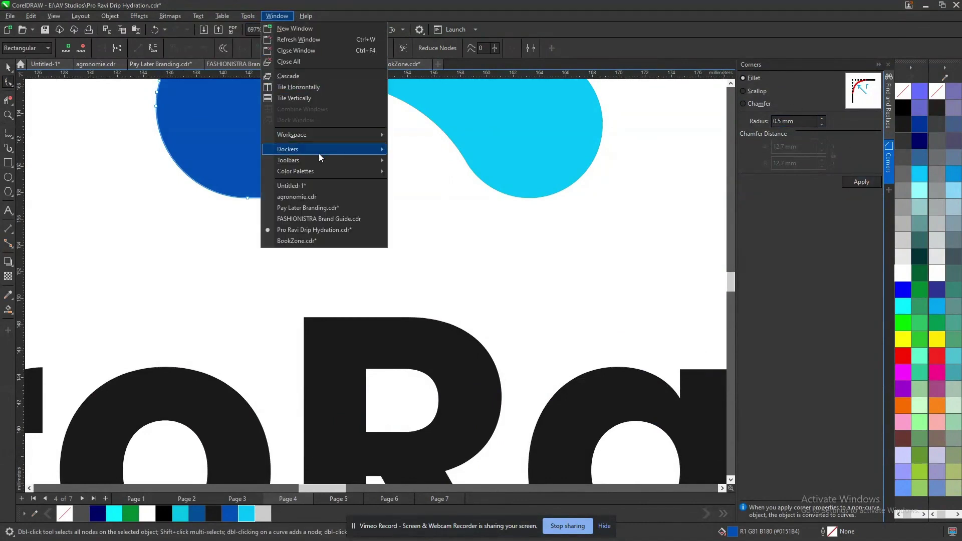
{"action": "mouse_move", "coordinate": [319, 153]}
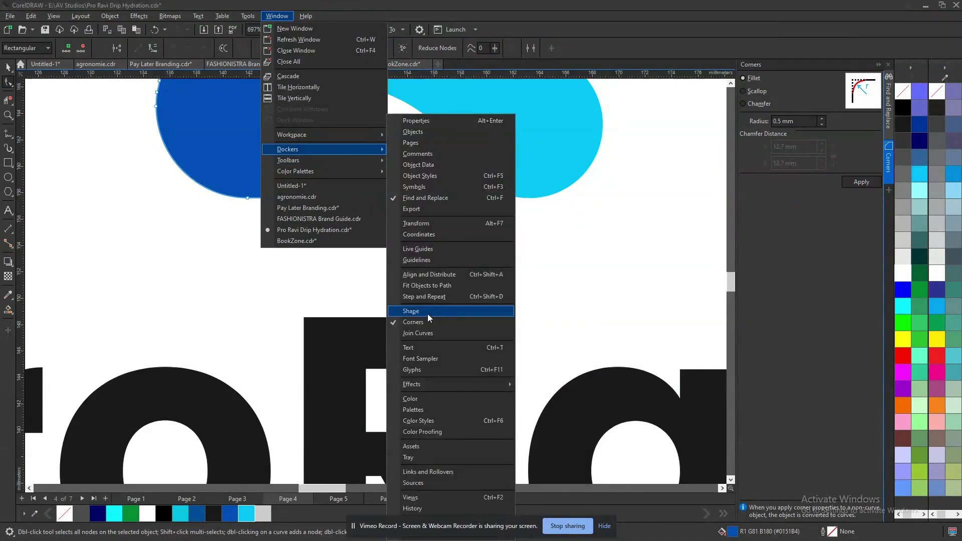
{"action": "left_click", "coordinate": [307, 166]}
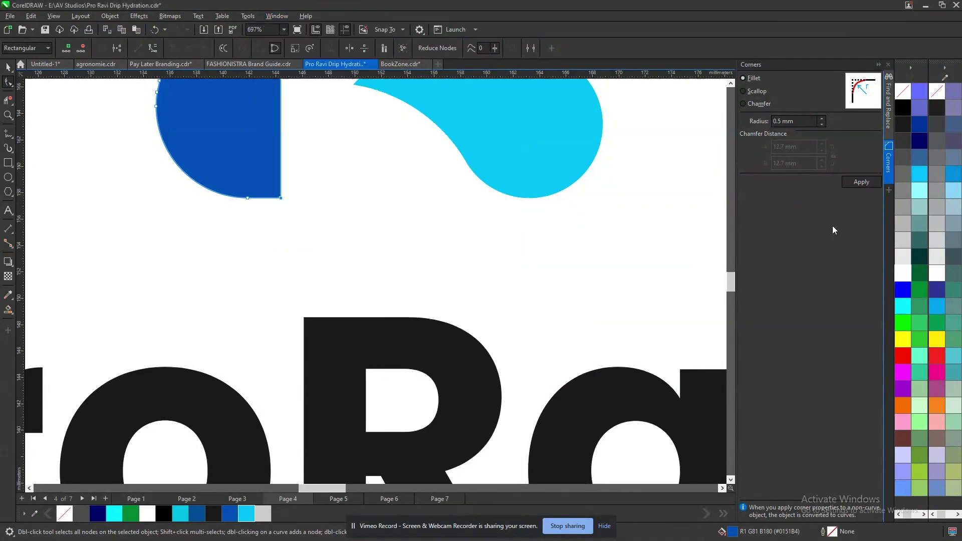
{"action": "left_click", "coordinate": [352, 158]}
{"action": "key", "text": "space"}
{"action": "left_click", "coordinate": [356, 139]}
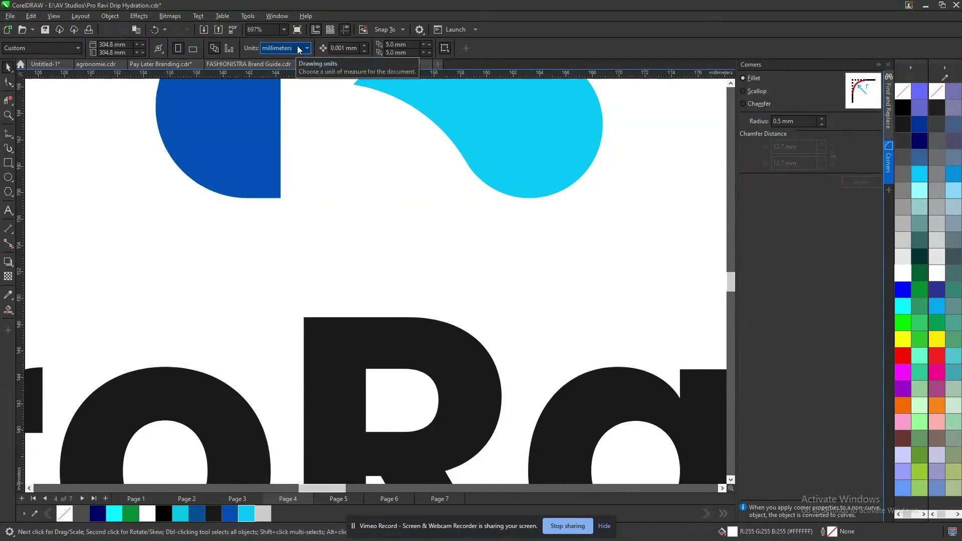
- Round the sharp lower corner of the R mark's blue leg with a 0.5 mm fillet
{"action": "left_click", "coordinate": [242, 134]}
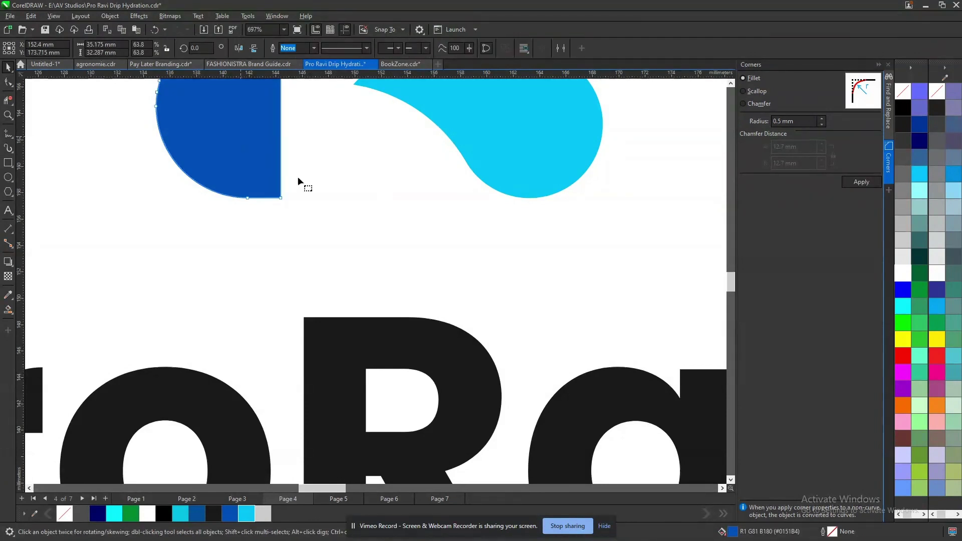
{"action": "key", "text": "F10"}
{"action": "left_click_drag", "start_coordinate": [300, 221], "coordinate": [298, 203]}
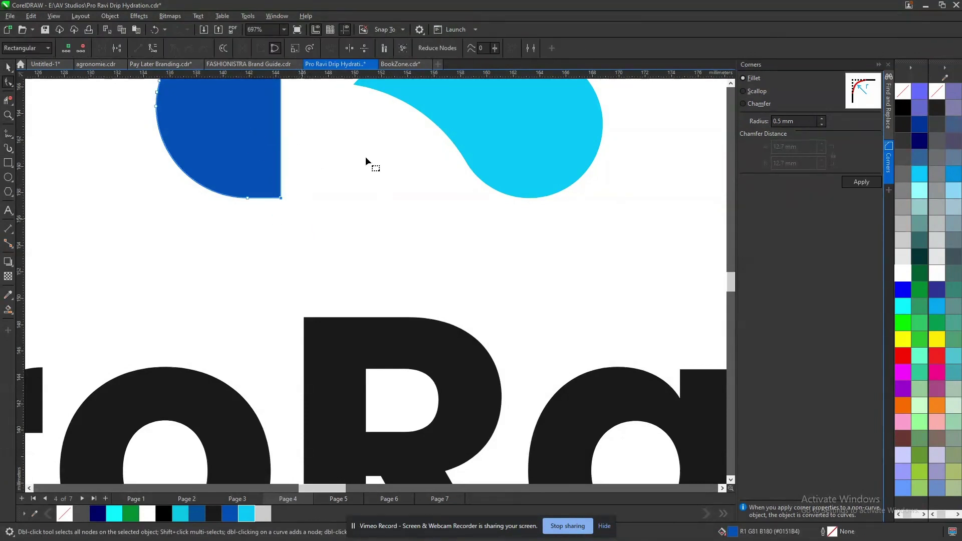
{"action": "left_click", "coordinate": [862, 182]}
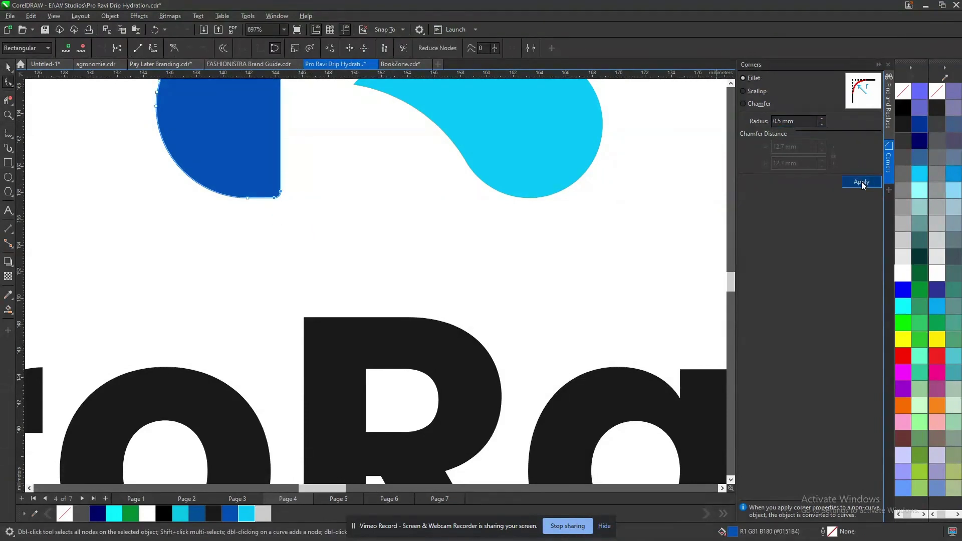
{"action": "left_click", "coordinate": [327, 191]}
{"action": "key", "text": "space"}
- Round the pointed tip of the cyan drop with a 0.5 mm fillet
{"action": "scroll", "coordinate": [299, 243], "scroll_direction": "down", "scroll_amount": 5}
{"action": "scroll", "coordinate": [324, 199], "scroll_direction": "up", "scroll_amount": 3}
{"action": "left_click", "coordinate": [327, 194]}
{"action": "key", "text": "space"}
{"action": "left_click_drag", "start_coordinate": [294, 189], "coordinate": [329, 218]}
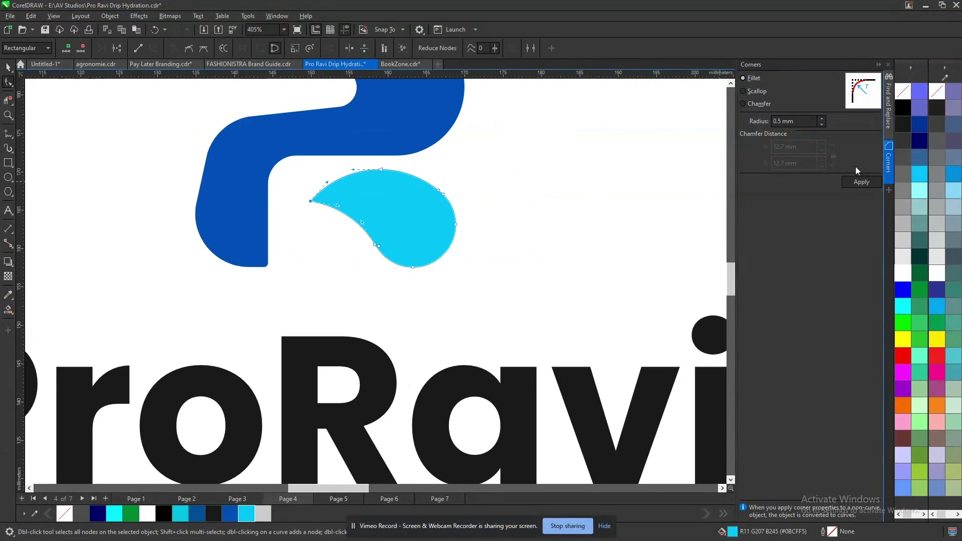
{"action": "left_click", "coordinate": [862, 182]}
{"action": "key", "text": "space"}
{"action": "left_click", "coordinate": [522, 172]}
{"action": "scroll", "coordinate": [524, 176], "scroll_direction": "down", "scroll_amount": 3}
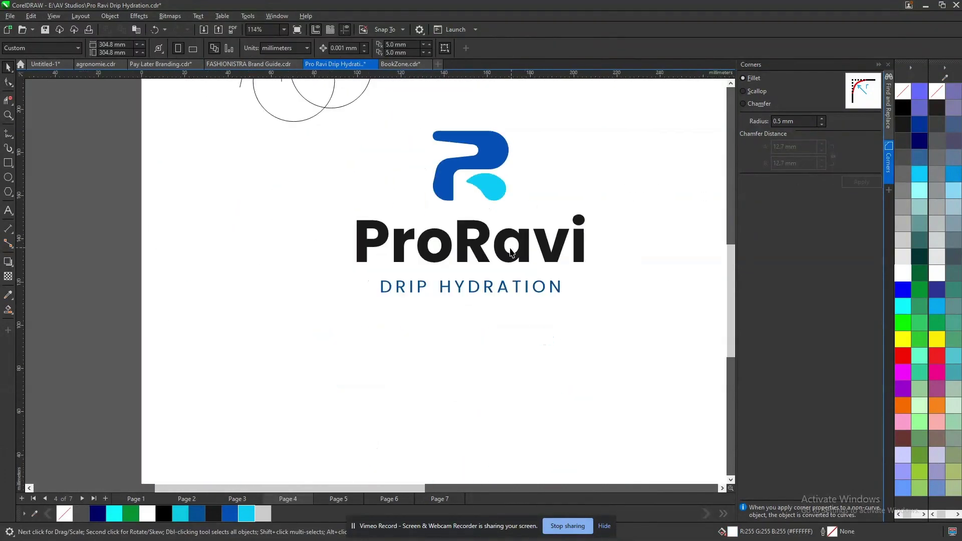
- Convert the ProRavi text to curves and round all its corners with a 0.5 mm fillet
{"action": "left_click", "coordinate": [504, 254]}
{"action": "key", "text": "ctrl+q"}
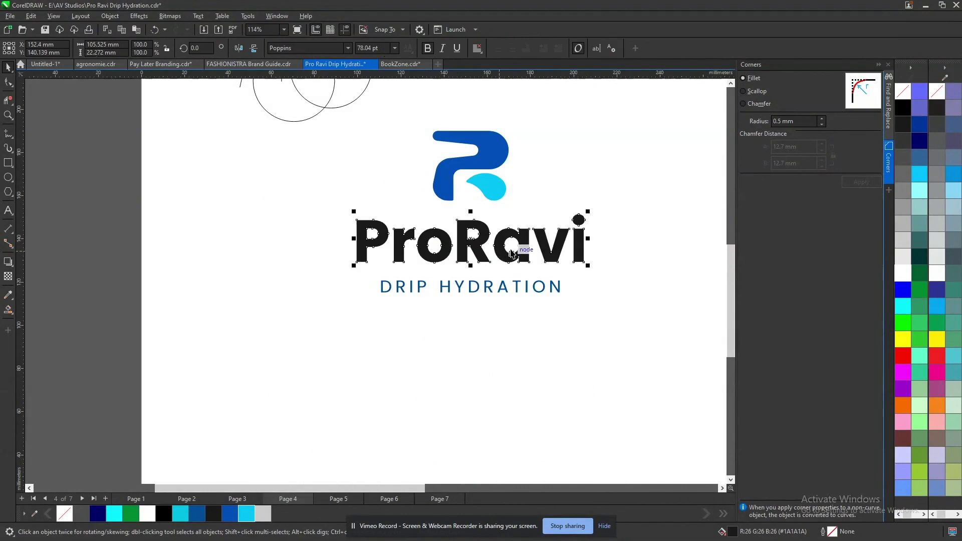
{"action": "scroll", "coordinate": [507, 248], "scroll_direction": "up", "scroll_amount": 3}
{"action": "left_click", "coordinate": [860, 181]}
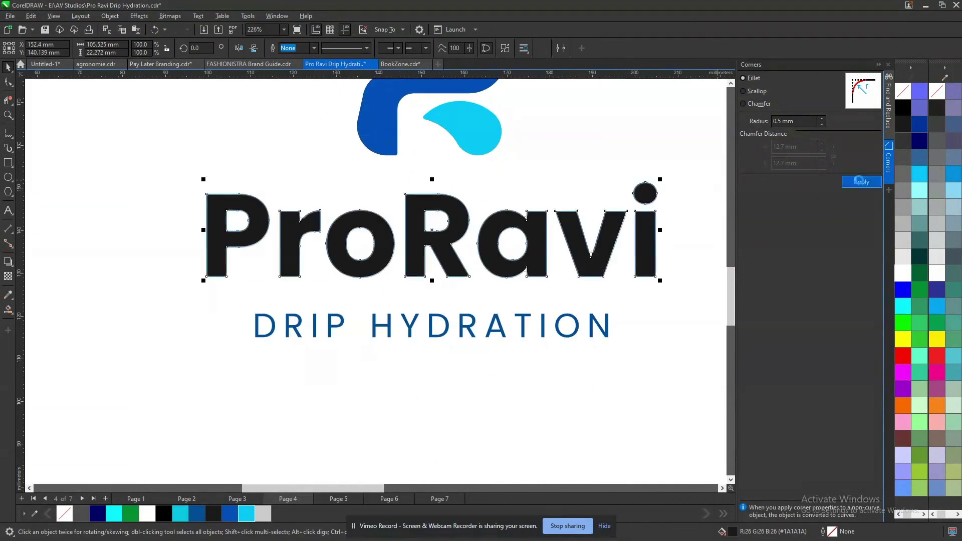
{"action": "left_click", "coordinate": [597, 121]}
{"action": "key", "text": "F10"}
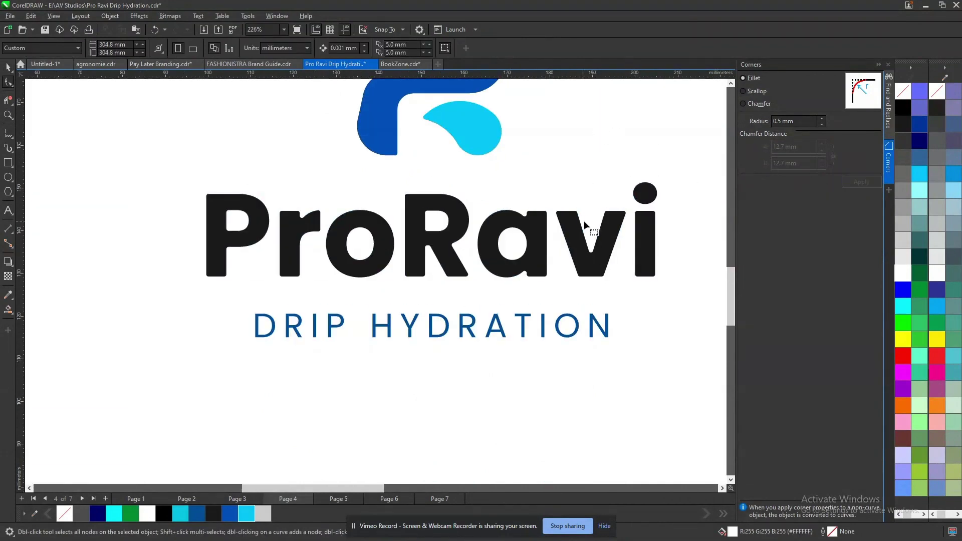
{"action": "scroll", "coordinate": [539, 196], "scroll_direction": "down", "scroll_amount": 3}
{"action": "key", "text": "space"}
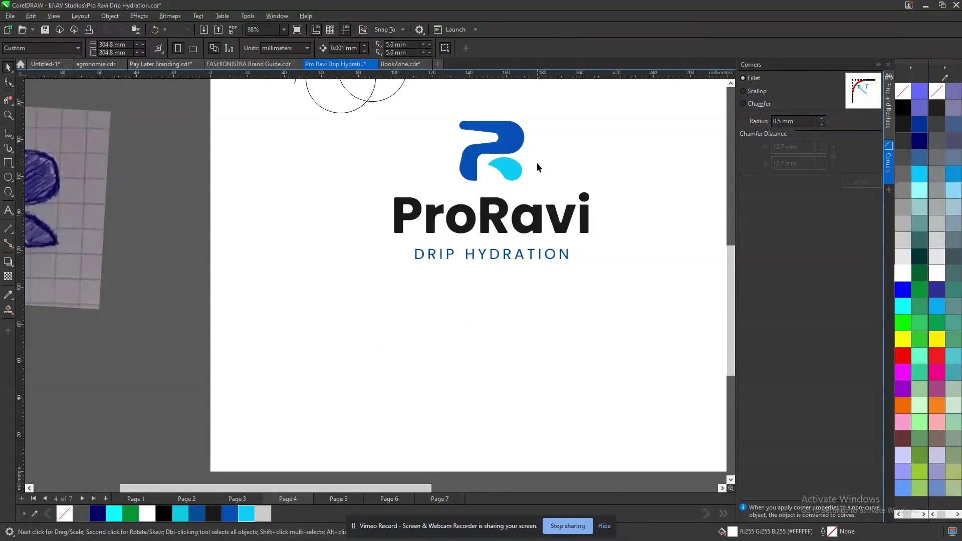
{"action": "scroll", "coordinate": [544, 155], "scroll_direction": "down", "scroll_amount": 2}
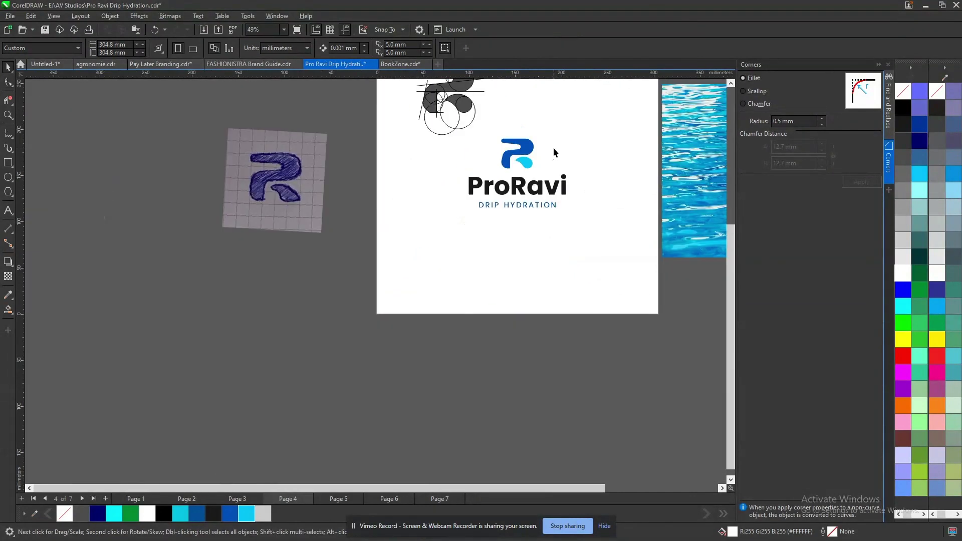